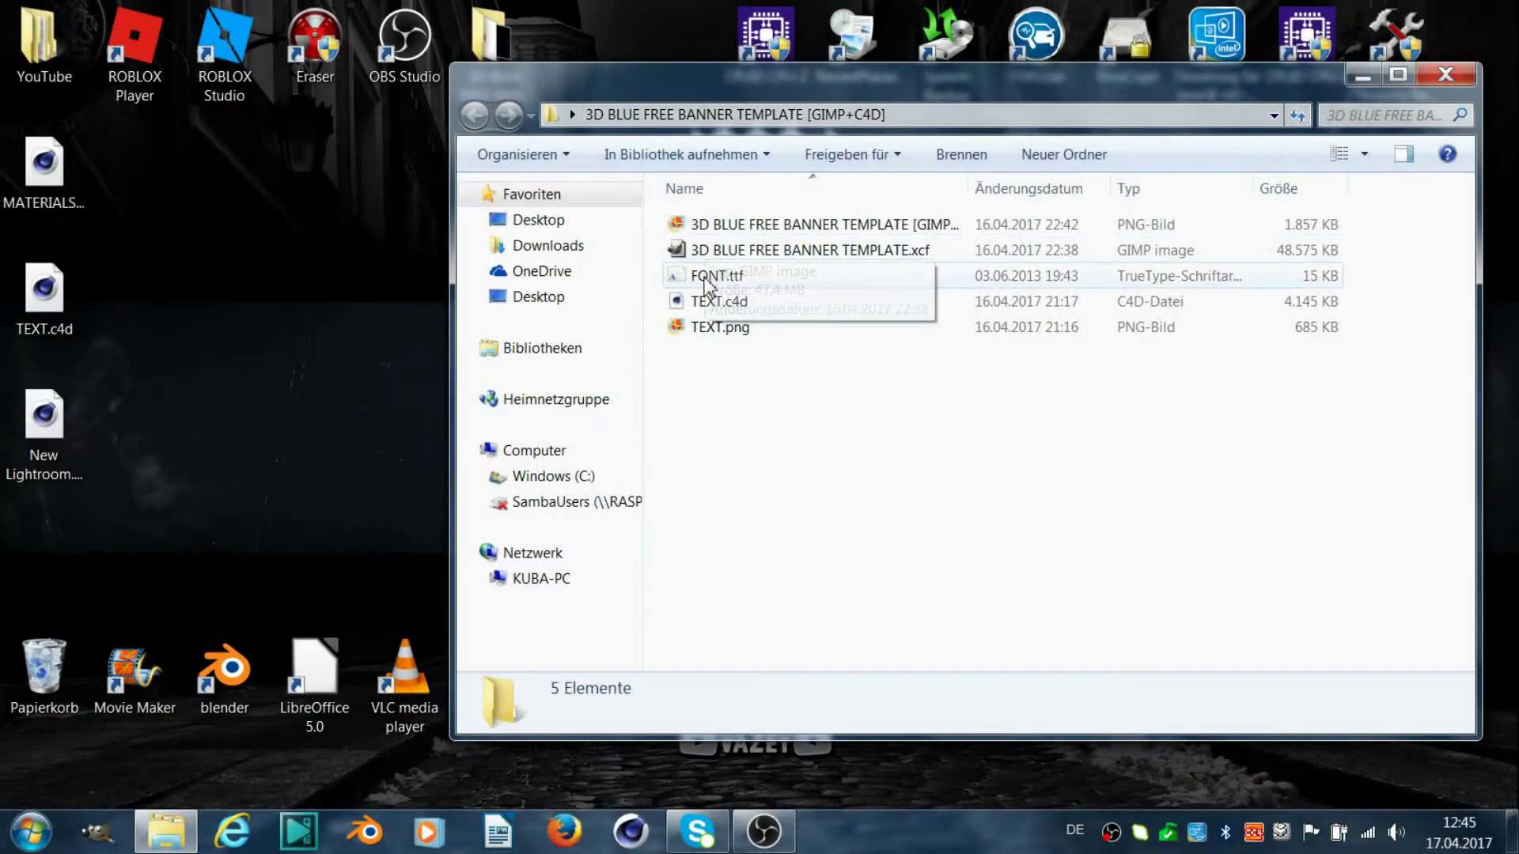
- Open the TEXT.c4d scene and change the MoText.1 title from NAME to RAXO
{"action": "double_click", "coordinate": [712, 309]}
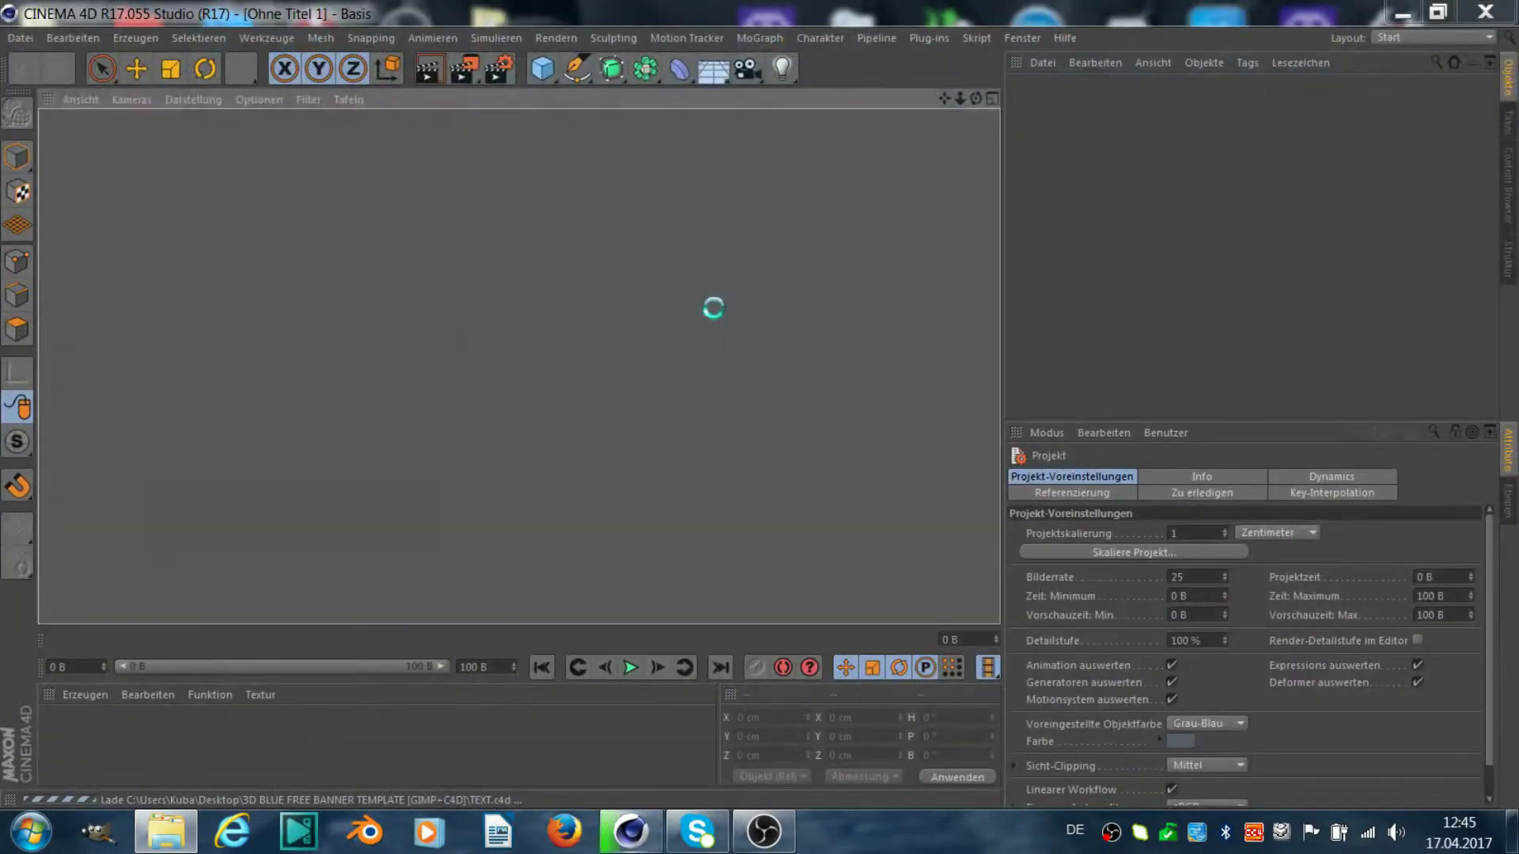
{"action": "left_click", "coordinate": [967, 514]}
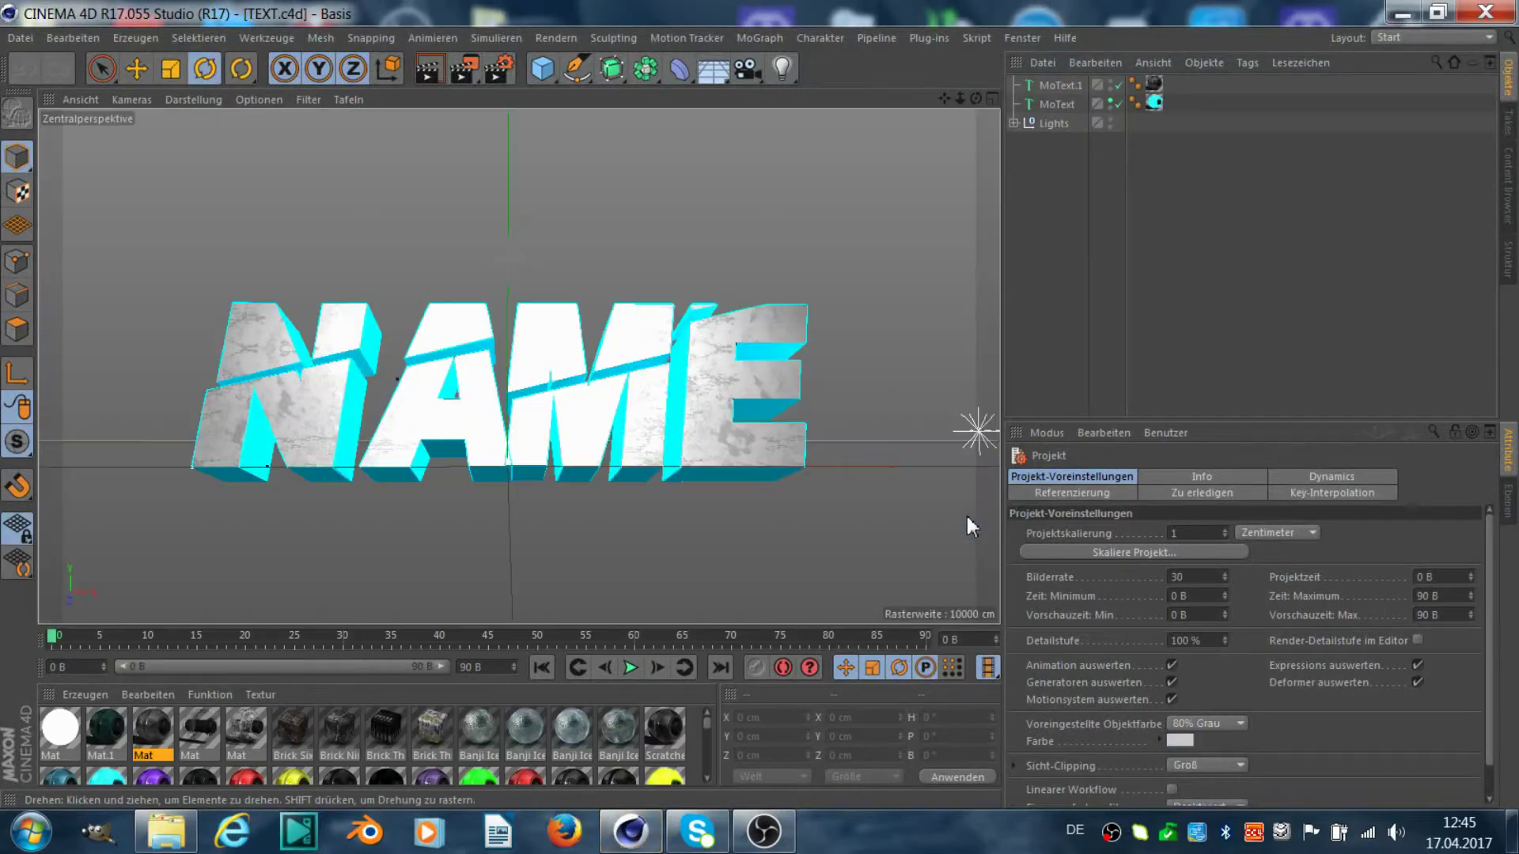
{"action": "left_click", "coordinate": [1047, 87]}
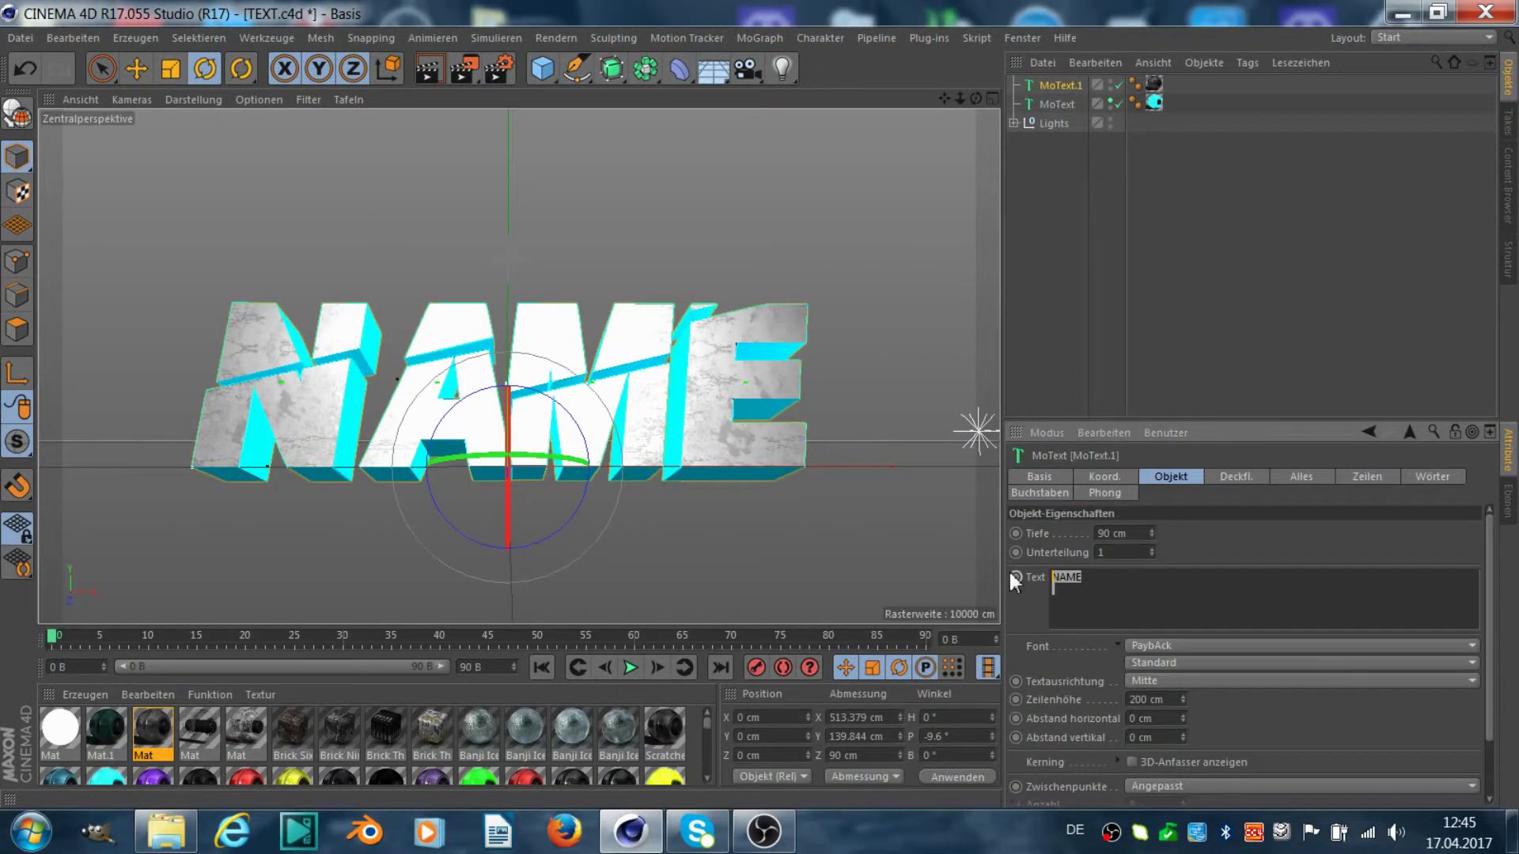
{"action": "type", "text": "RAXO"}
- Replace NAME with RAXO in the other MoText object as well
{"action": "left_click", "coordinate": [1056, 104]}
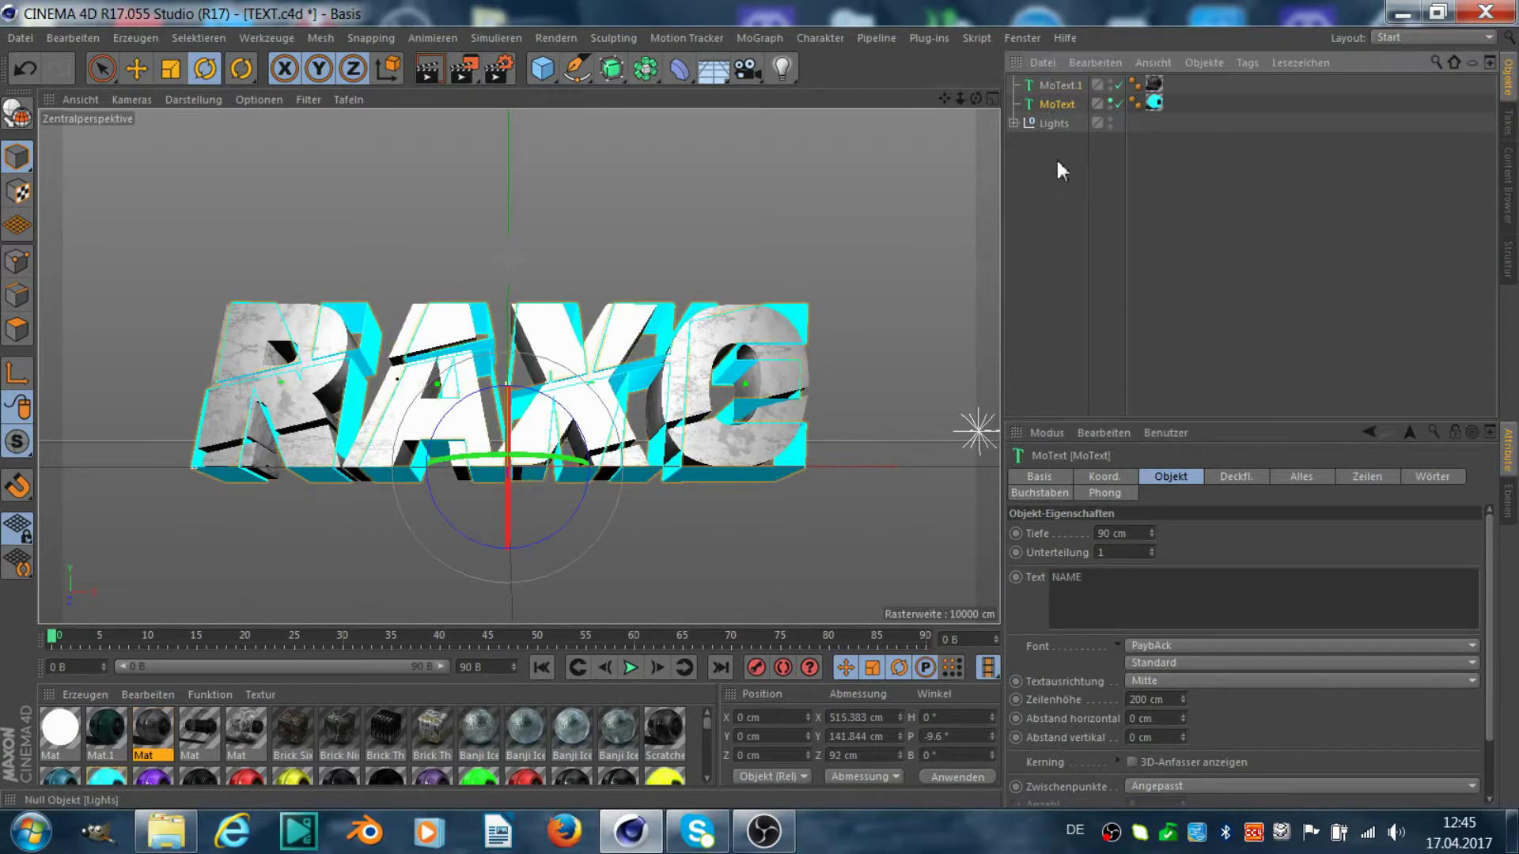
{"action": "left_click", "coordinate": [1119, 585]}
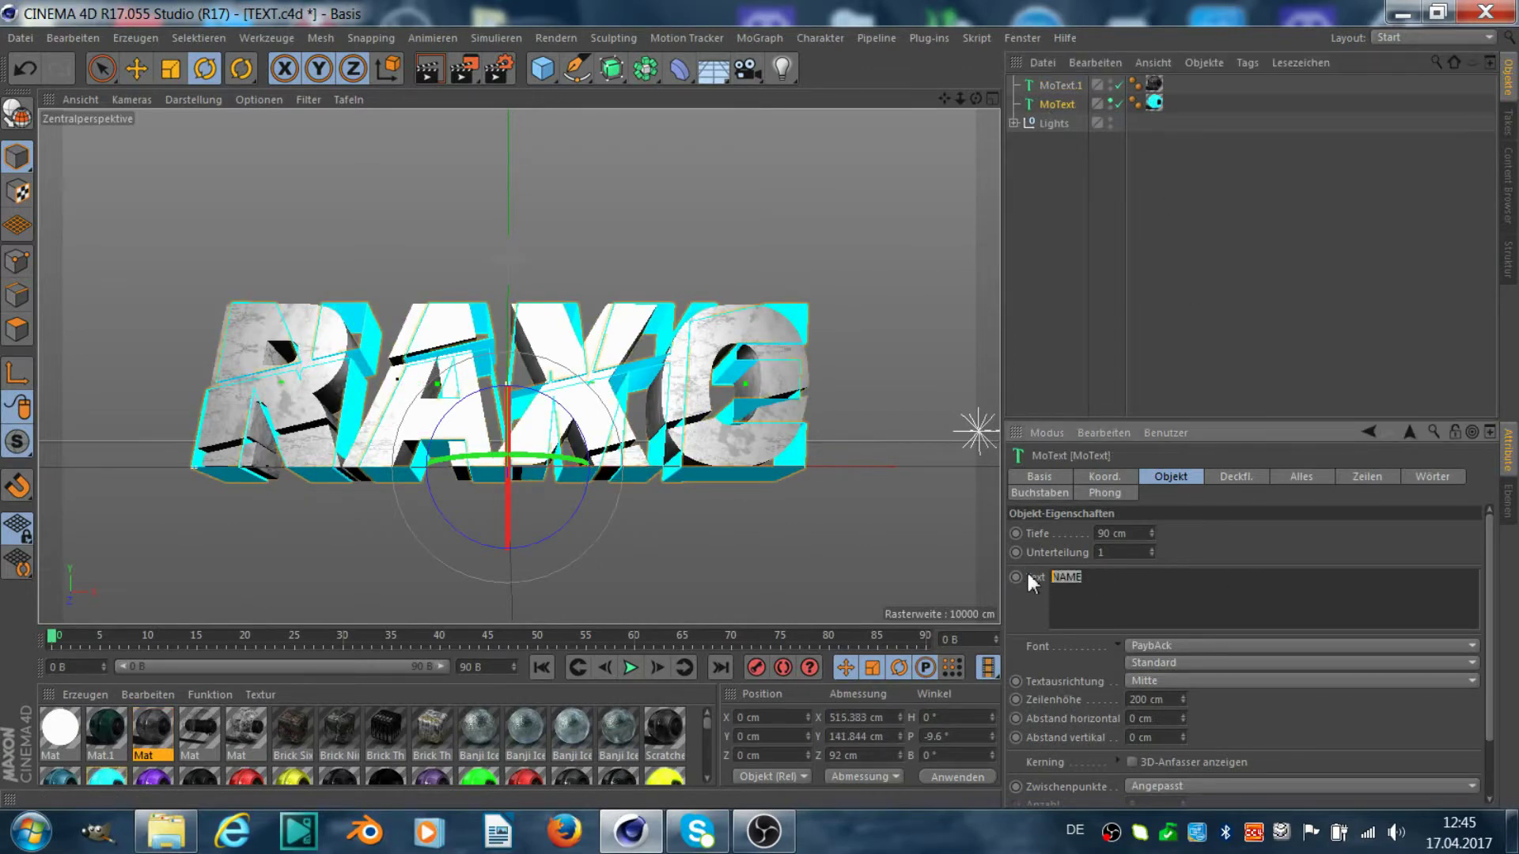
{"action": "type", "text": "RAXO"}
{"action": "left_click", "coordinate": [1202, 549]}
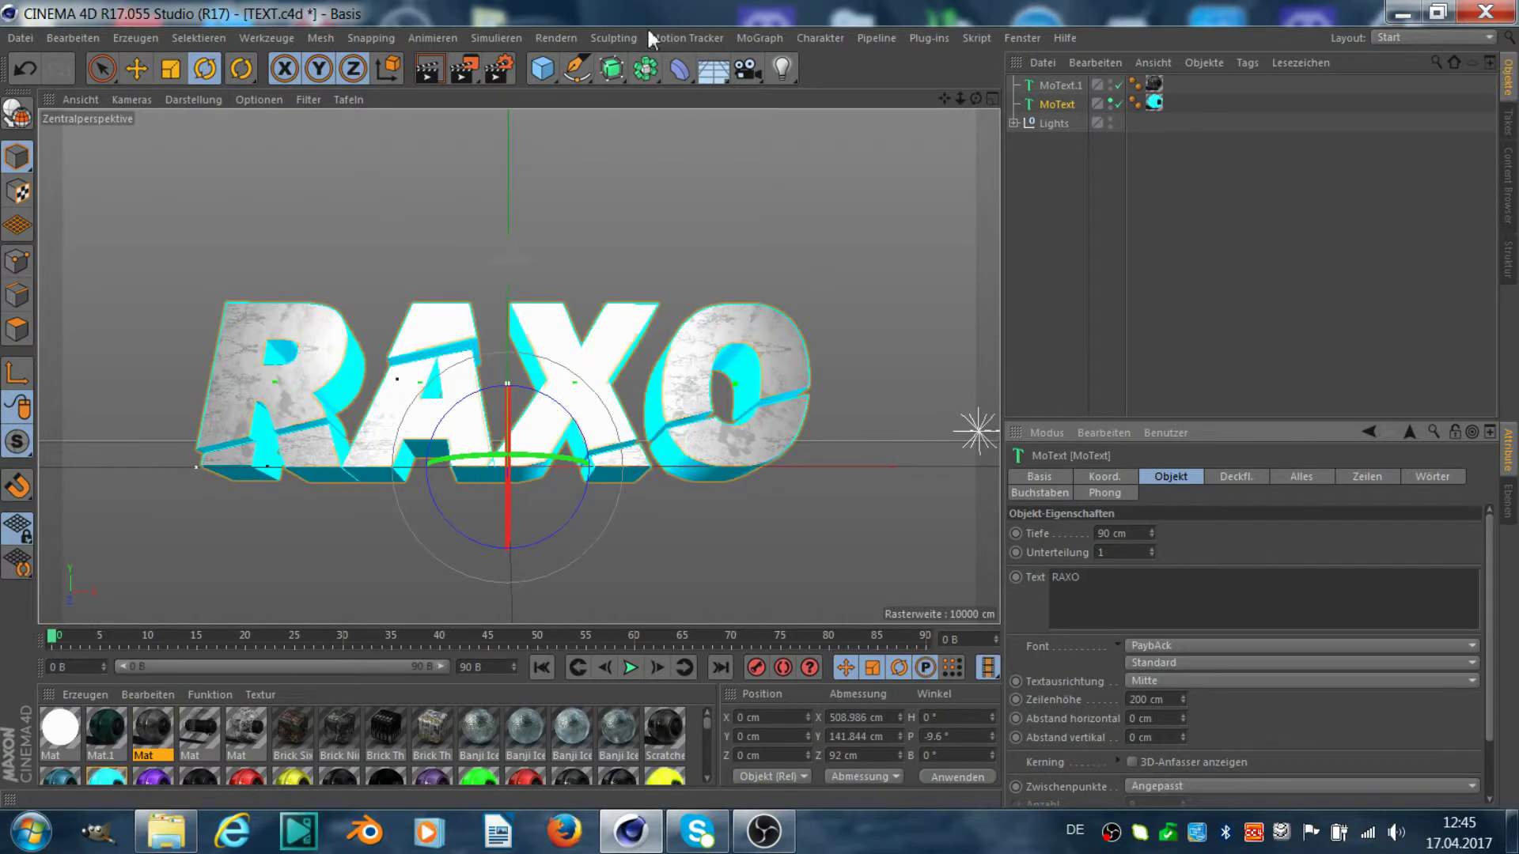
{"action": "left_click", "coordinate": [495, 71]}
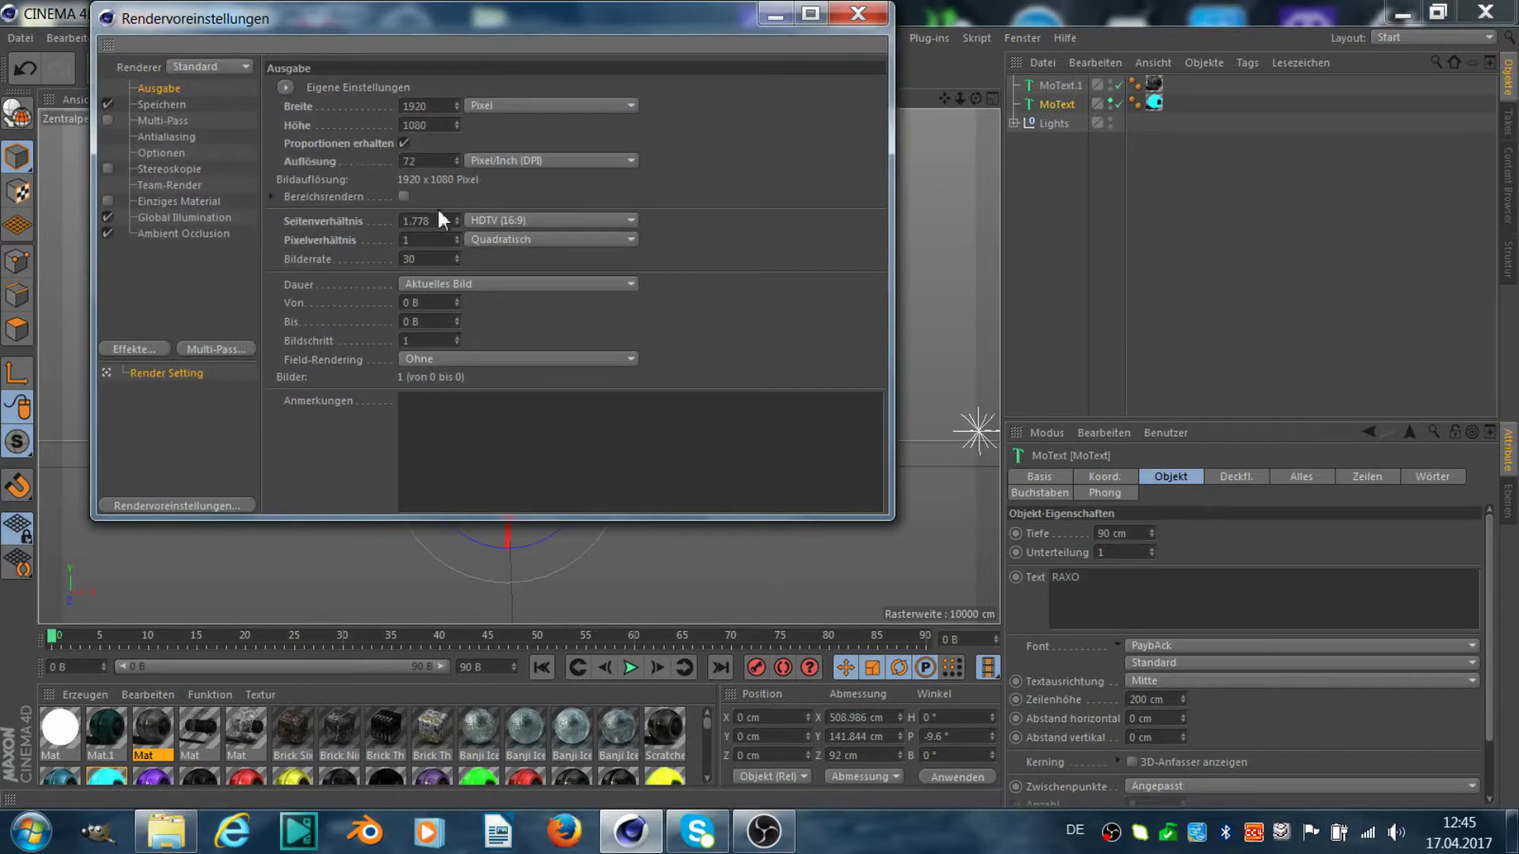
- Set the render output file to YOUR TEXT in the 3D BLUE FREE BANNER TEMPLATE folder
{"action": "left_click", "coordinate": [168, 104]}
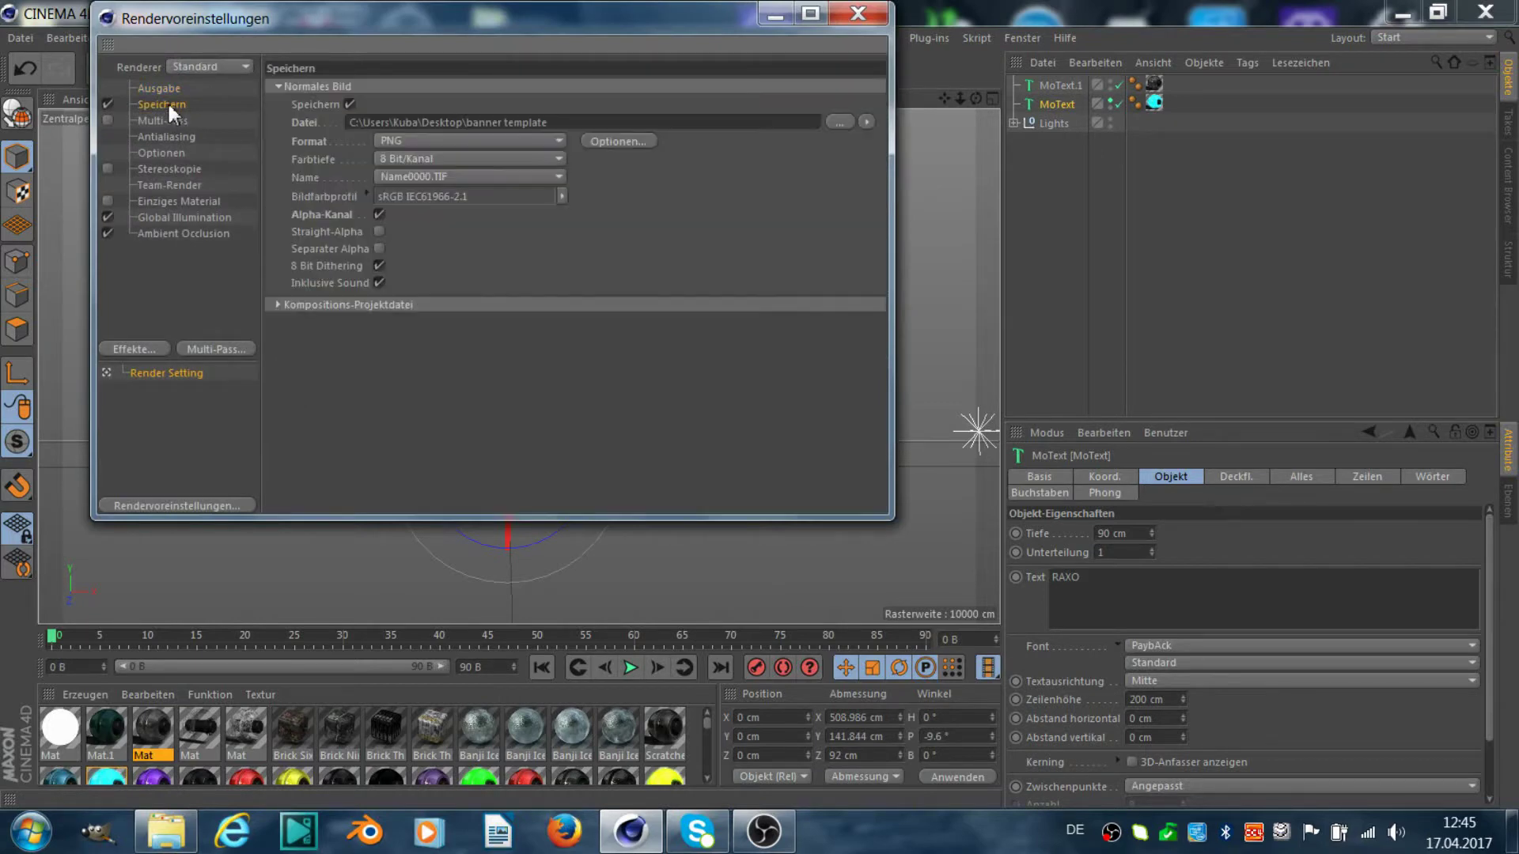
{"action": "left_click", "coordinate": [840, 120]}
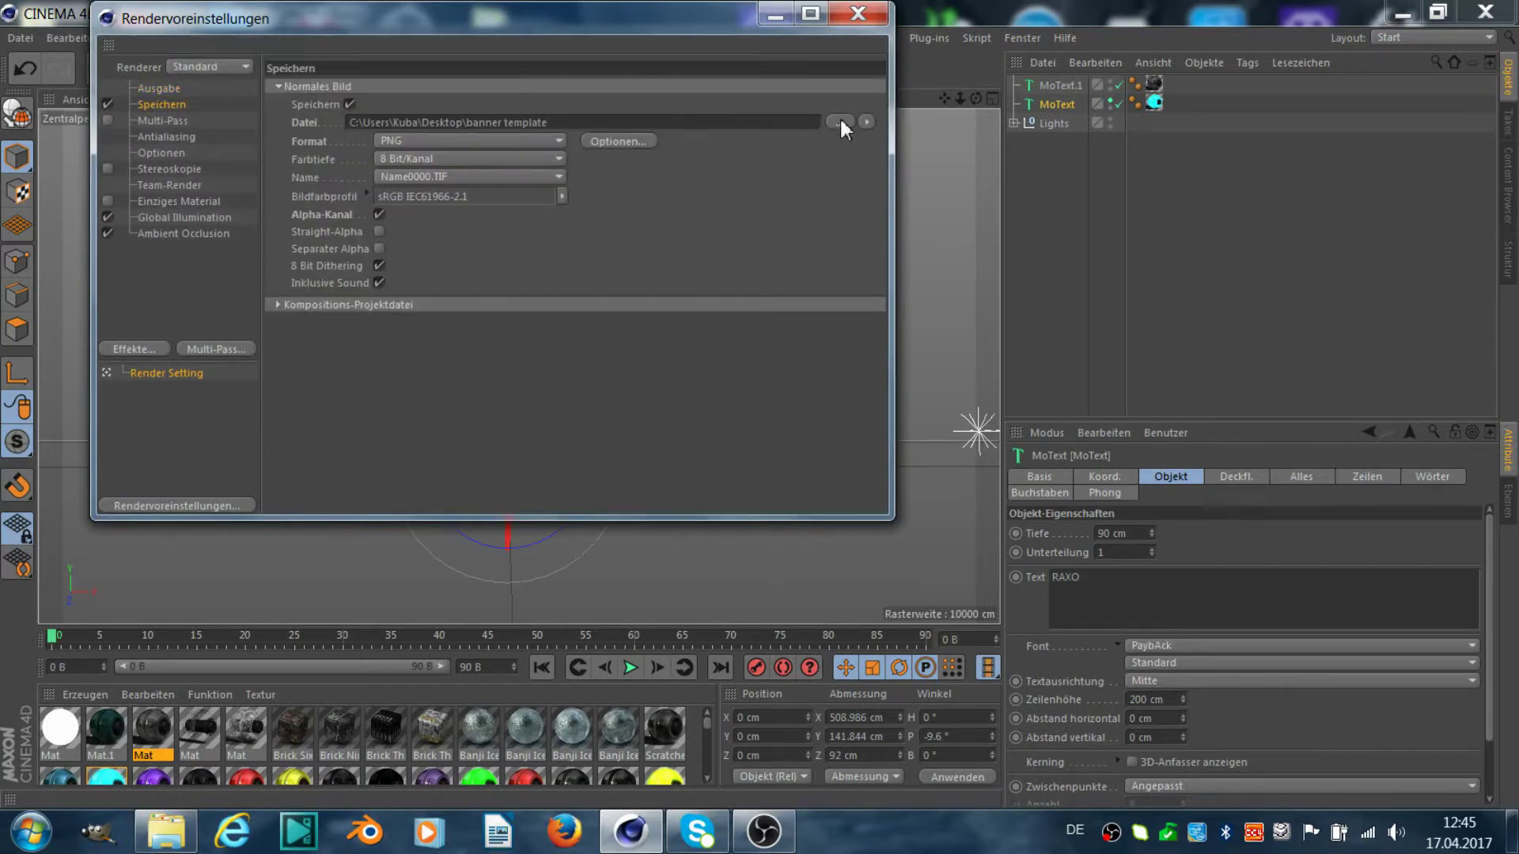
{"action": "left_click_drag", "start_coordinate": [840, 183], "coordinate": [840, 317]}
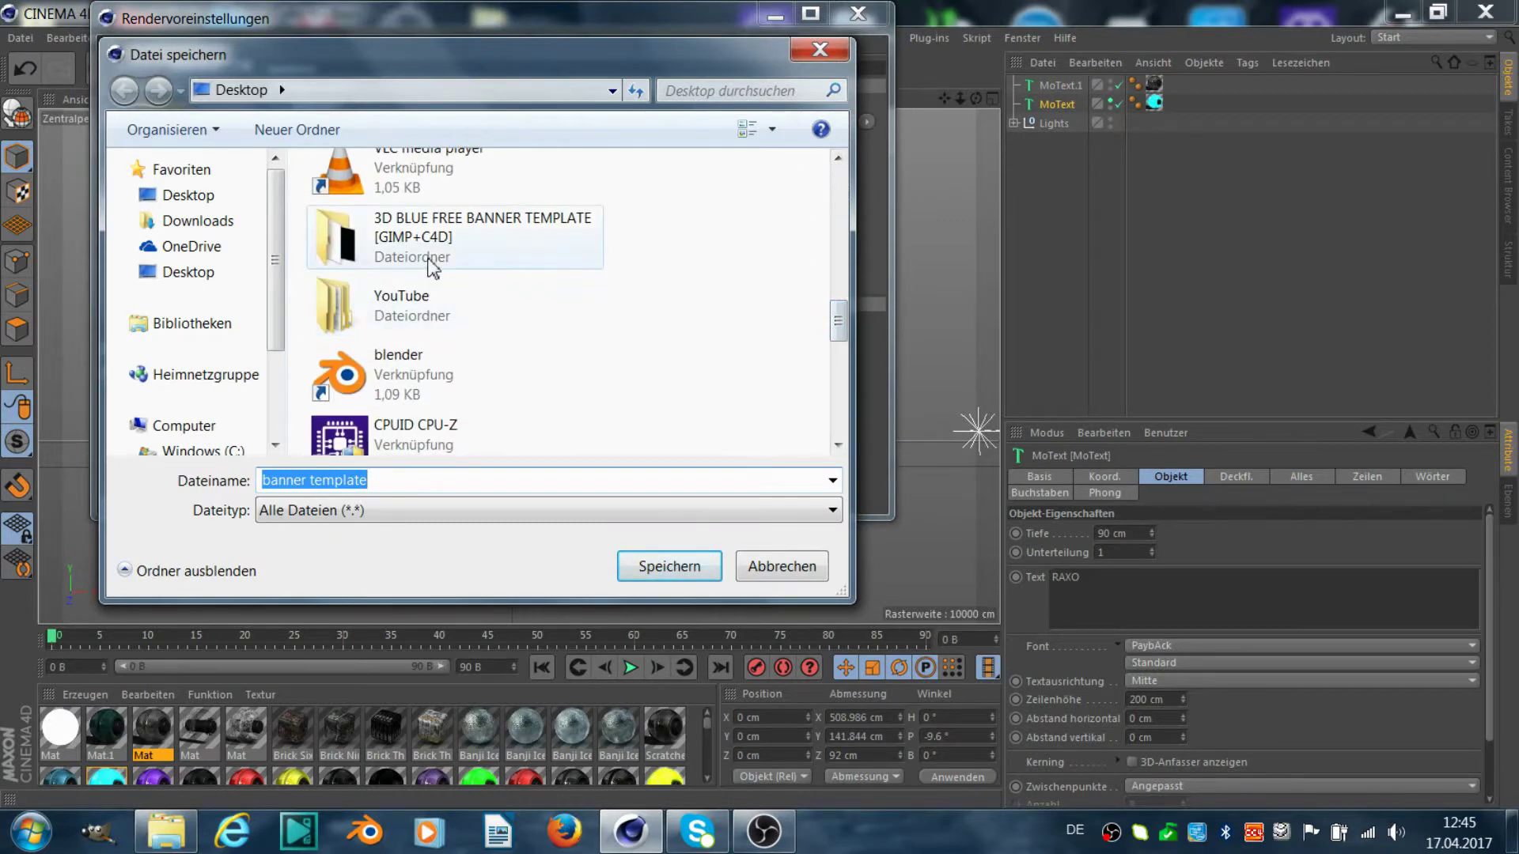
{"action": "double_click", "coordinate": [429, 255]}
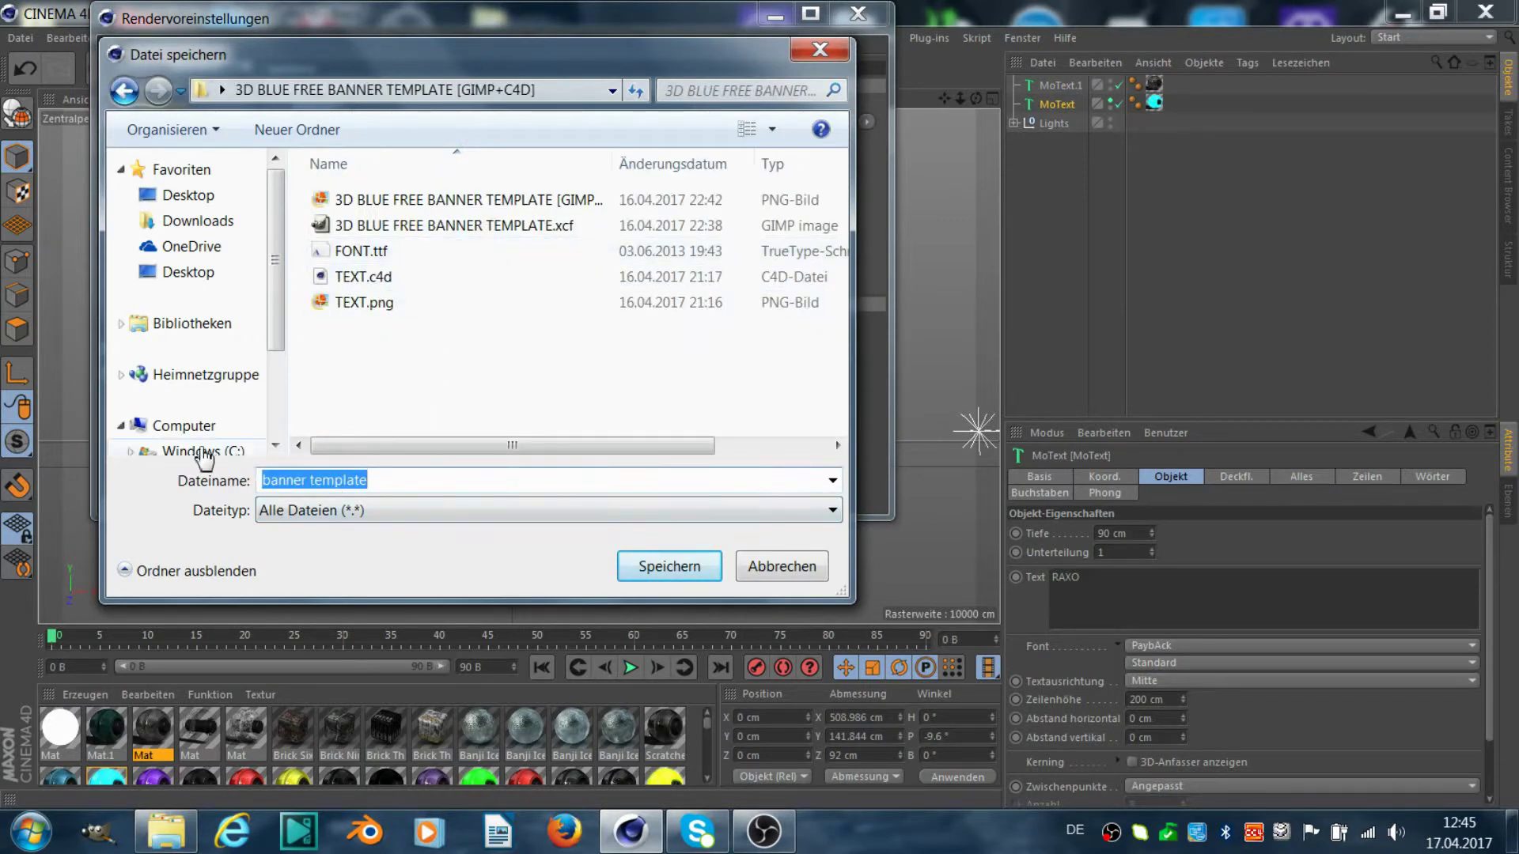
{"action": "key", "text": "BackSpace"}
{"action": "type", "text": "YOUR TEXT"}
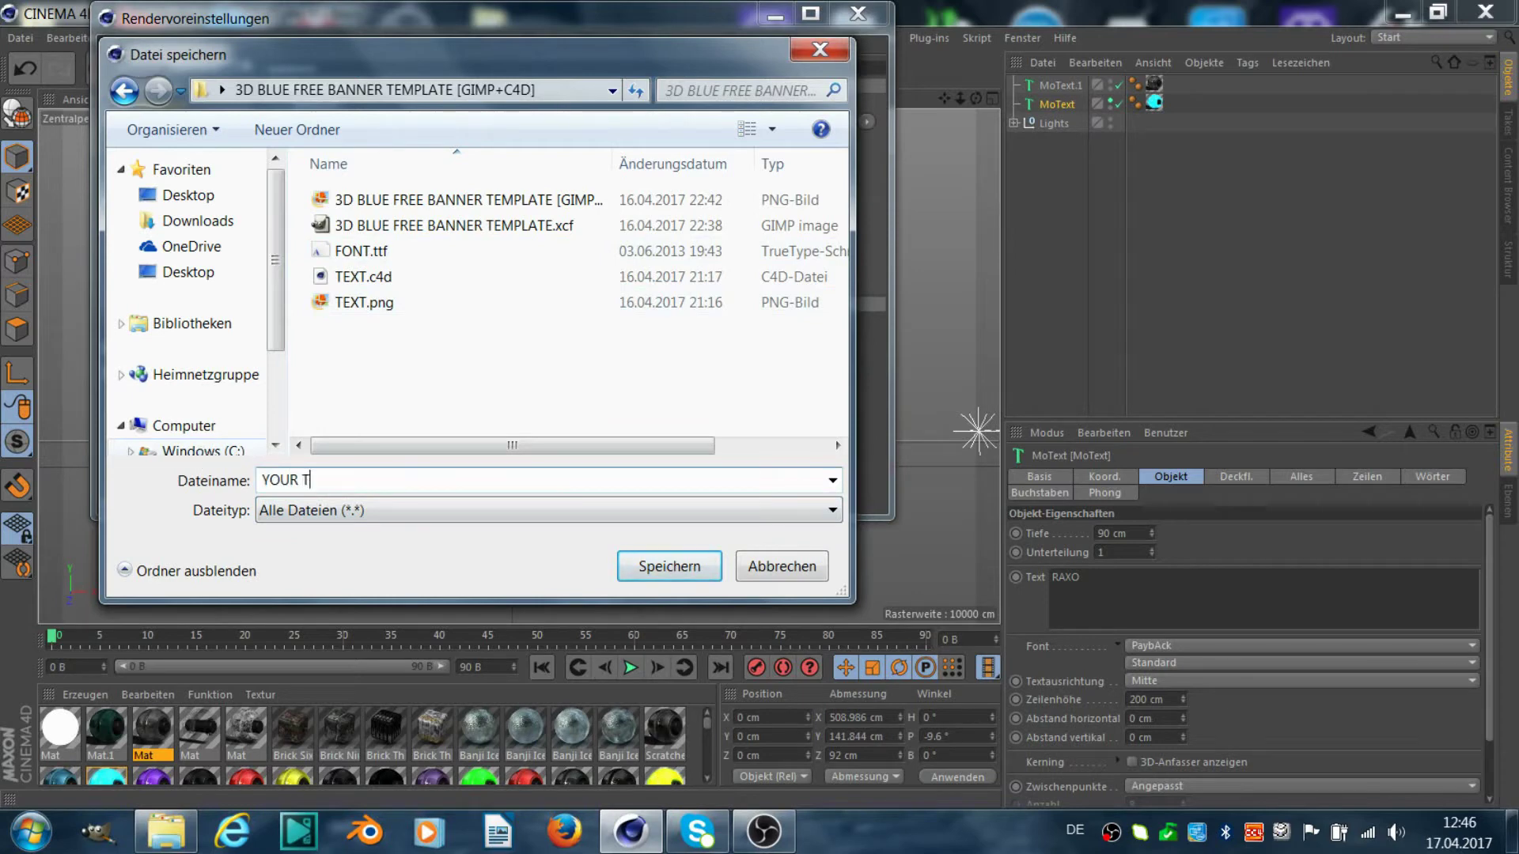
{"action": "left_click", "coordinate": [654, 570]}
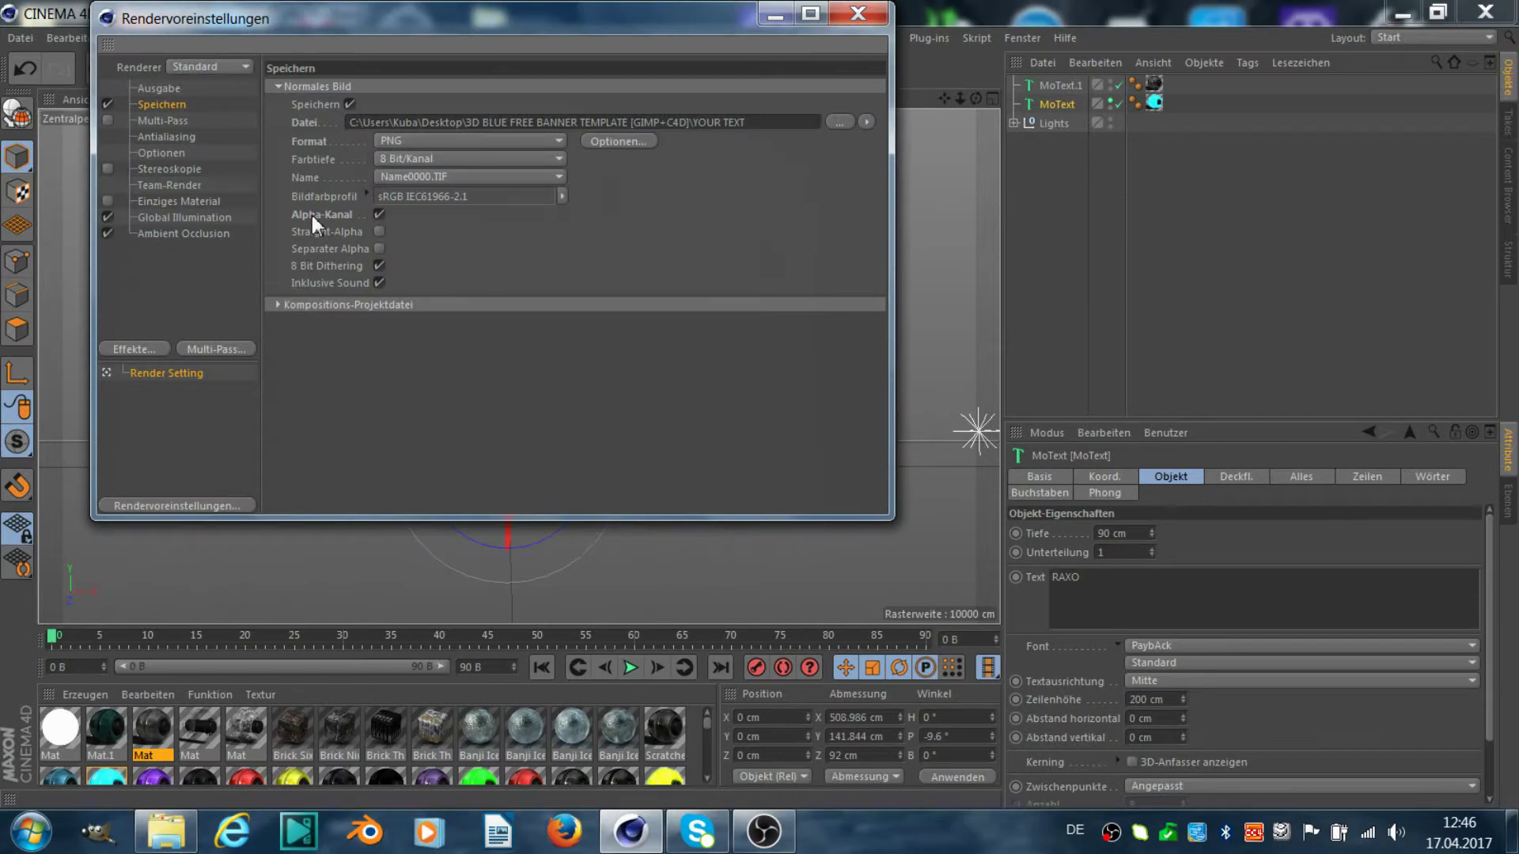
- Render the RAXO title to the Picture Viewer, then quit Cinema 4D without saving
{"action": "left_click", "coordinate": [858, 12]}
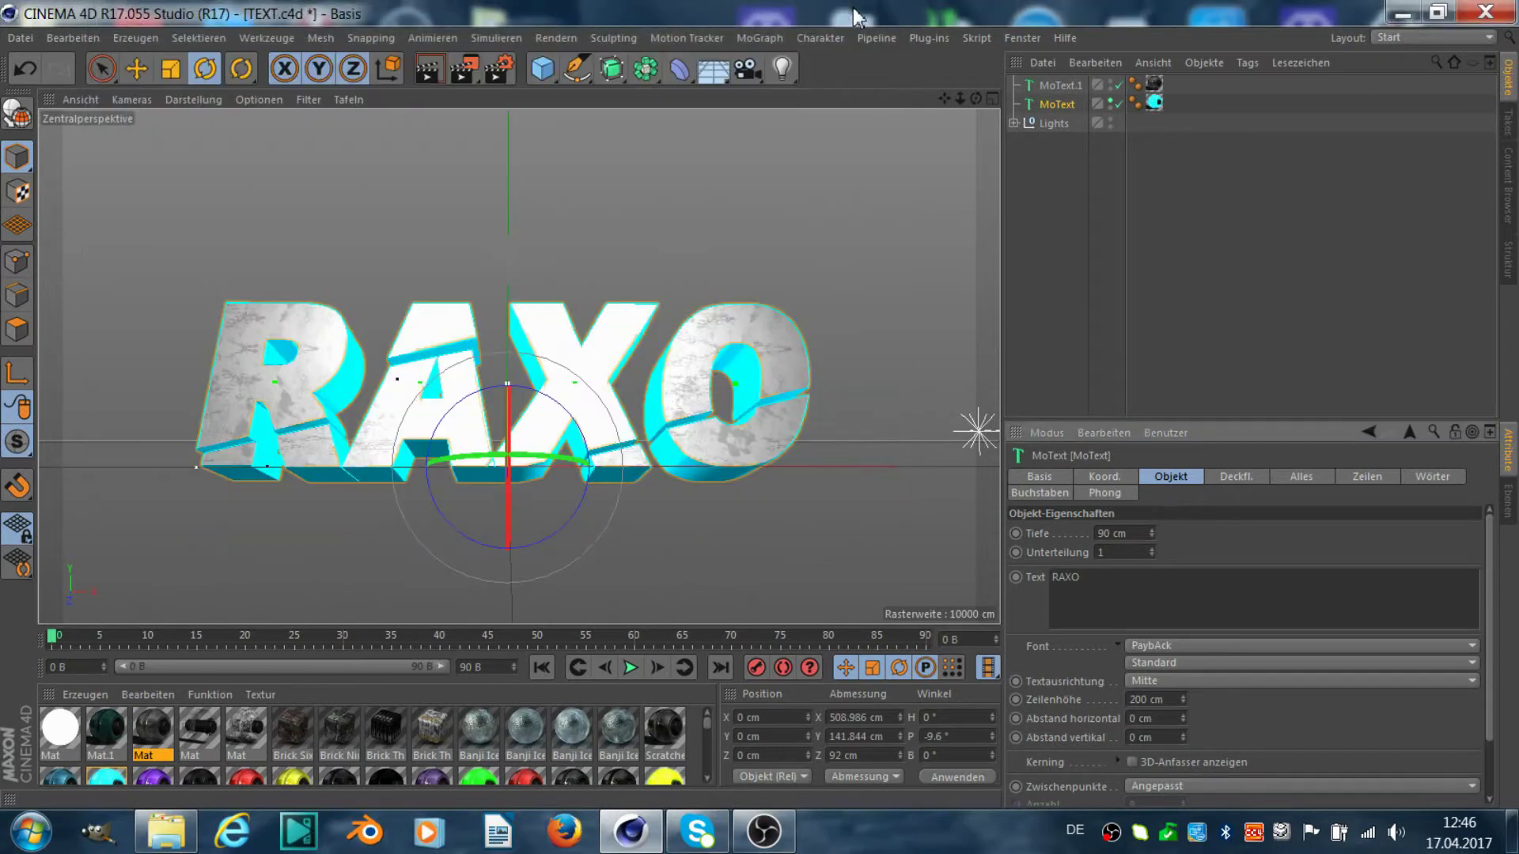
{"action": "left_click", "coordinate": [468, 72]}
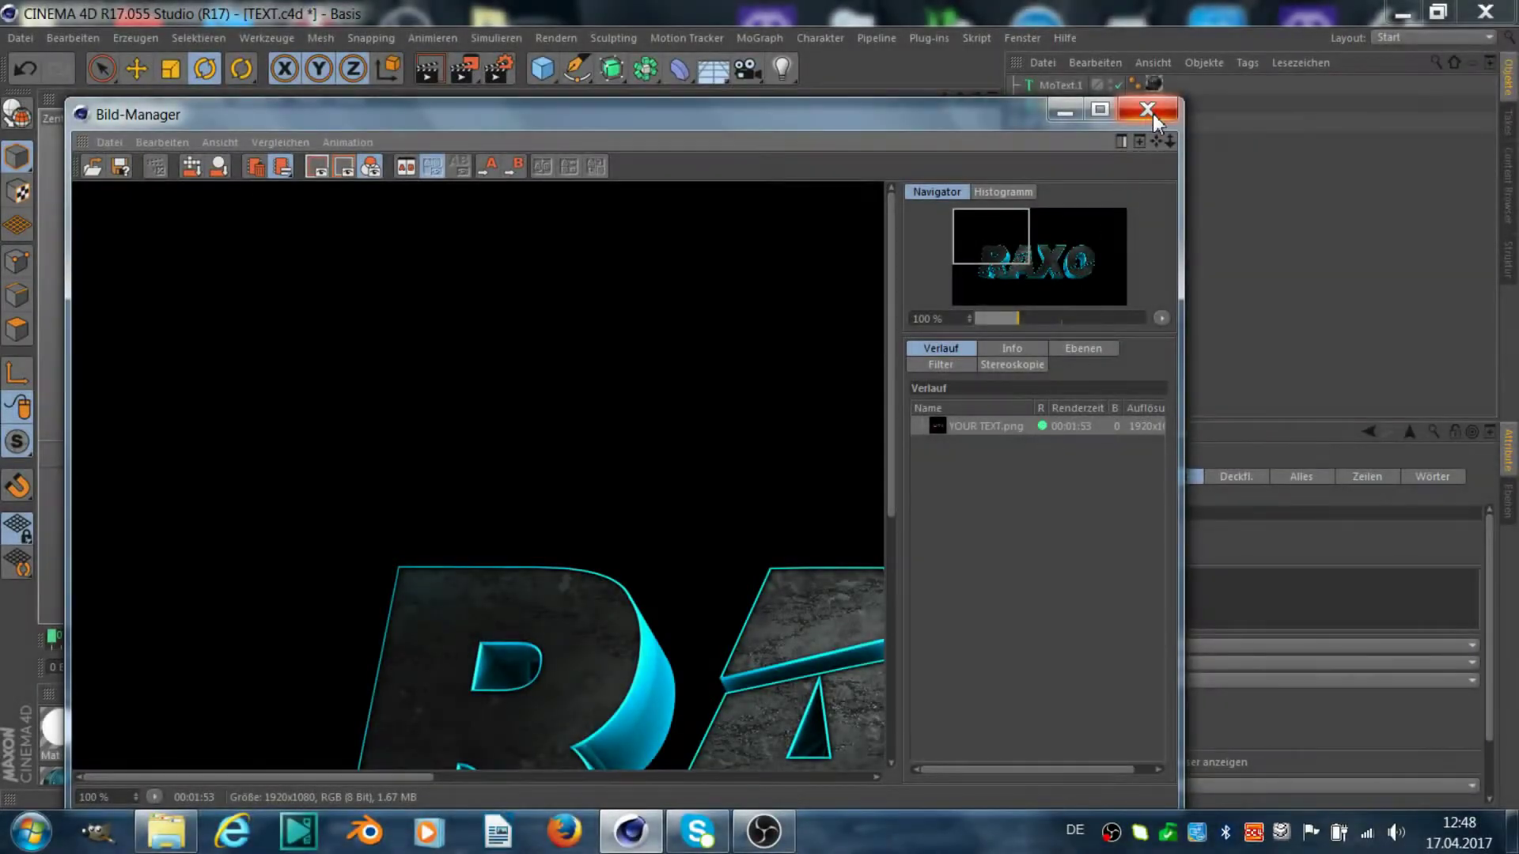
{"action": "left_click", "coordinate": [1148, 111]}
{"action": "left_click", "coordinate": [1486, 11]}
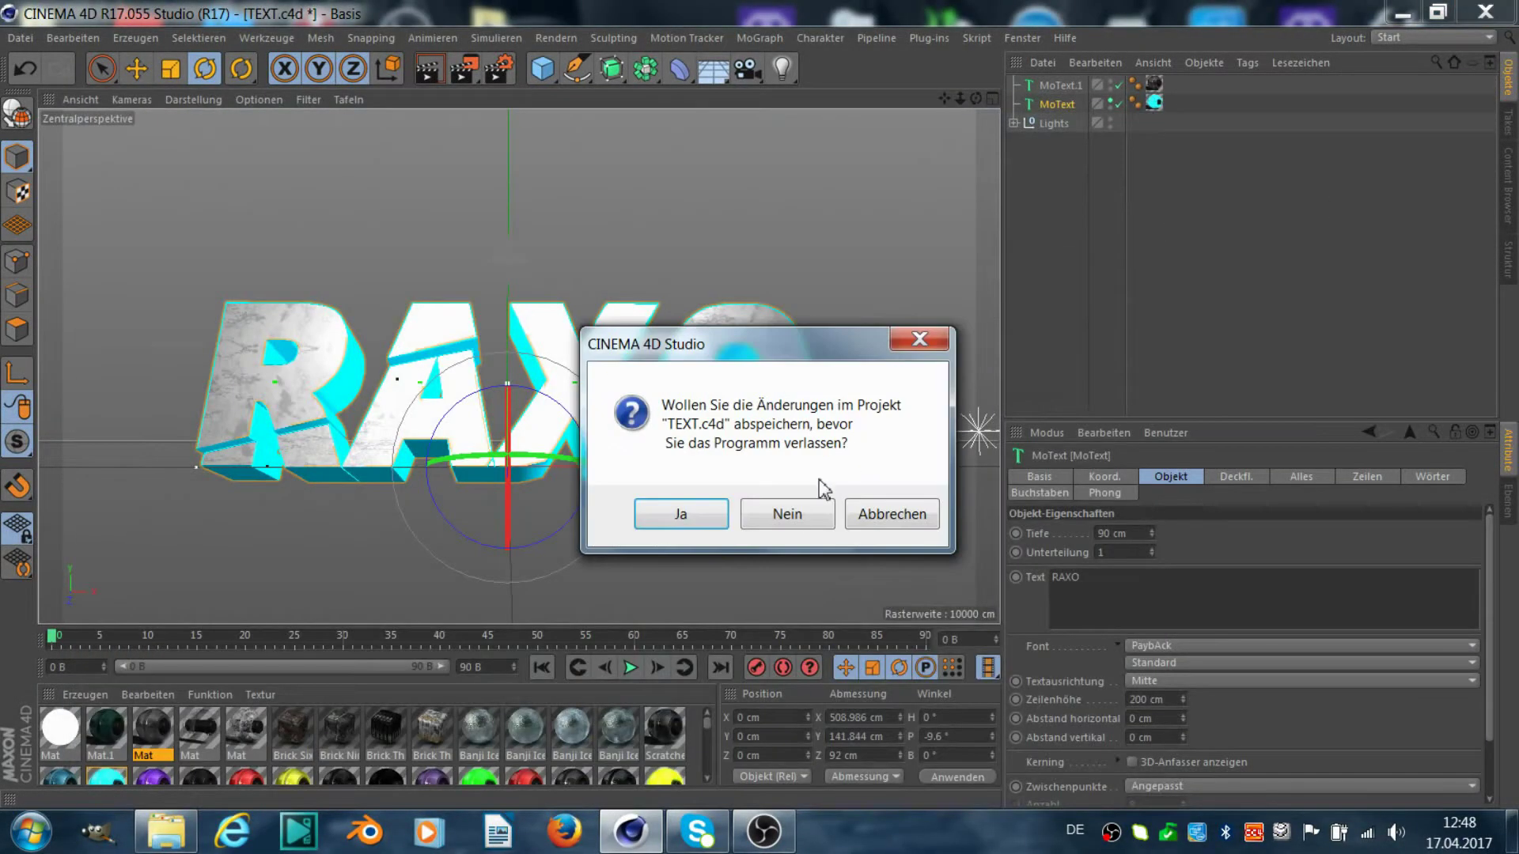
{"action": "left_click", "coordinate": [780, 515]}
- Preview YOUR TEXT.png, then launch GIMP and minimize it beside the template folder
{"action": "left_click", "coordinate": [773, 383]}
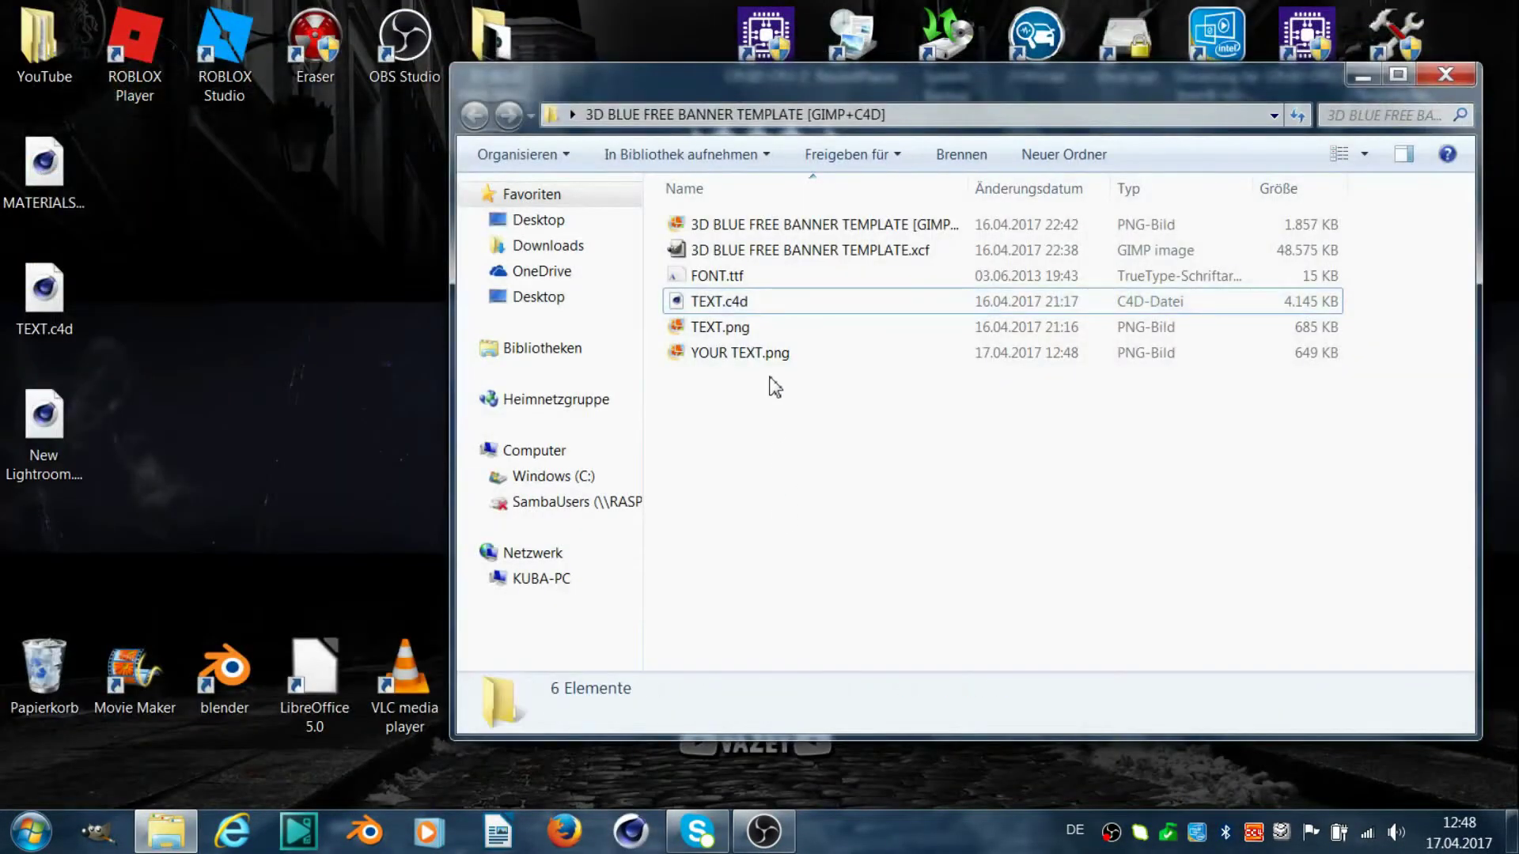
{"action": "double_click", "coordinate": [775, 360]}
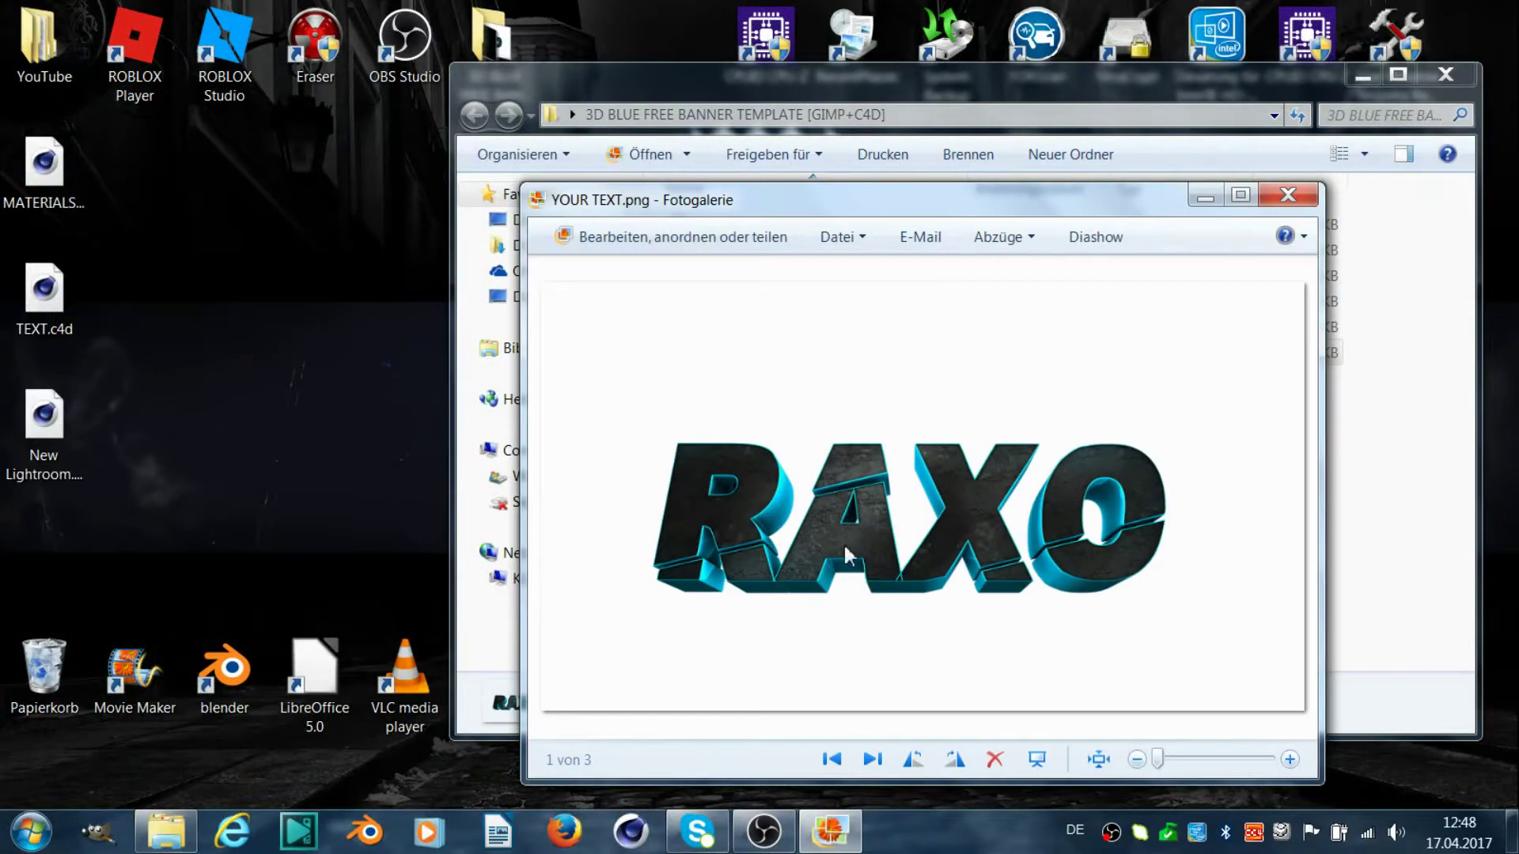
{"action": "left_click", "coordinate": [1288, 195]}
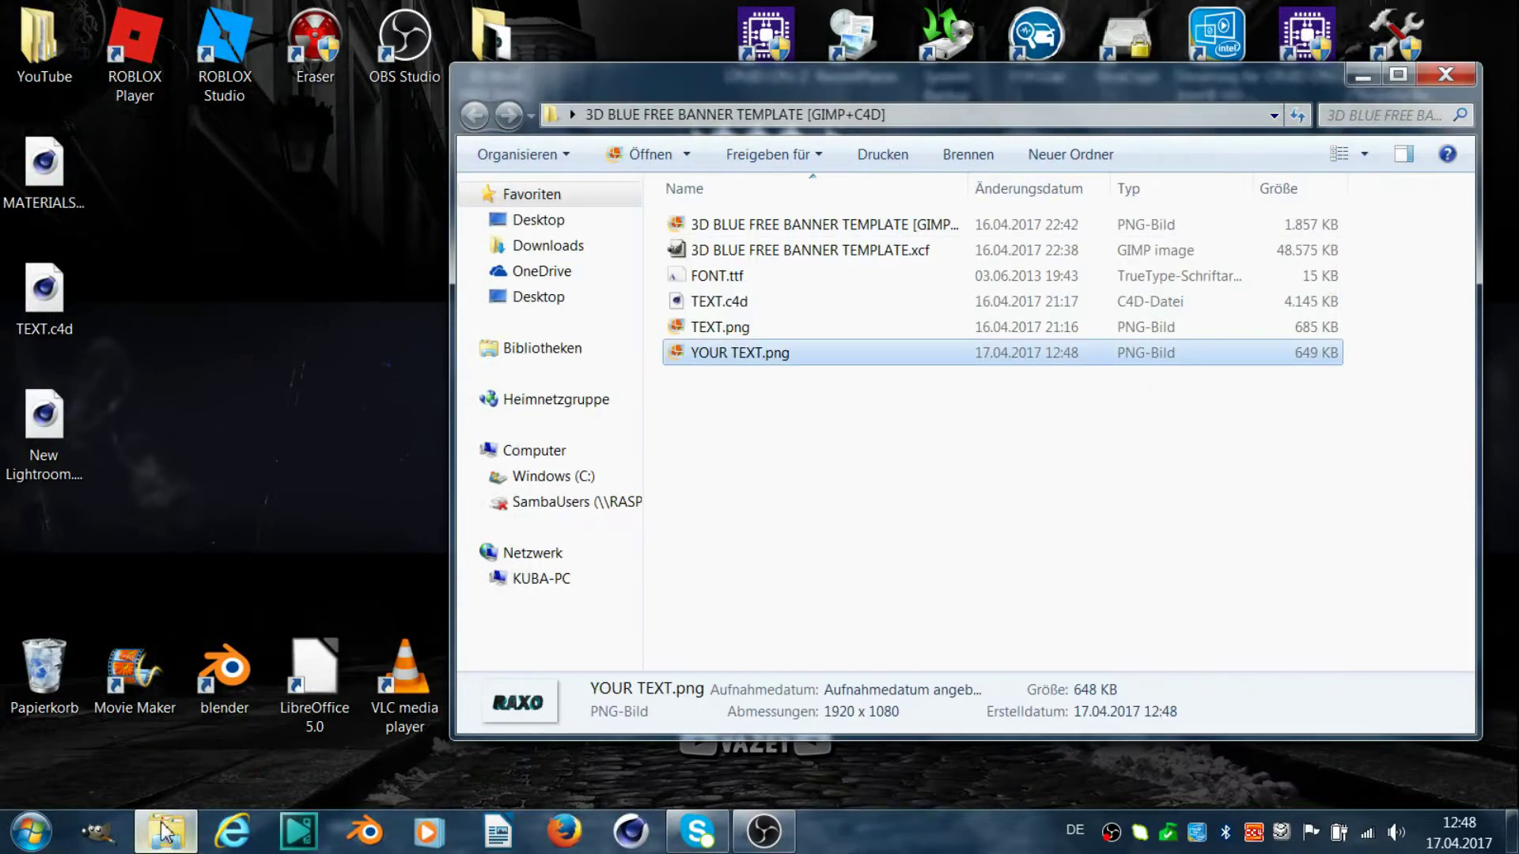
{"action": "left_click", "coordinate": [115, 832]}
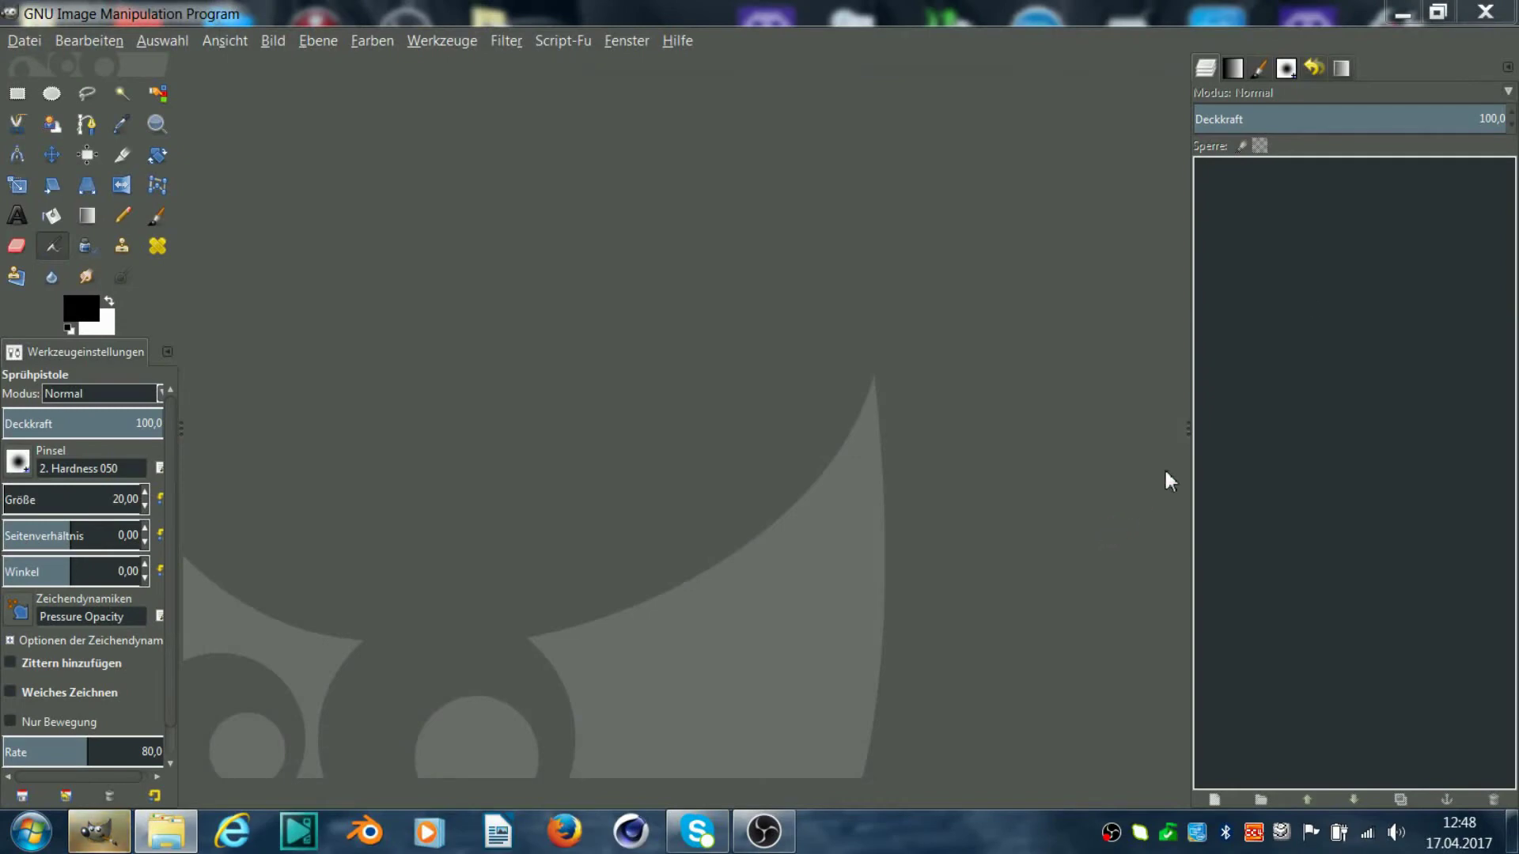
{"action": "left_click", "coordinate": [1402, 13]}
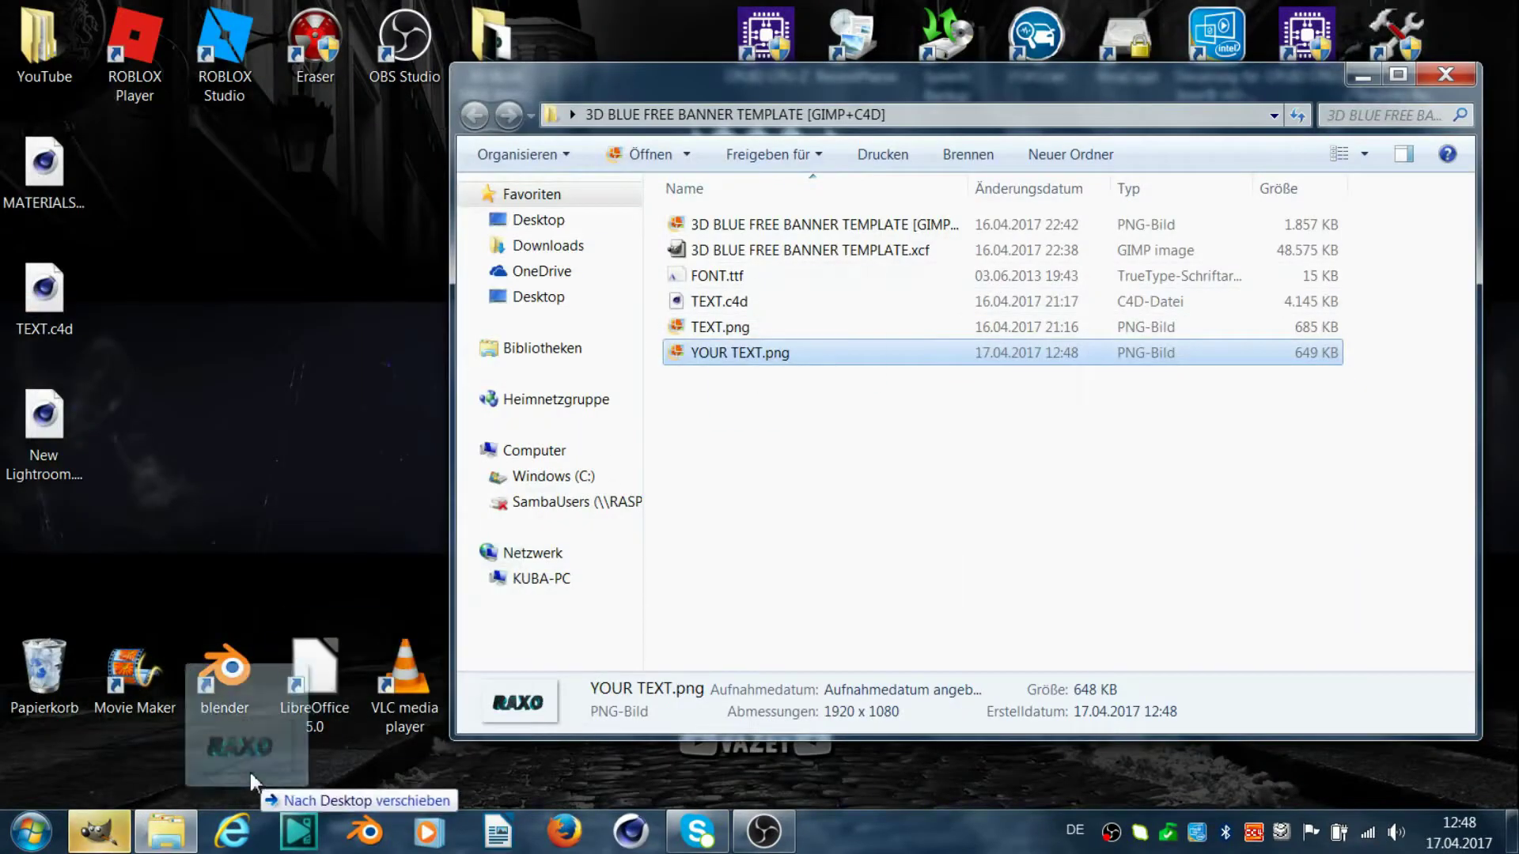
- Bring YOUR TEXT.png into GIMP as RGB and add a horizontal guide at 50%
{"action": "left_click_drag", "start_coordinate": [94, 832], "coordinate": [464, 533]}
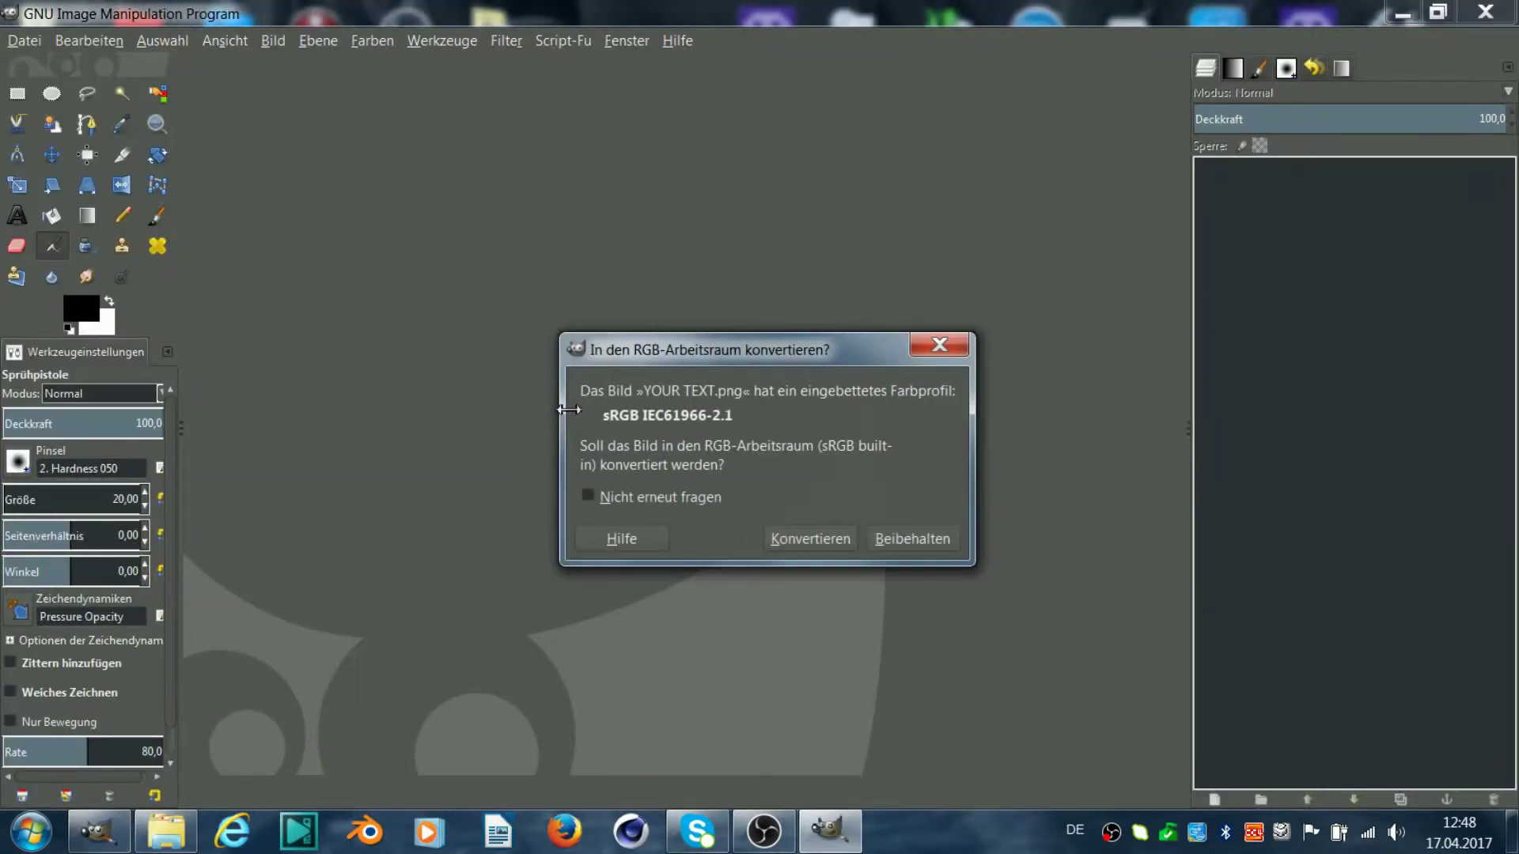
{"action": "left_click", "coordinate": [789, 539]}
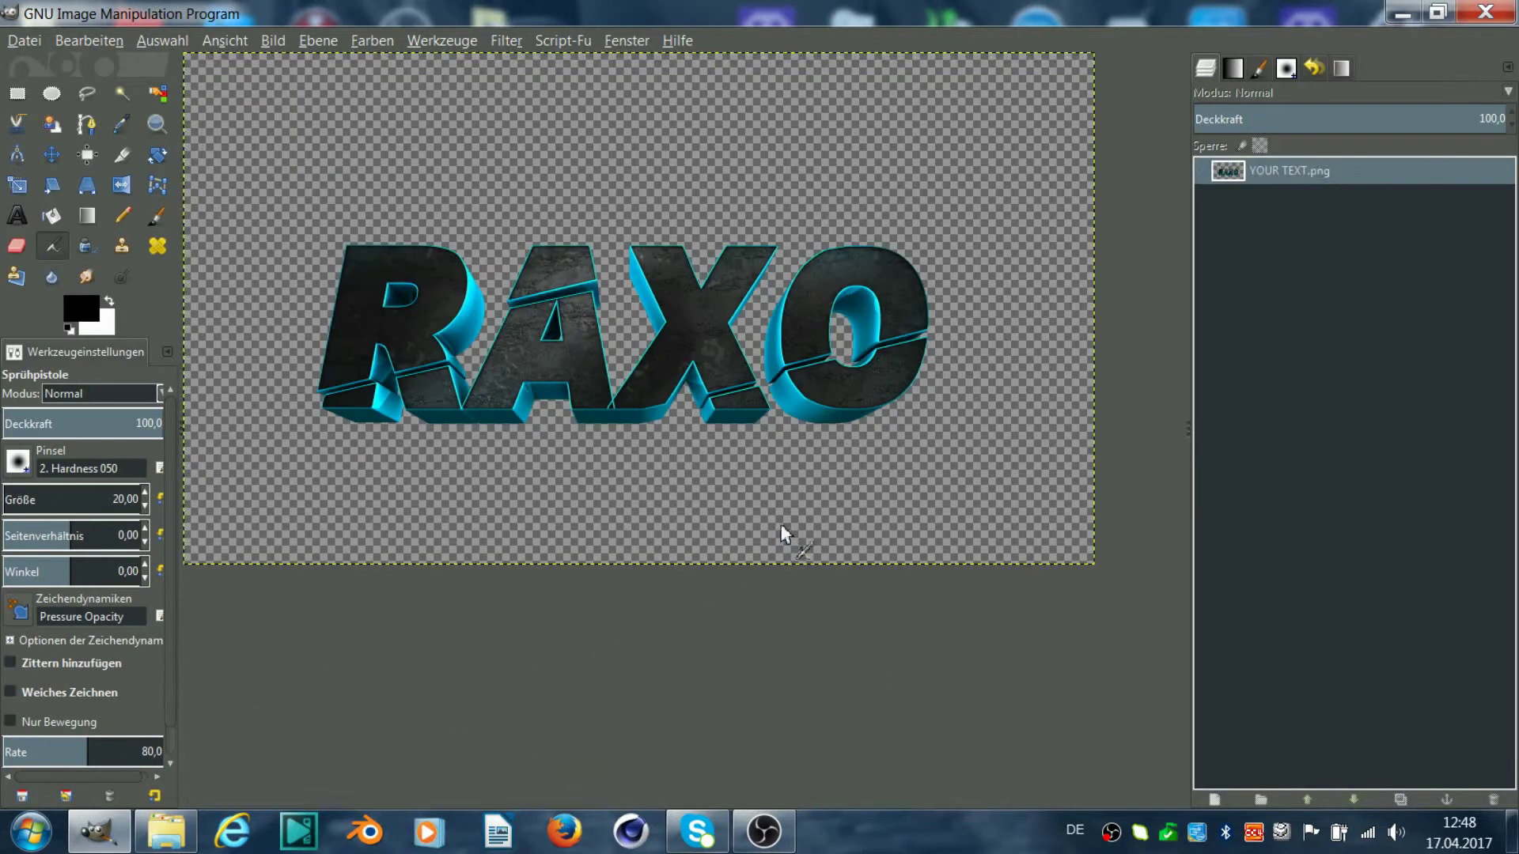
{"action": "left_click", "coordinate": [273, 40]}
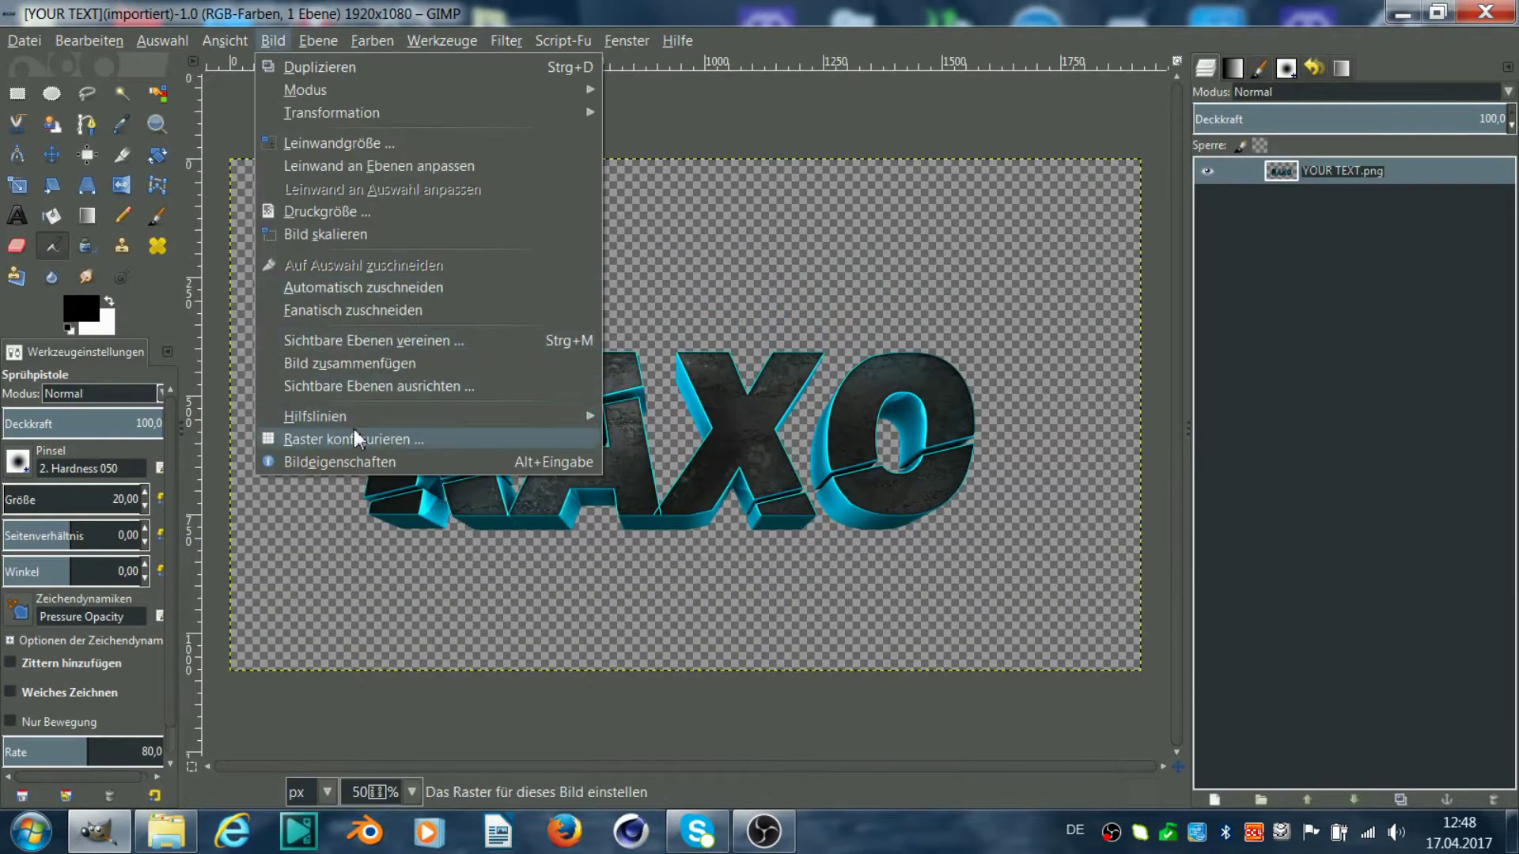
{"action": "mouse_move", "coordinate": [316, 416]}
{"action": "left_click", "coordinate": [668, 435]}
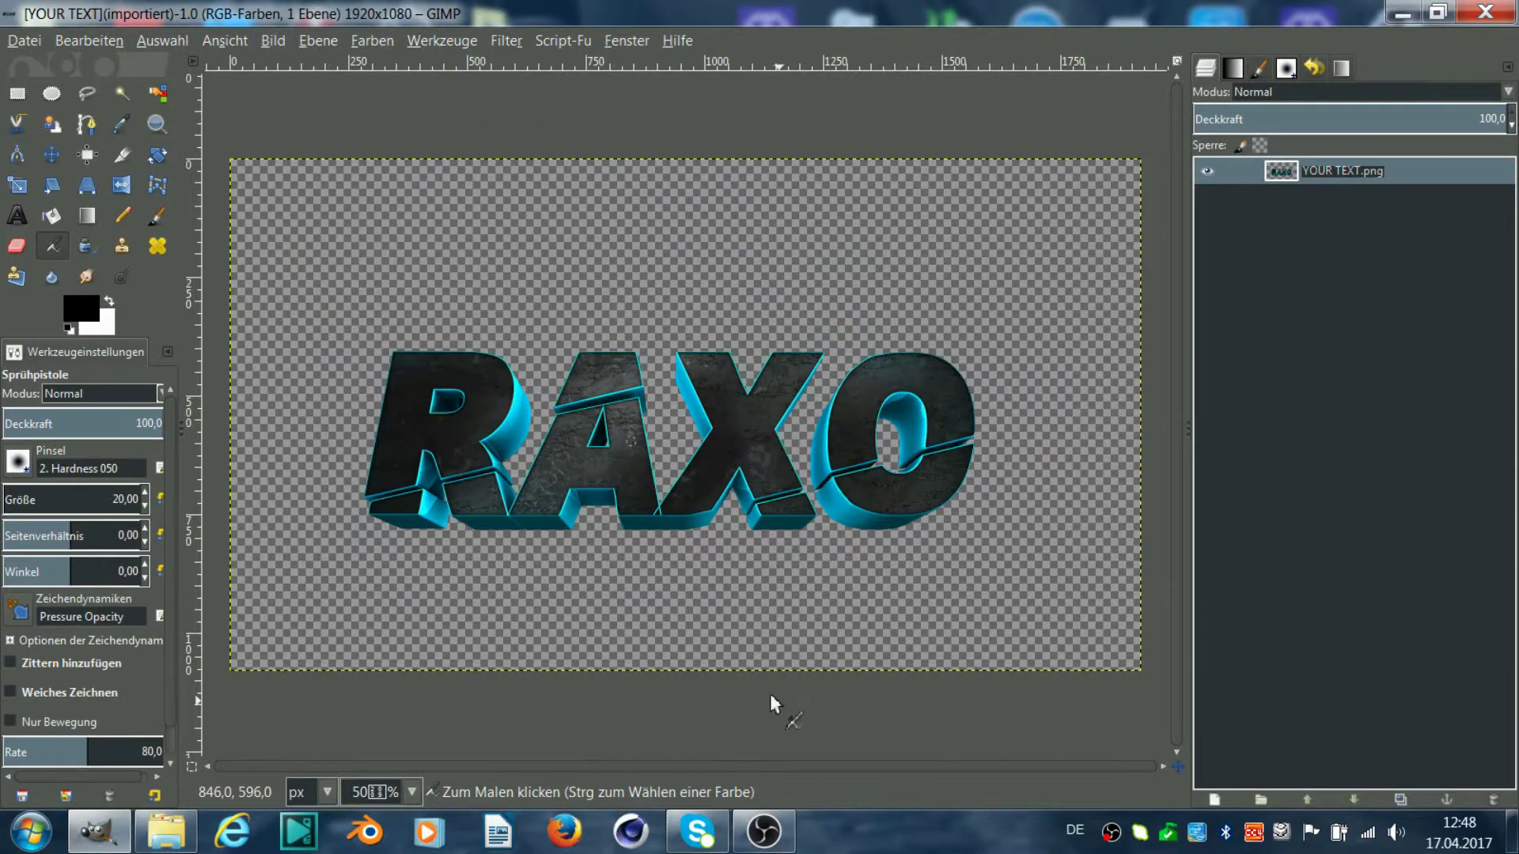
{"action": "left_click", "coordinate": [810, 539]}
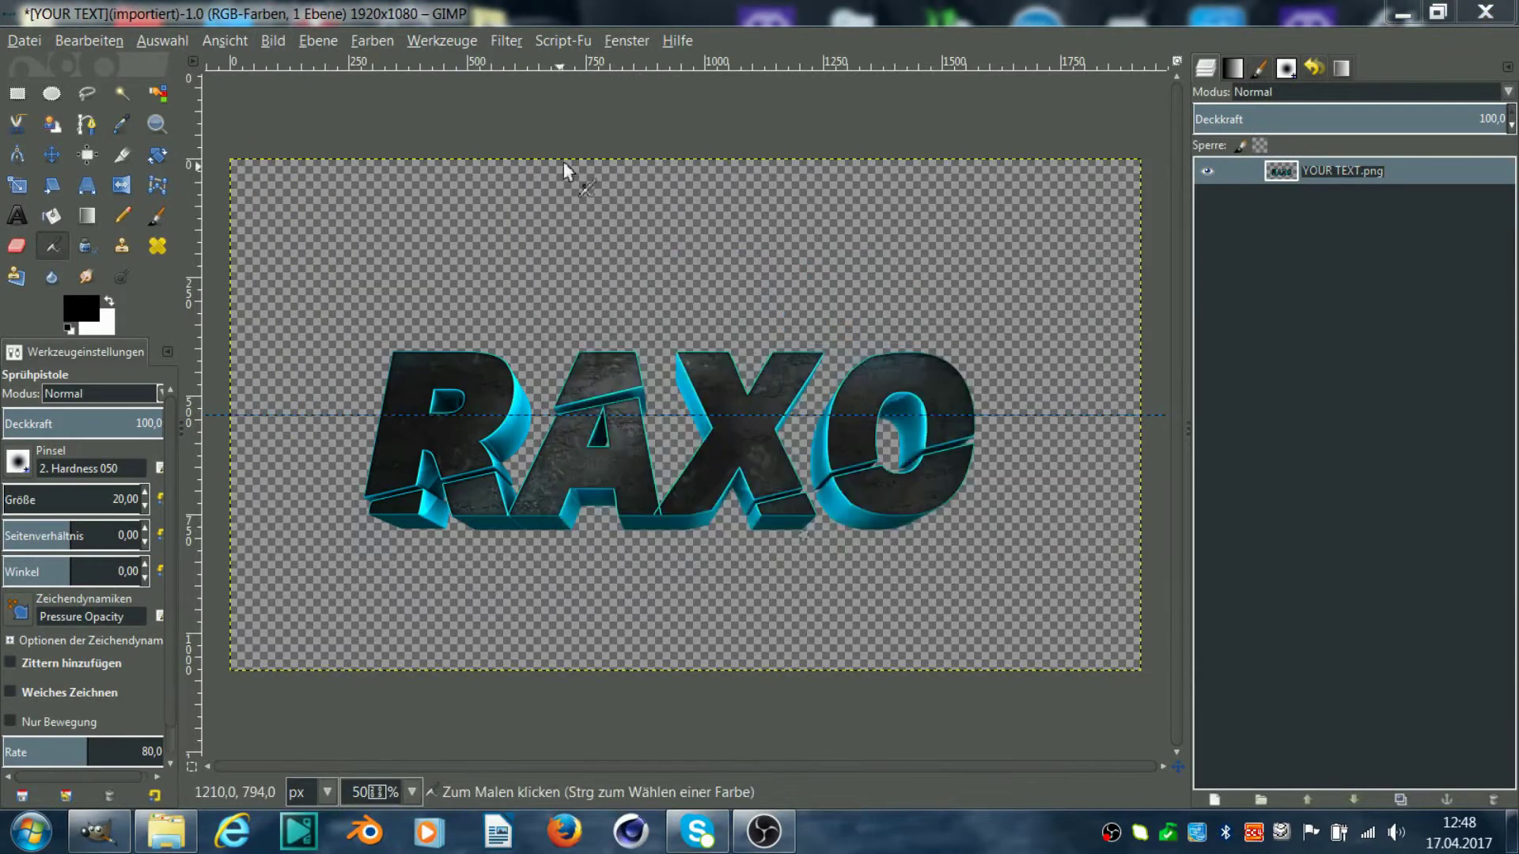
- Add a vertical guide at 50% through the canvas centre
{"action": "left_click", "coordinate": [506, 40]}
{"action": "left_click", "coordinate": [655, 620]}
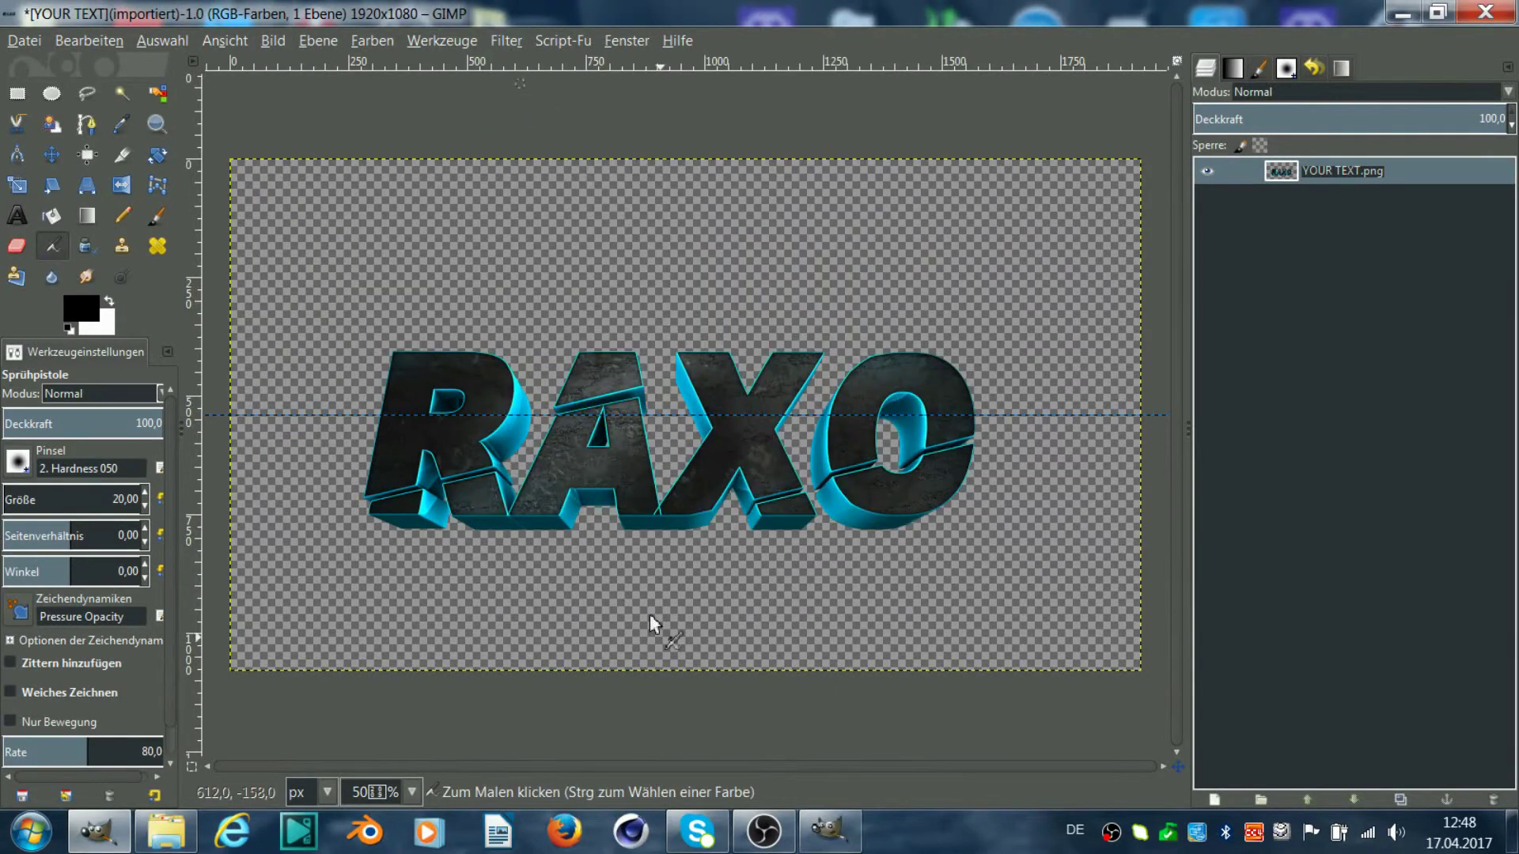
{"action": "left_click", "coordinate": [803, 818]}
{"action": "left_click", "coordinate": [748, 400]}
{"action": "left_click", "coordinate": [748, 418]}
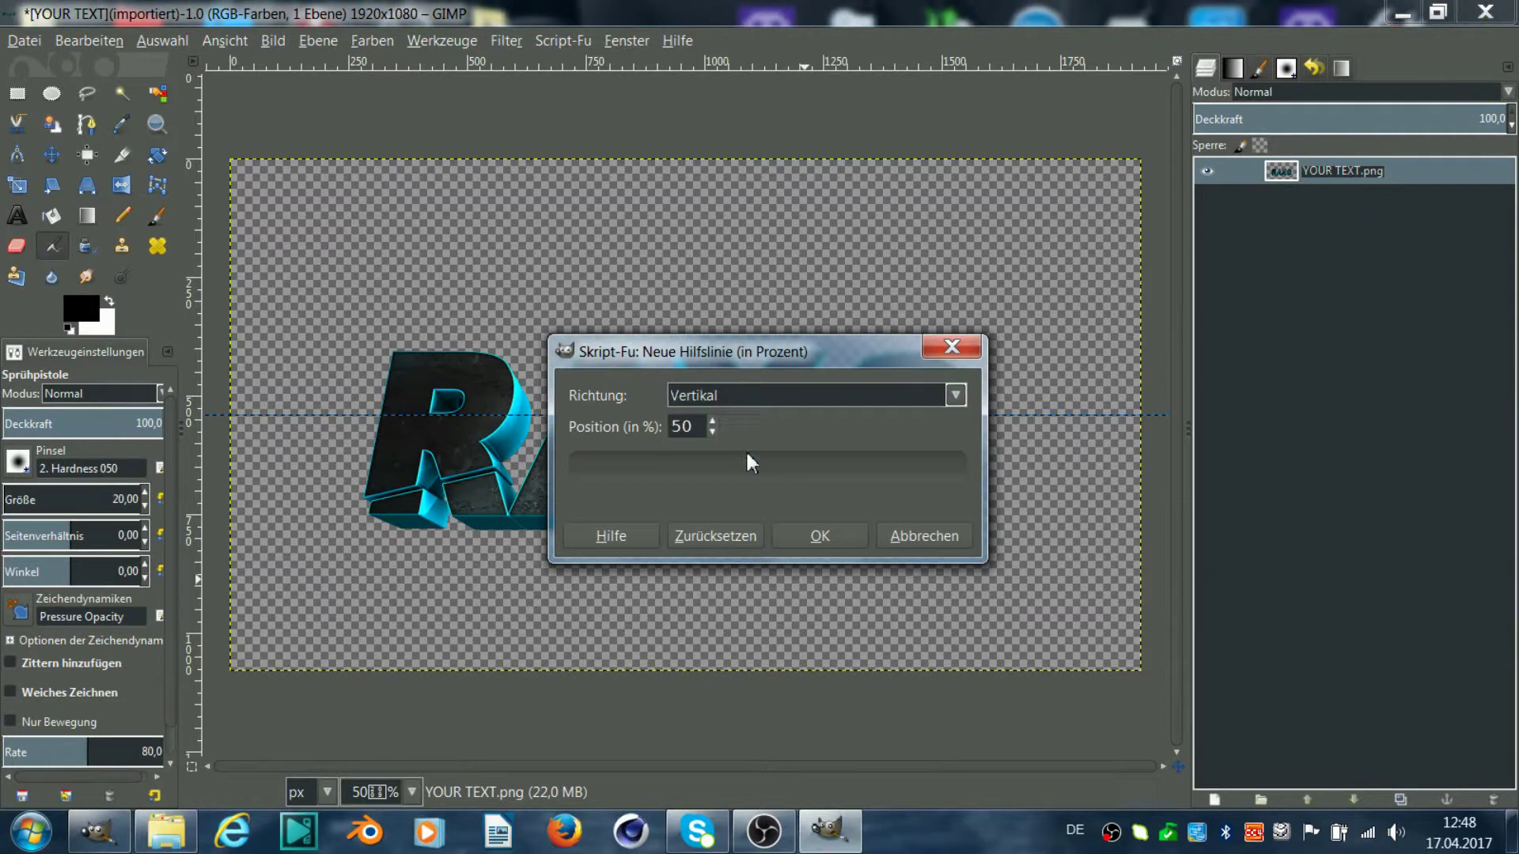
{"action": "left_click", "coordinate": [812, 540]}
- Rename the RAXO layer to YOUR TEXT
{"action": "double_click", "coordinate": [1339, 172]}
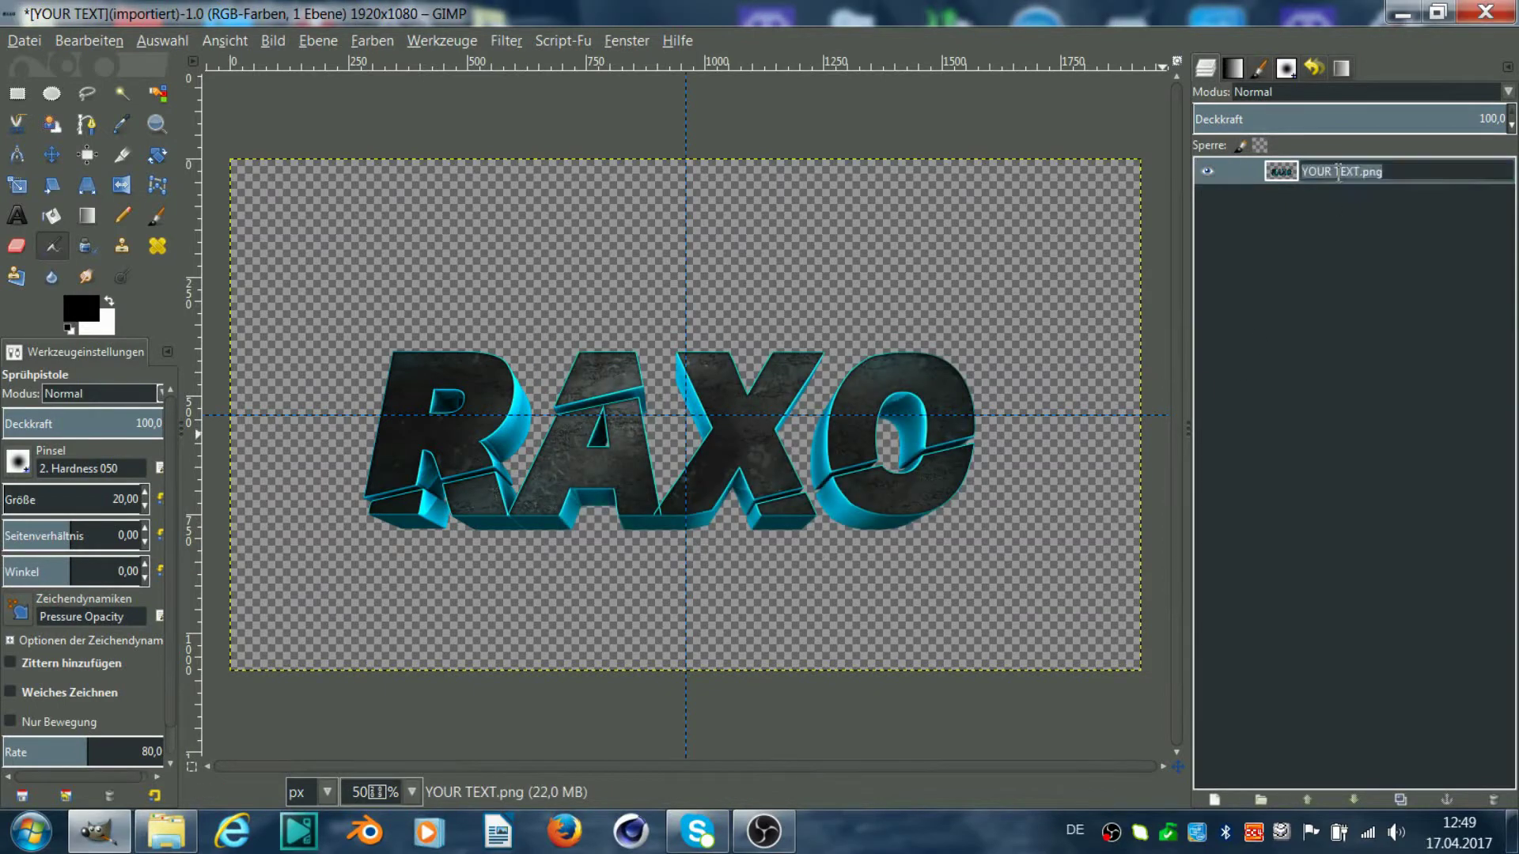
{"action": "key", "text": "BackSpace"}
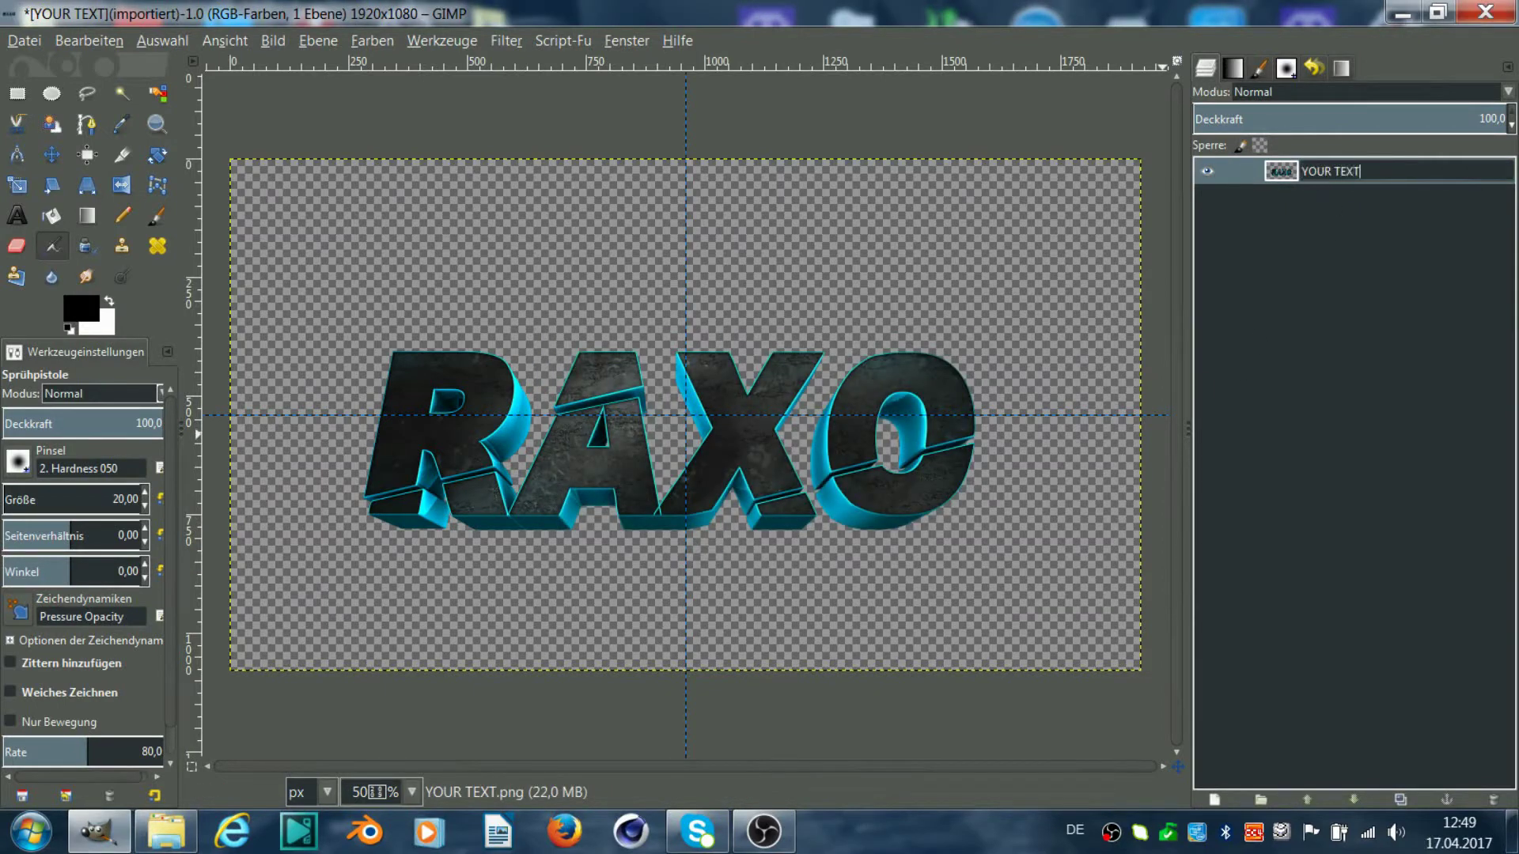
{"action": "key", "text": "Return"}
- Duplicate the YOUR TEXT layer and place the copy beneath the original
{"action": "right_click", "coordinate": [1337, 178]}
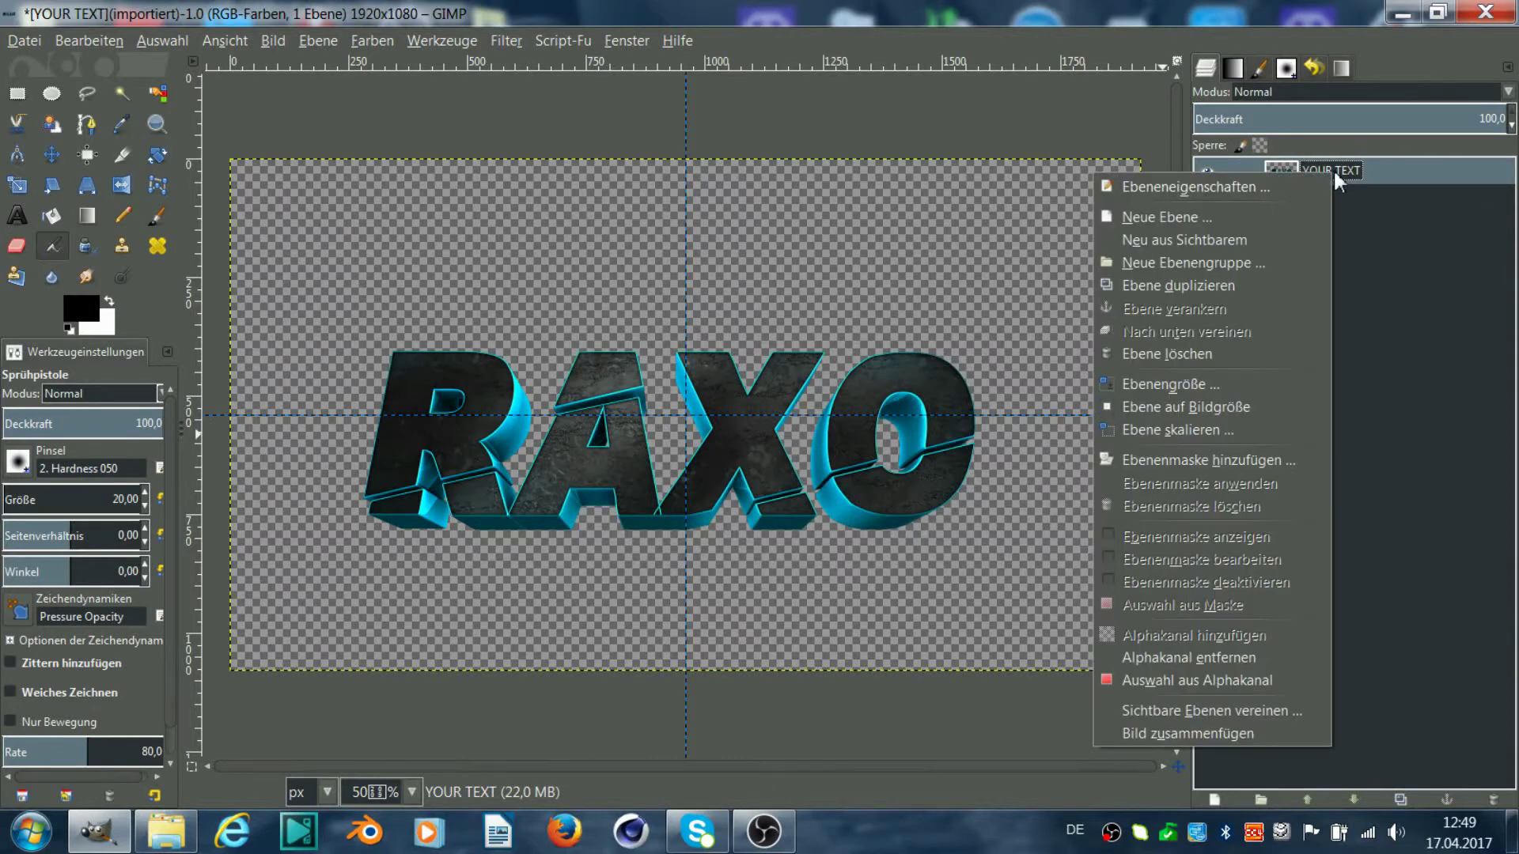
{"action": "left_click", "coordinate": [1147, 277]}
{"action": "left_click_drag", "start_coordinate": [1337, 210], "coordinate": [1326, 215]}
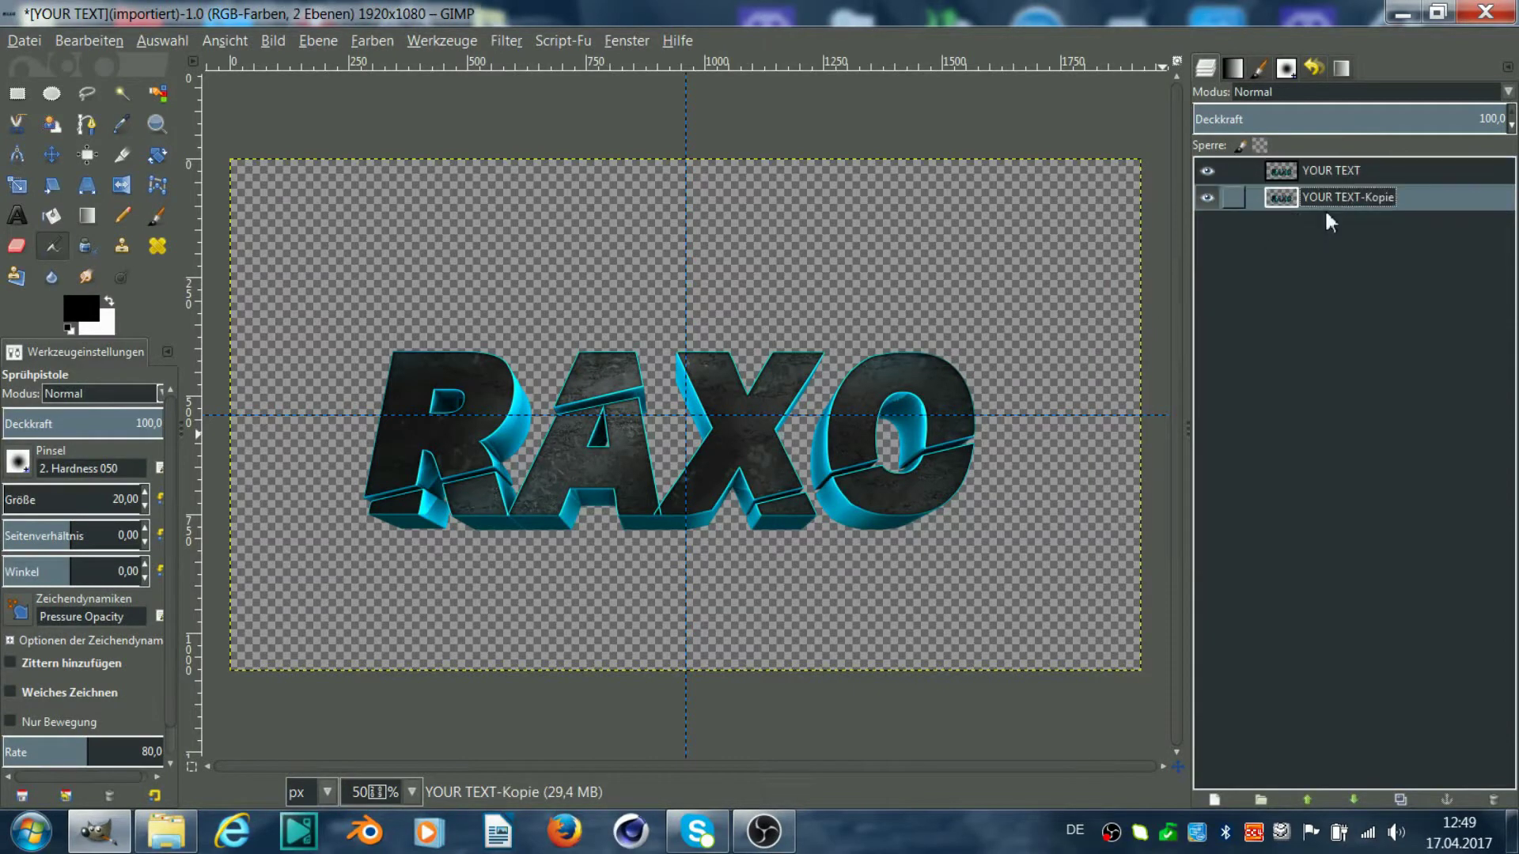
- Scale the copy up beyond the canvas and shift it down and to the left
{"action": "left_click", "coordinate": [17, 184]}
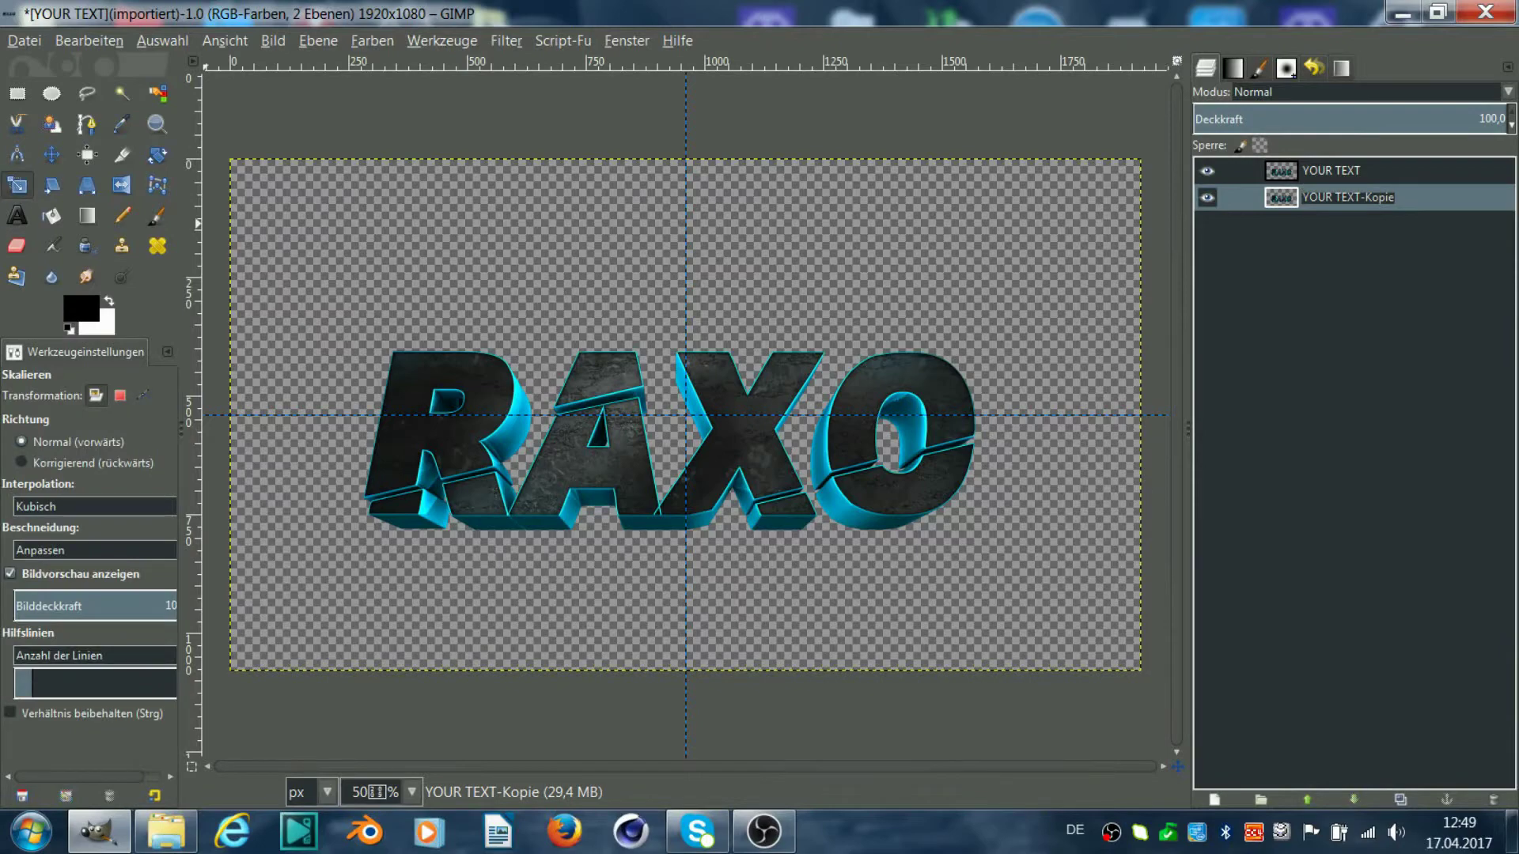
{"action": "left_click", "coordinate": [577, 441]}
{"action": "left_click_drag", "start_coordinate": [985, 384], "coordinate": [1029, 312]}
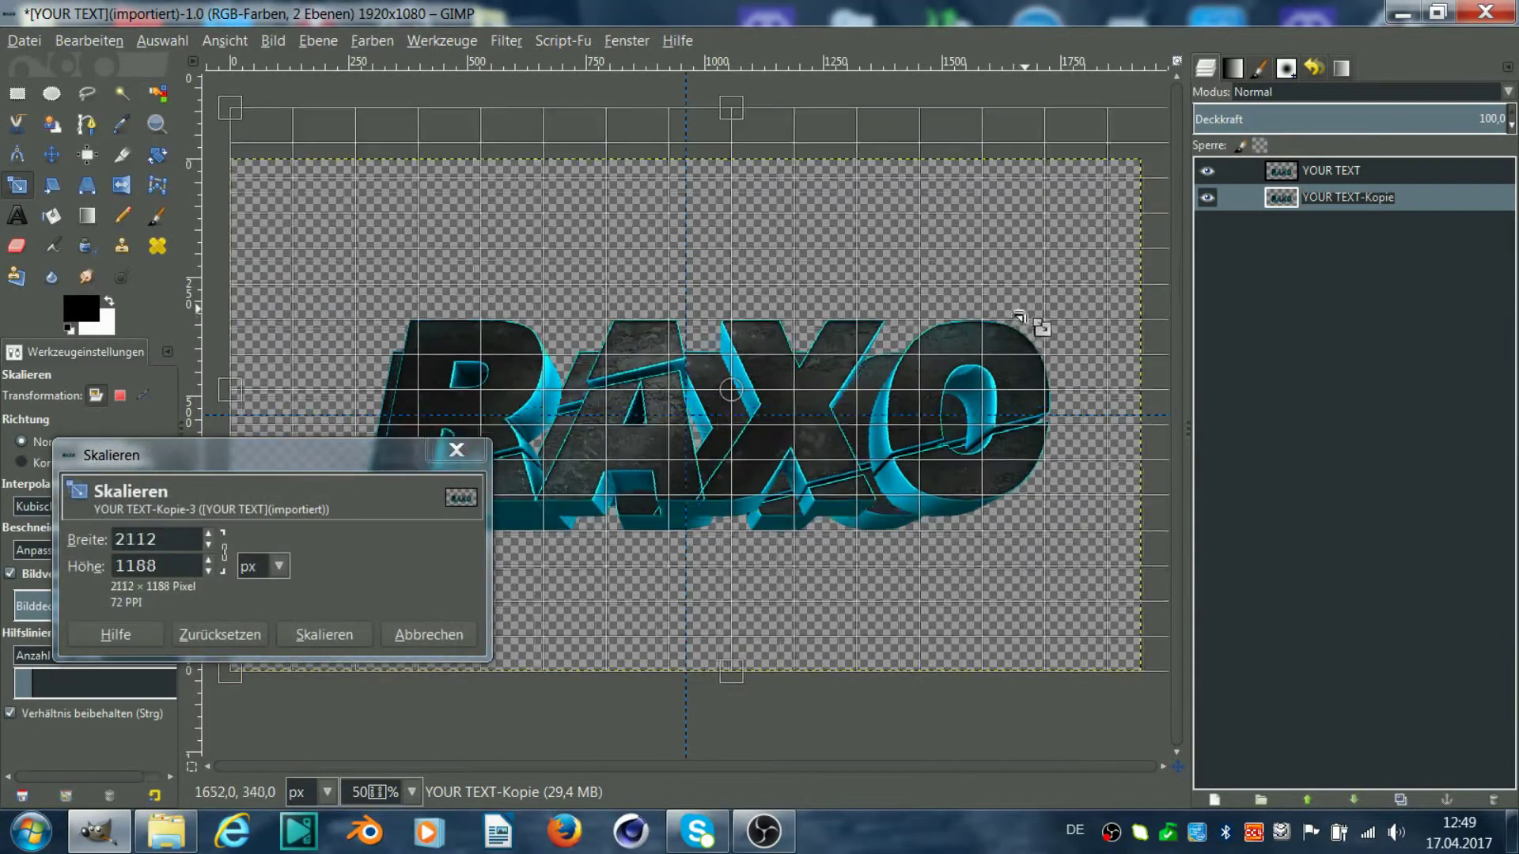
{"action": "left_click", "coordinate": [304, 634]}
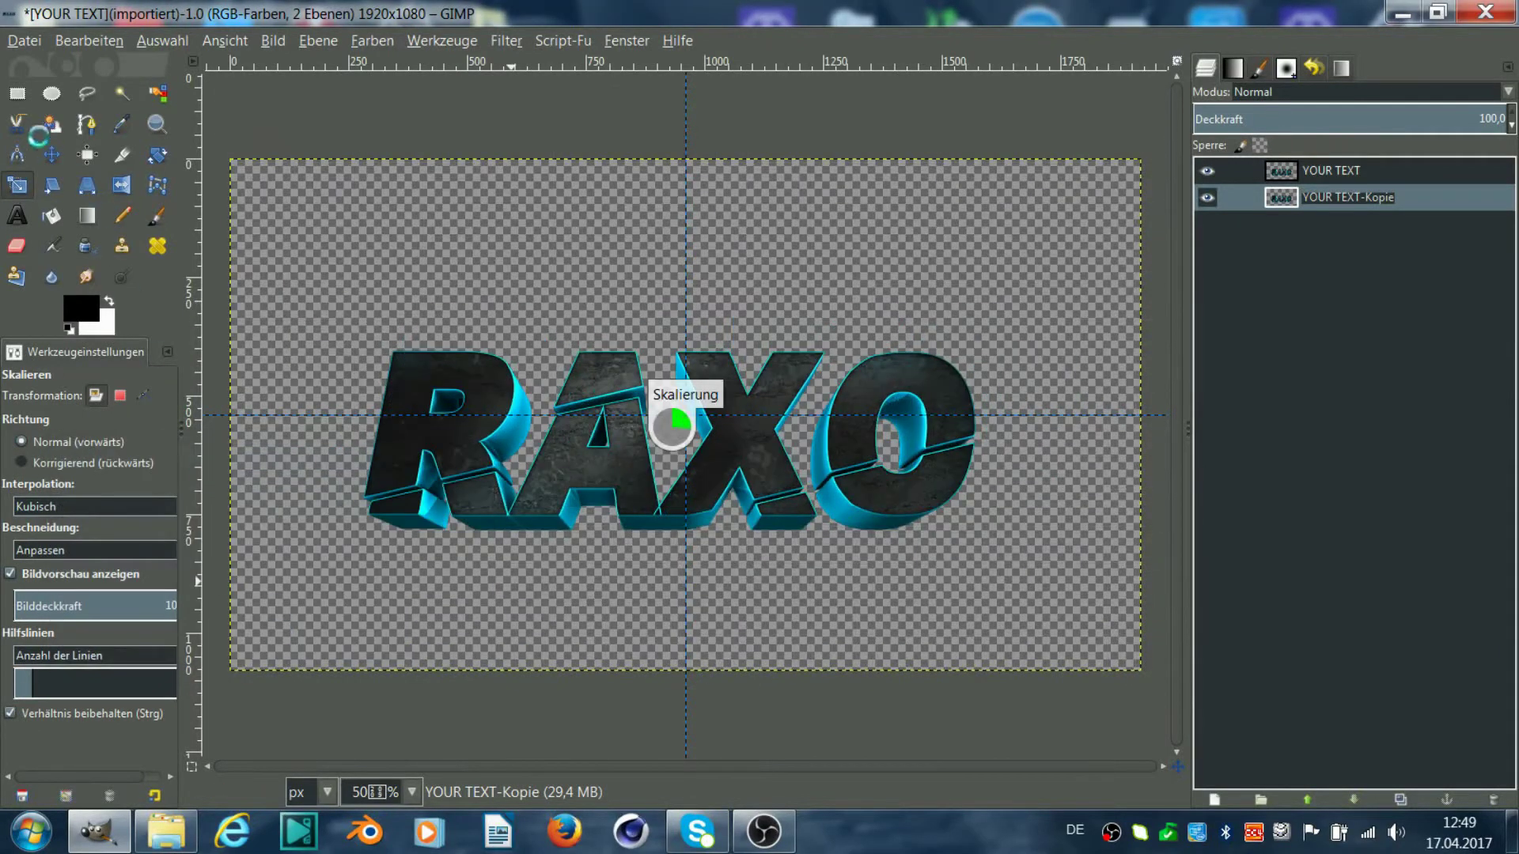
{"action": "key", "text": "m"}
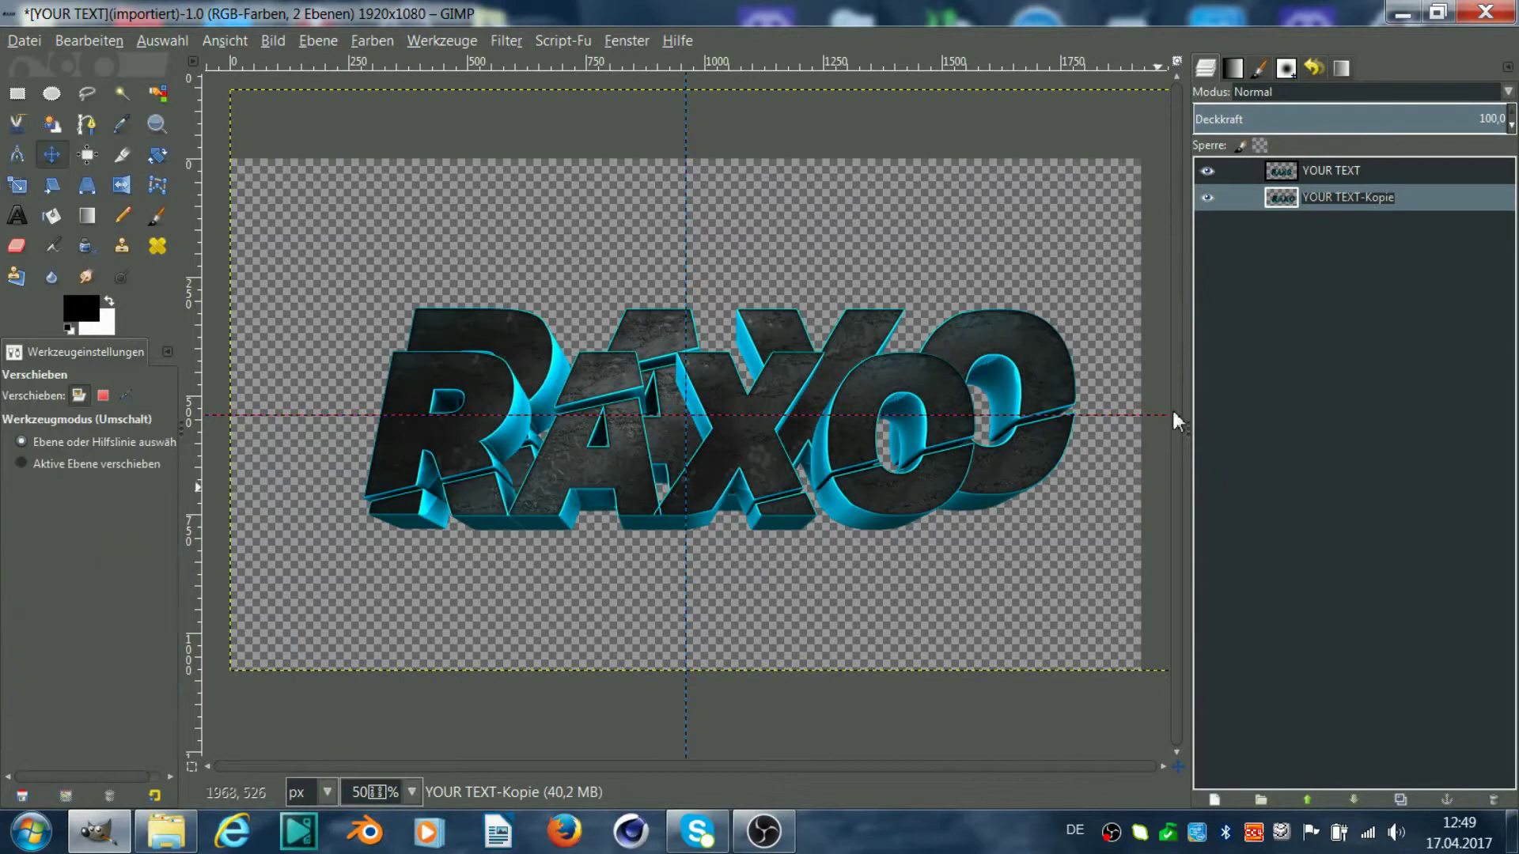
{"action": "left_click_drag", "start_coordinate": [1062, 380], "coordinate": [1000, 413]}
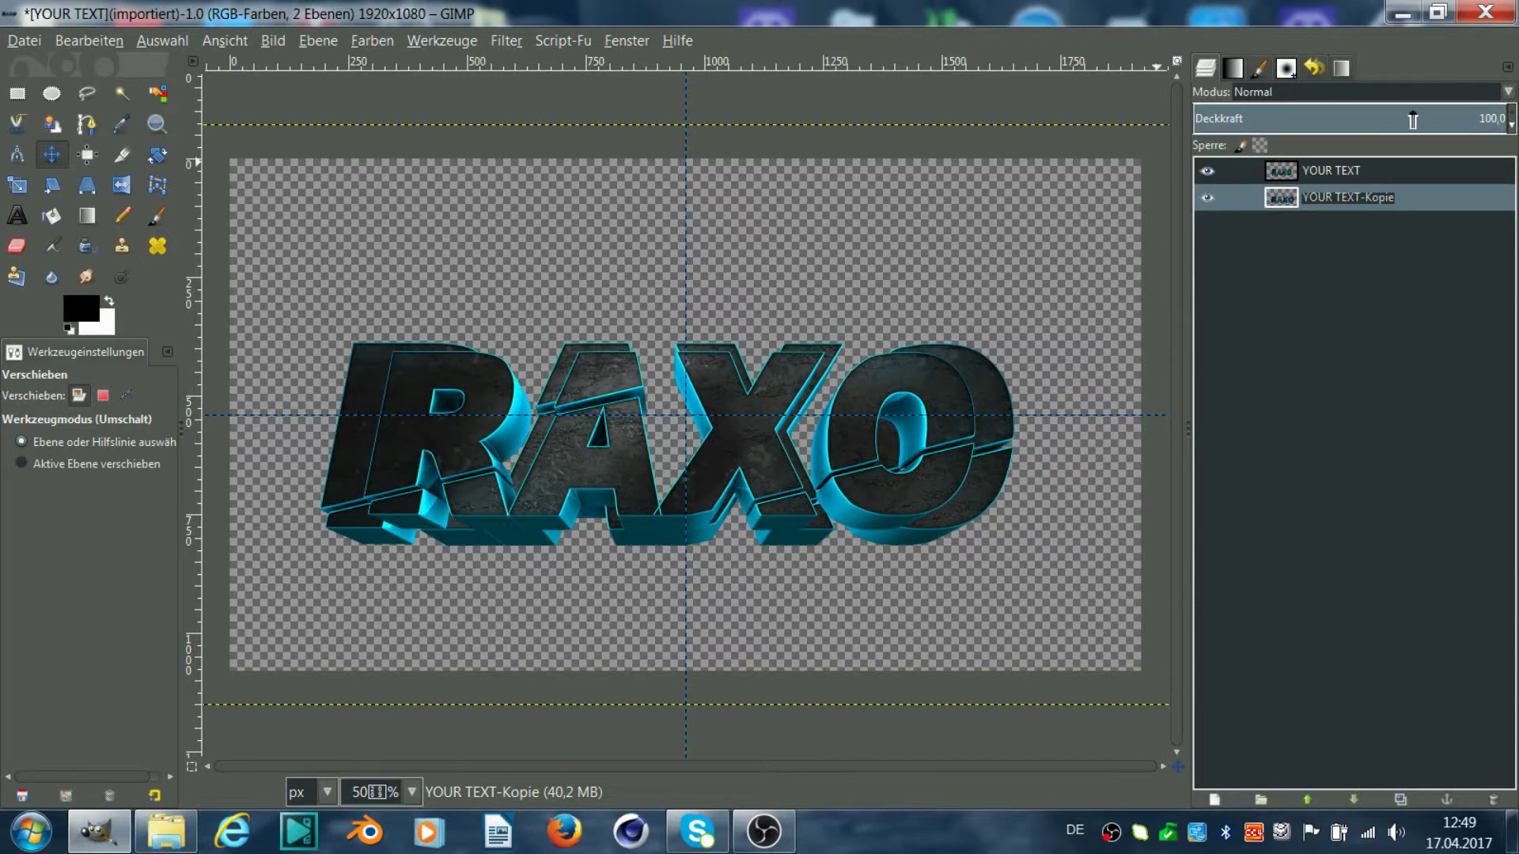
{"action": "type", "text": "50"}
- Set the copy to 50% opacity and motion-blur it with length 20, angle 10
{"action": "key", "text": "Return"}
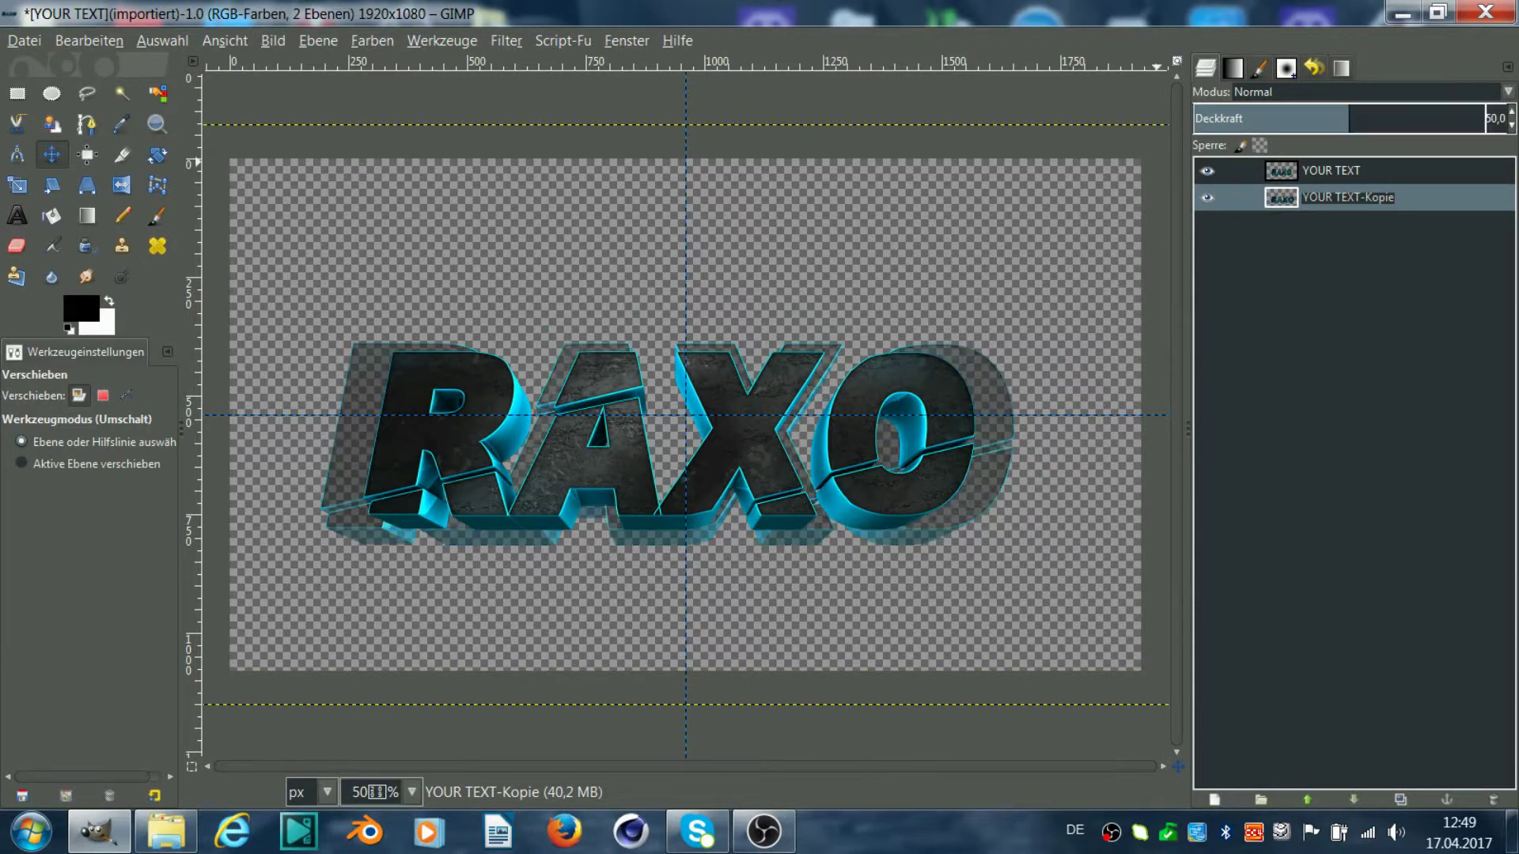
{"action": "left_click", "coordinate": [506, 40]}
{"action": "mouse_move", "coordinate": [560, 166]}
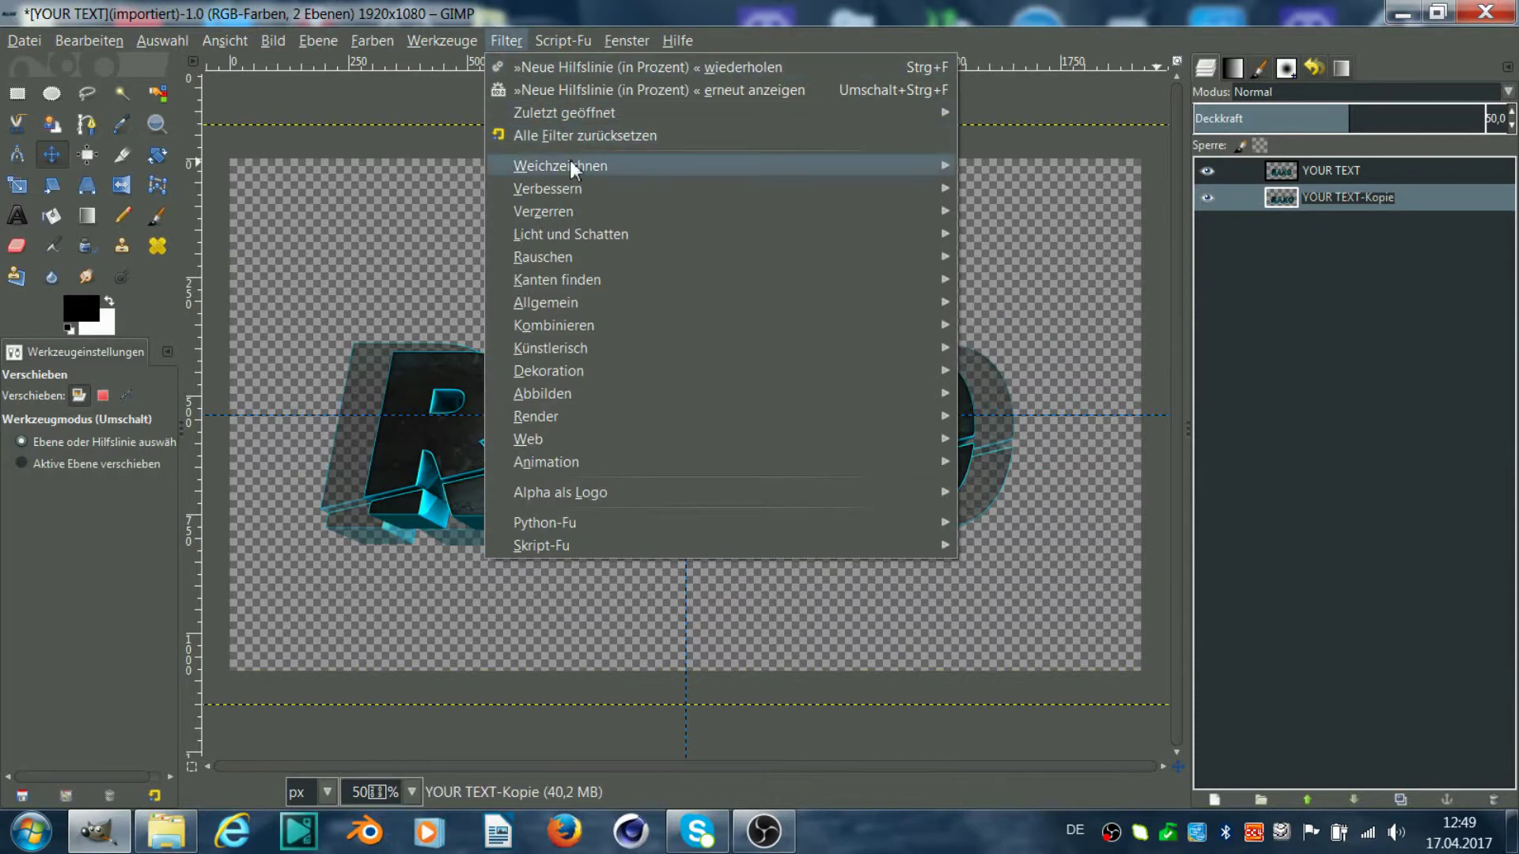
{"action": "left_click", "coordinate": [1048, 168]}
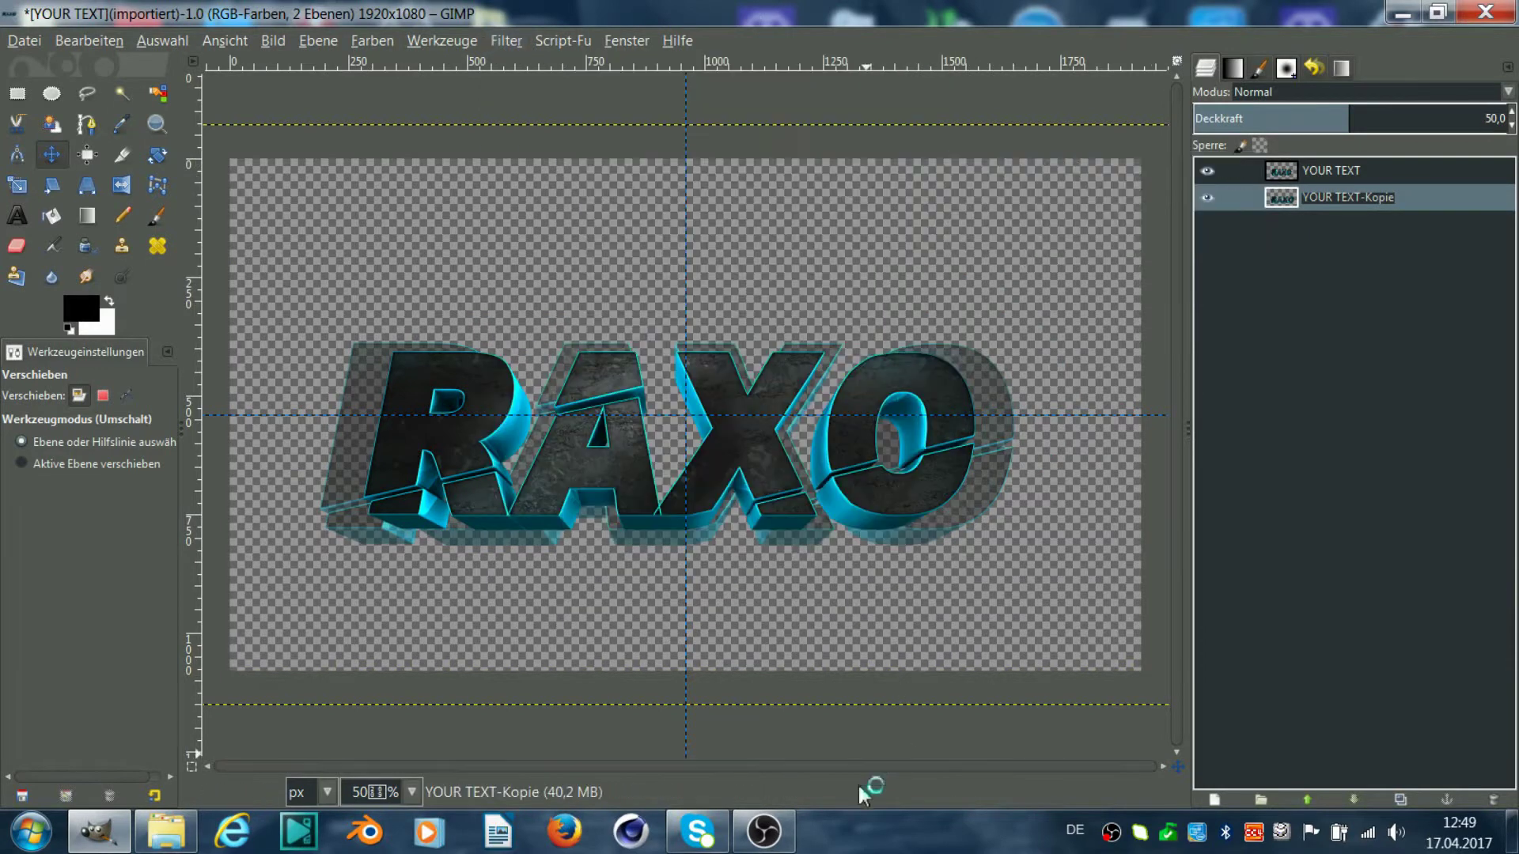
{"action": "left_click", "coordinate": [890, 636]}
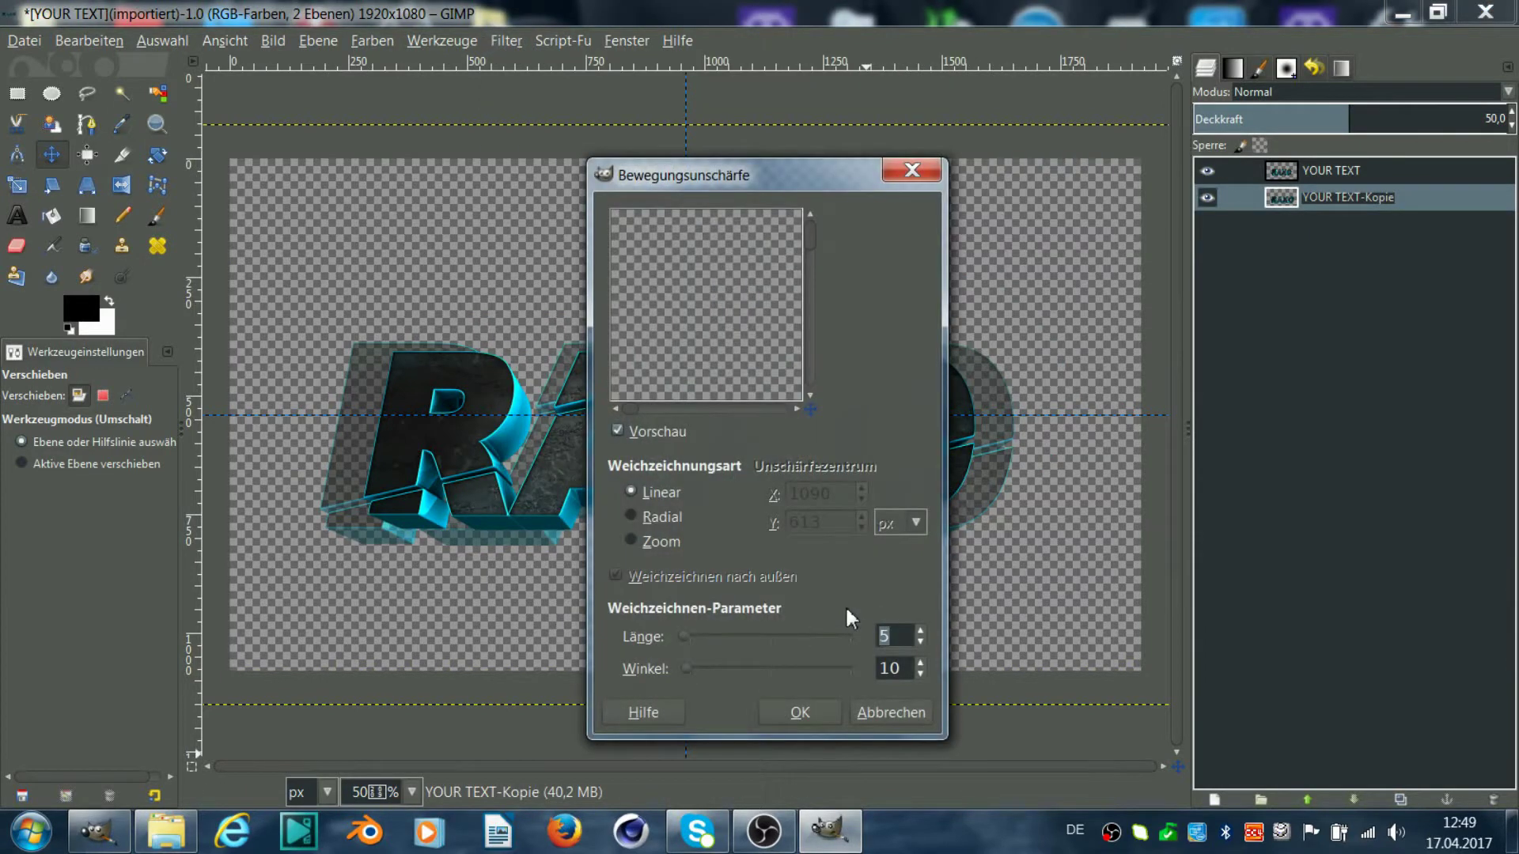
{"action": "left_click", "coordinate": [800, 712]}
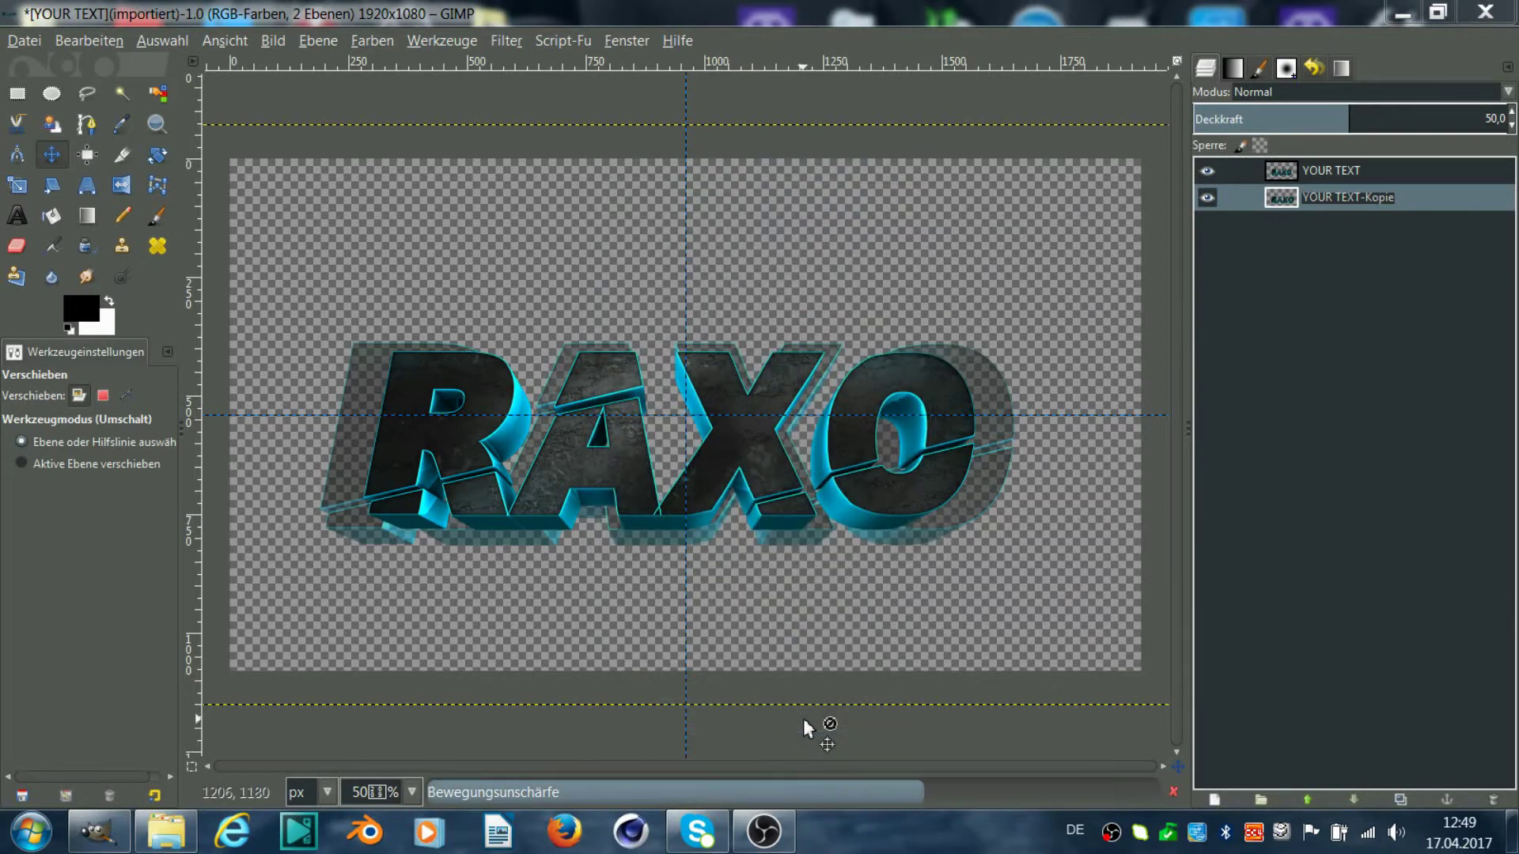
{"action": "left_click", "coordinate": [1281, 170]}
{"action": "right_click", "coordinate": [1287, 173]}
- Duplicate YOUR TEXT and set the copy to Soft Light (Weiche Kanten) at 70% opacity
{"action": "left_click", "coordinate": [1194, 292]}
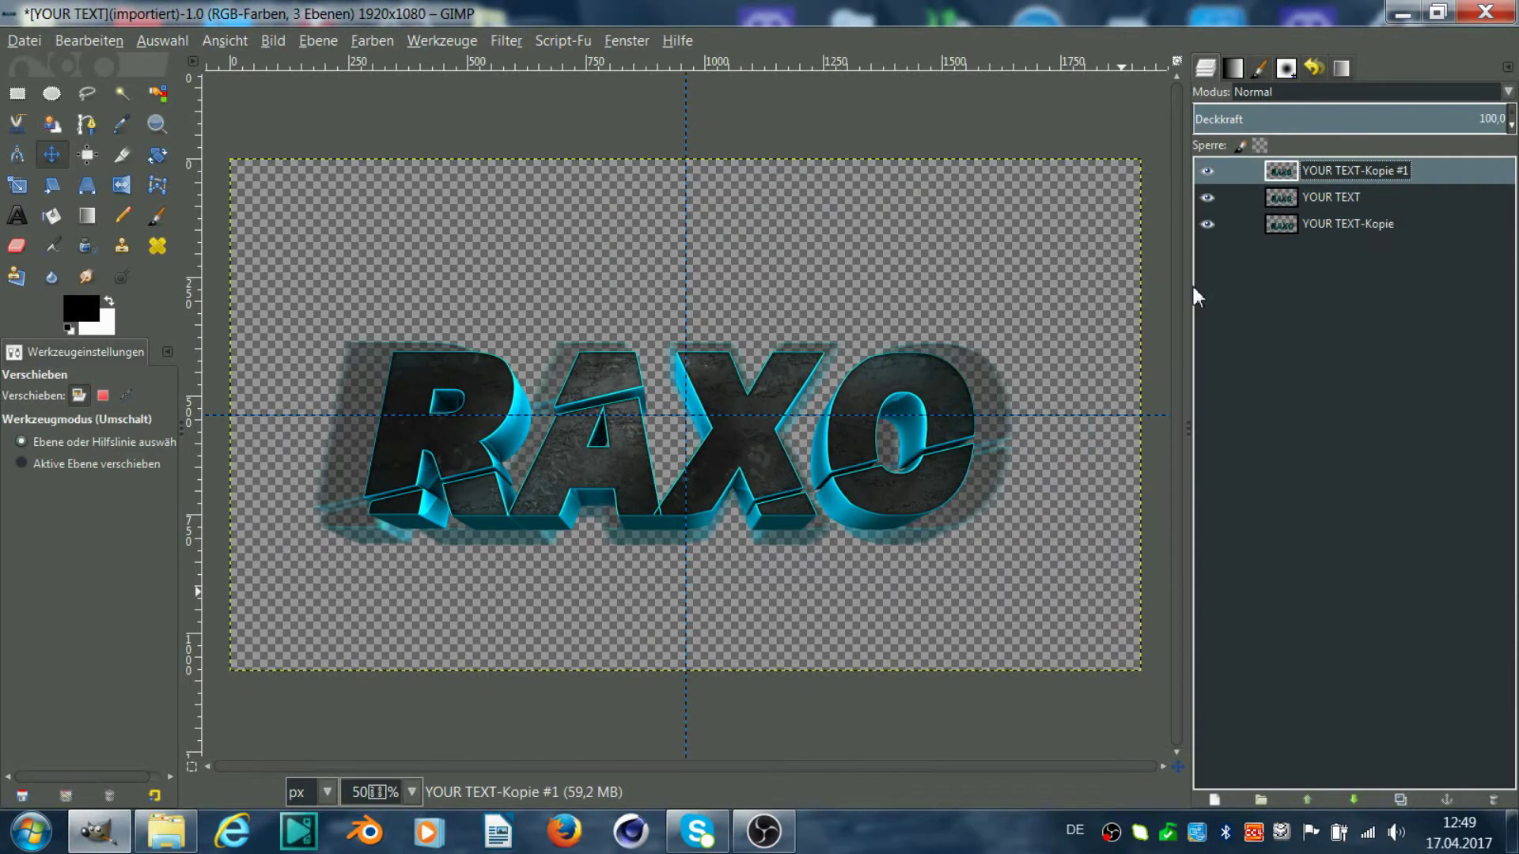
{"action": "left_click", "coordinate": [1282, 94]}
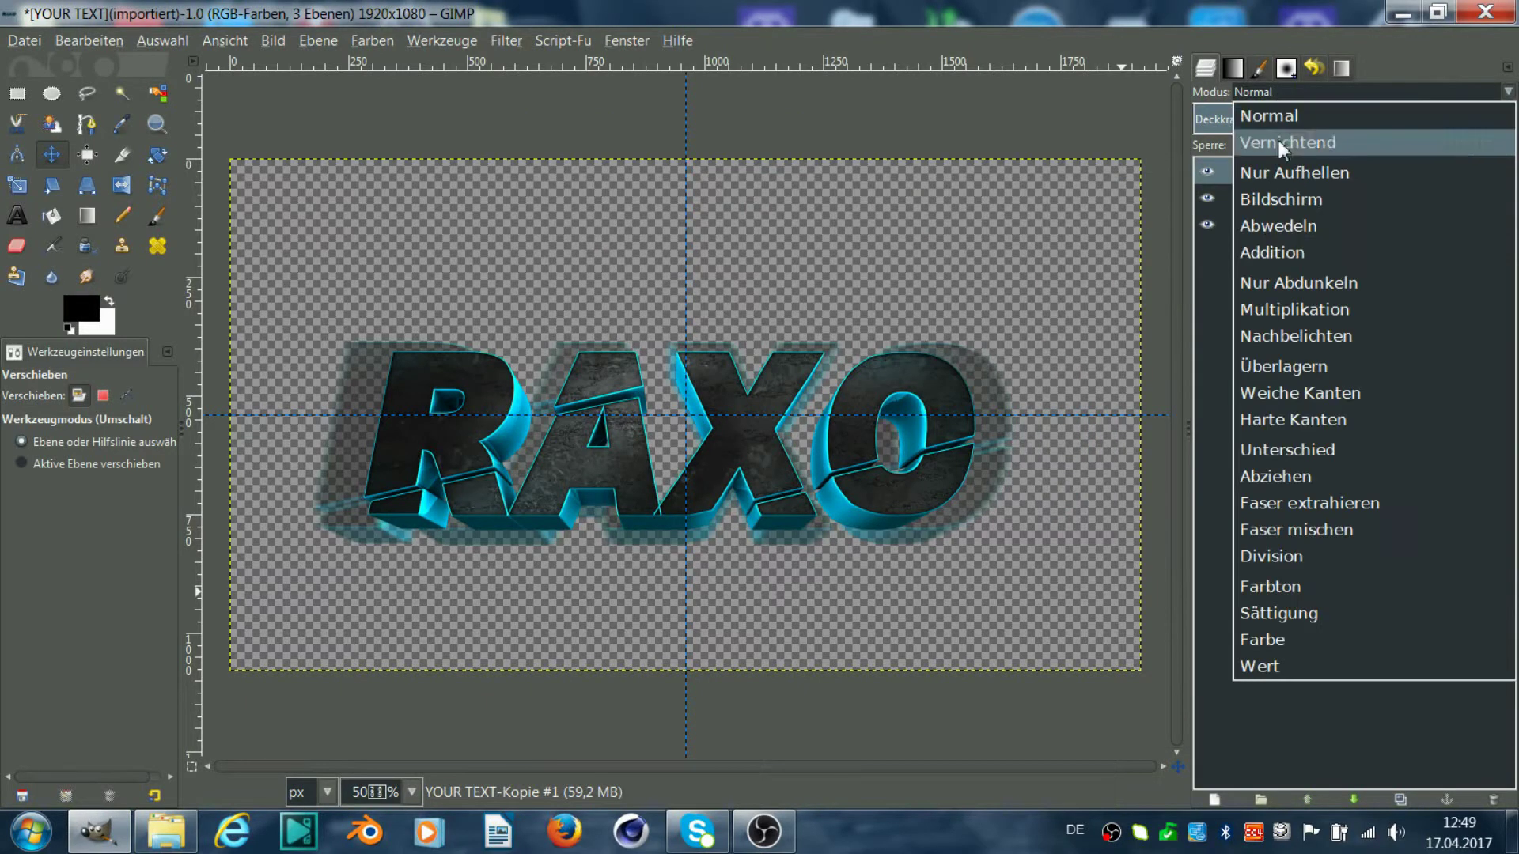
{"action": "left_click", "coordinate": [1298, 393]}
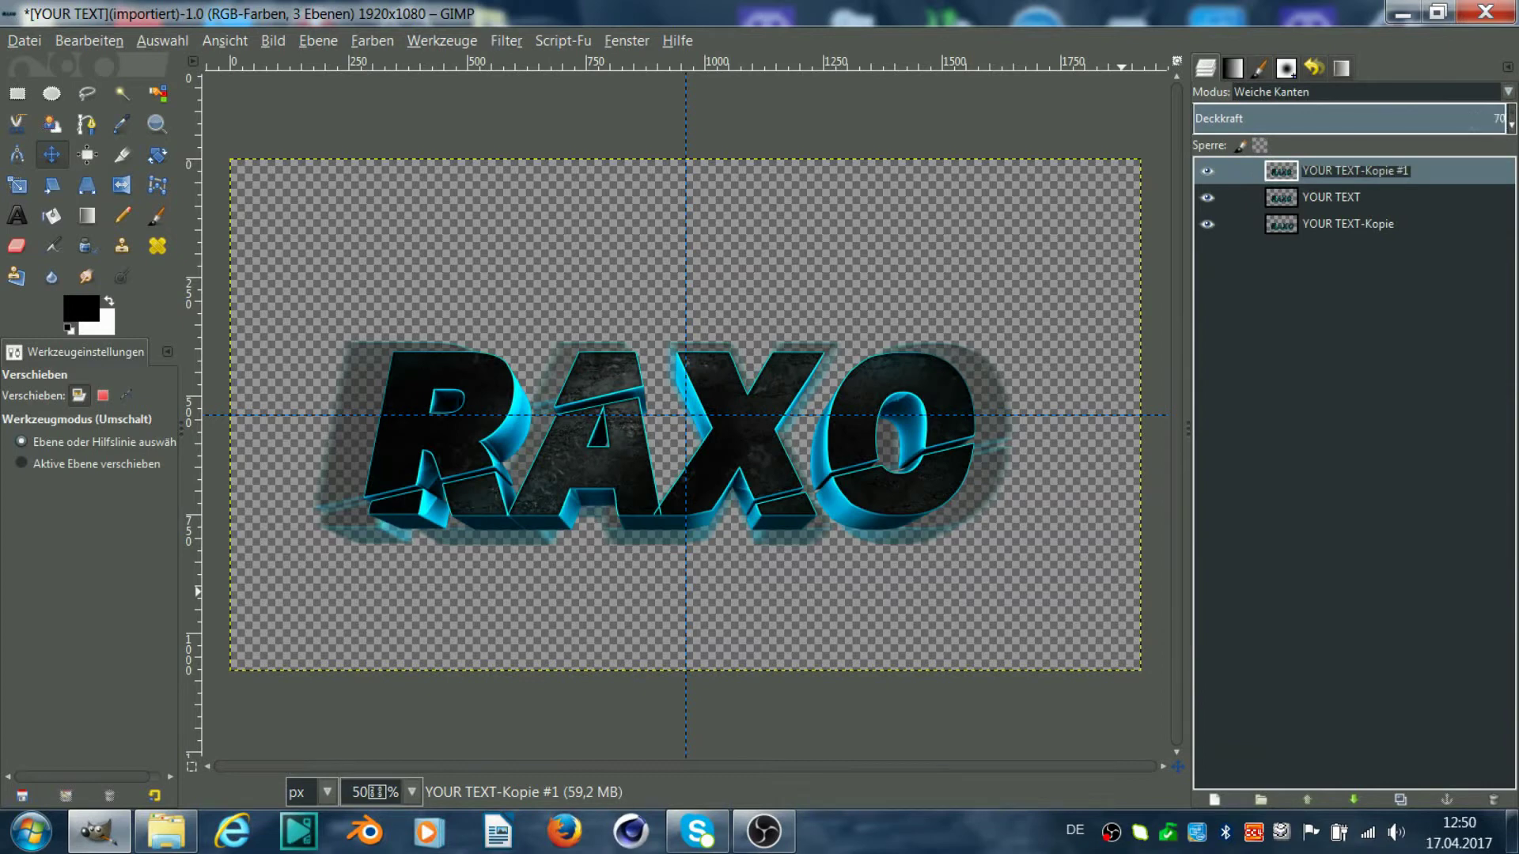
{"action": "key", "text": "Return"}
- Add another YOUR TEXT copy at the top of the stack in Overlay (Überlagern) at 50% opacity
{"action": "left_click", "coordinate": [1323, 206]}
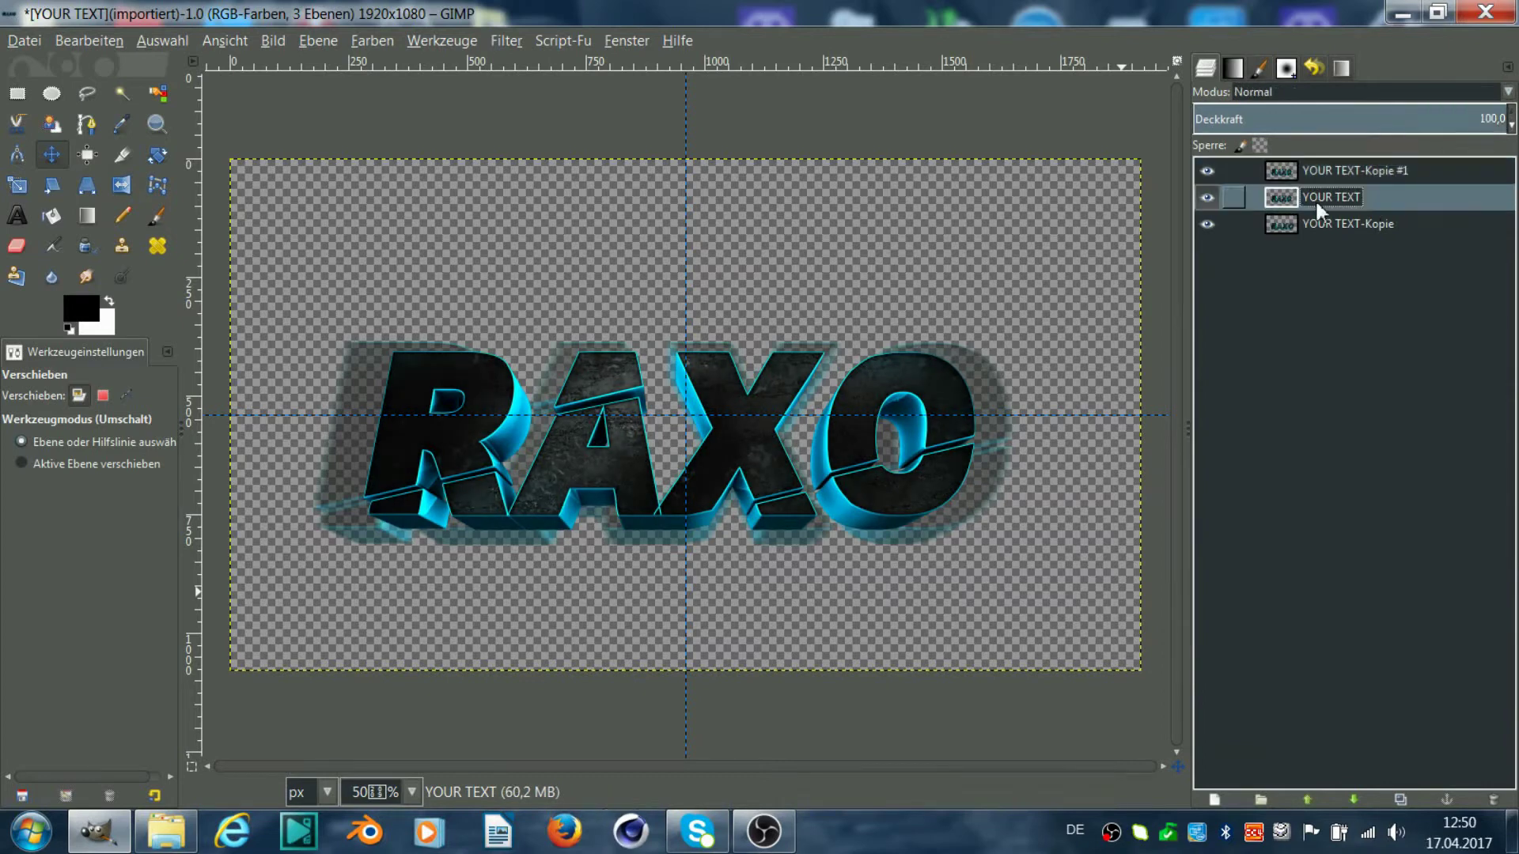
{"action": "right_click", "coordinate": [1323, 206]}
{"action": "left_click", "coordinate": [1142, 318]}
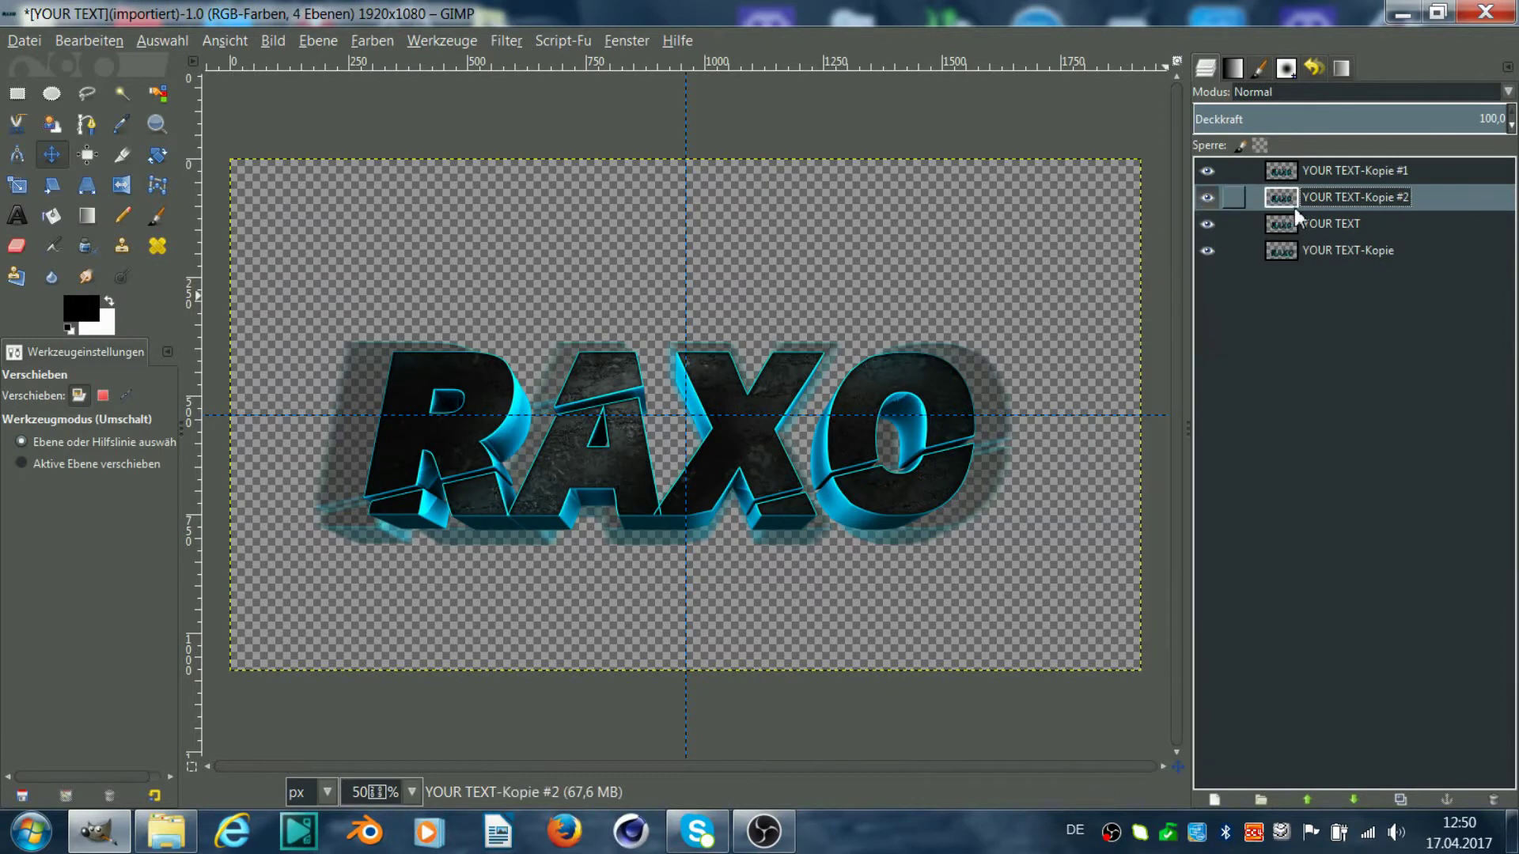
{"action": "left_click_drag", "start_coordinate": [1286, 197], "coordinate": [1317, 167]}
{"action": "left_click", "coordinate": [1429, 95]}
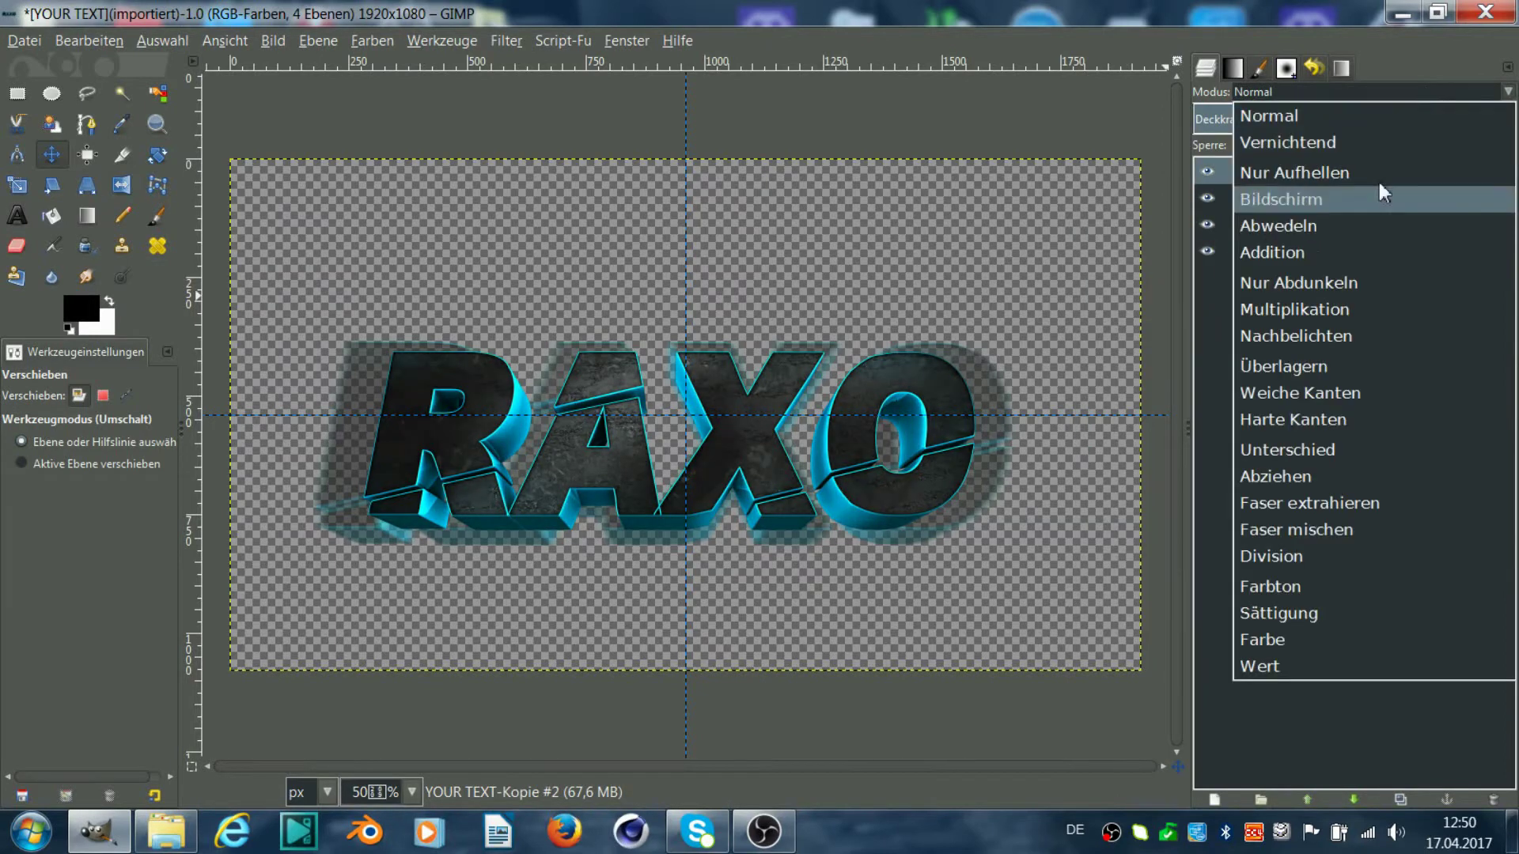
{"action": "left_click", "coordinate": [1282, 360]}
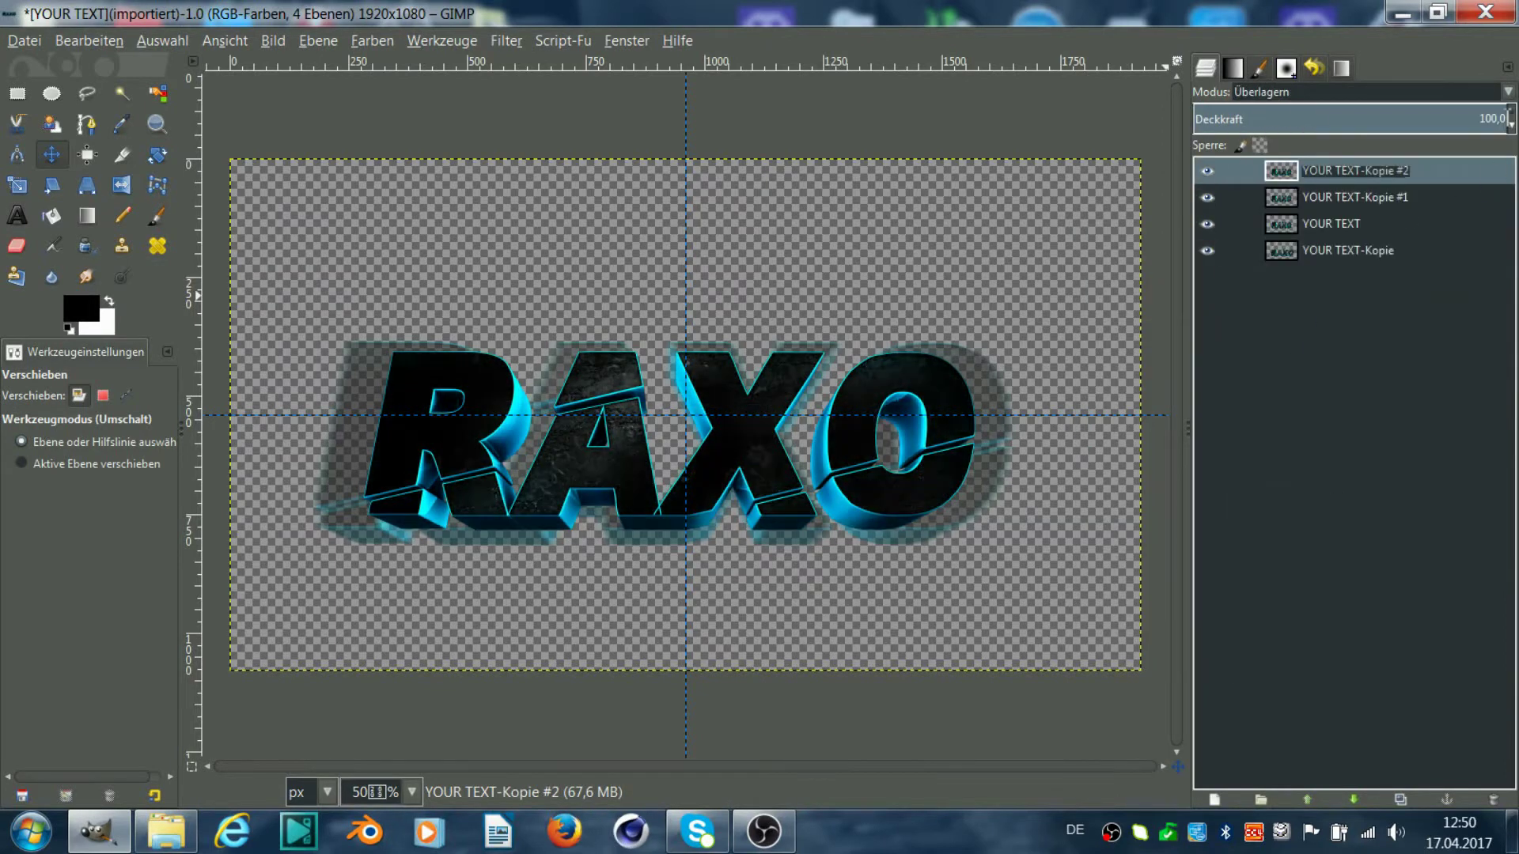
{"action": "type", "text": "0"}
{"action": "key", "text": "Return"}
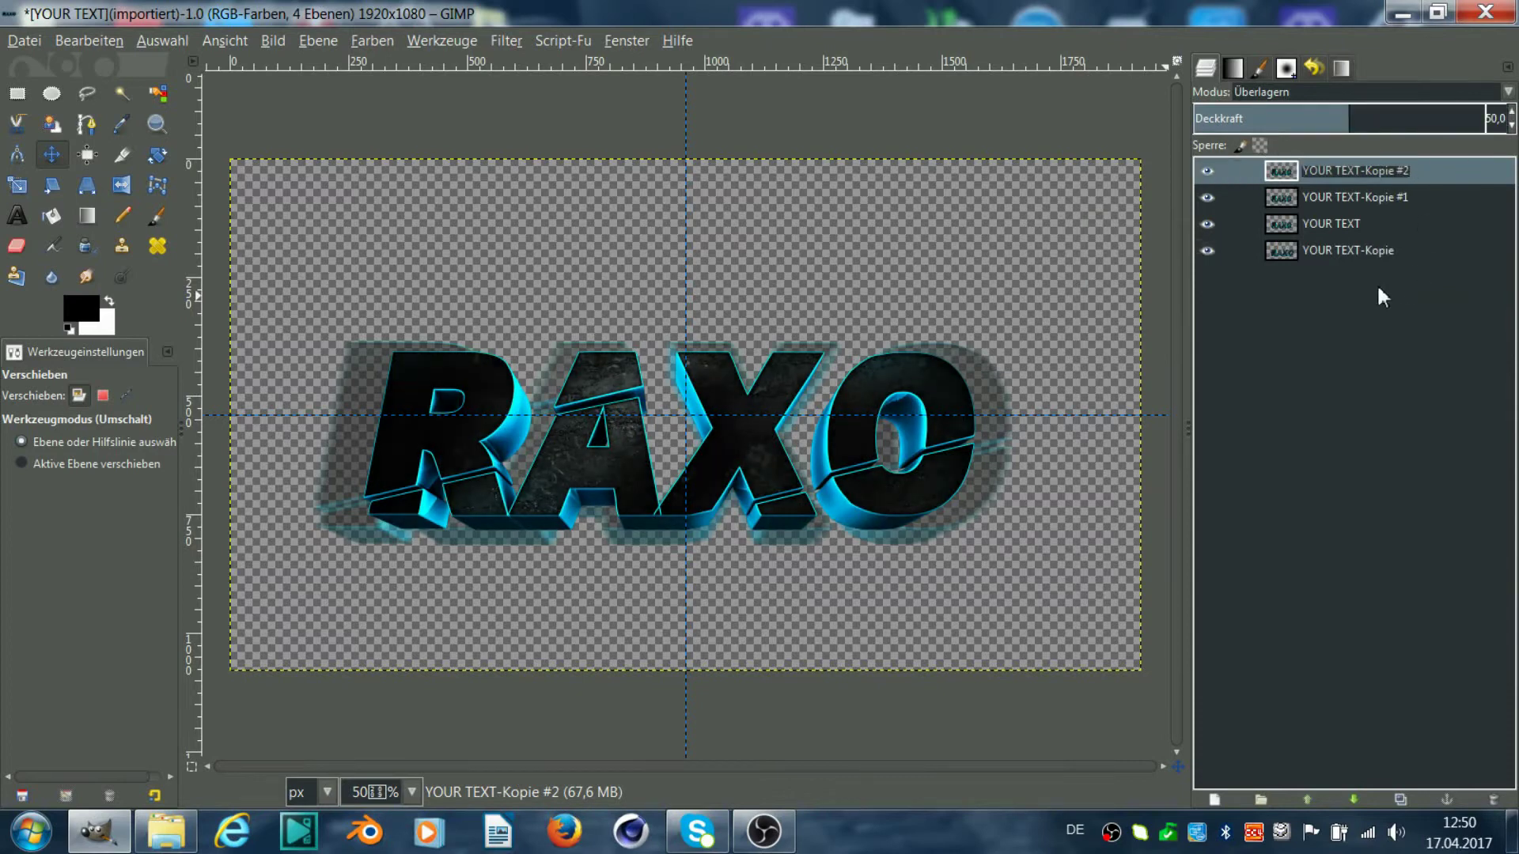
{"action": "left_click", "coordinate": [1361, 197]}
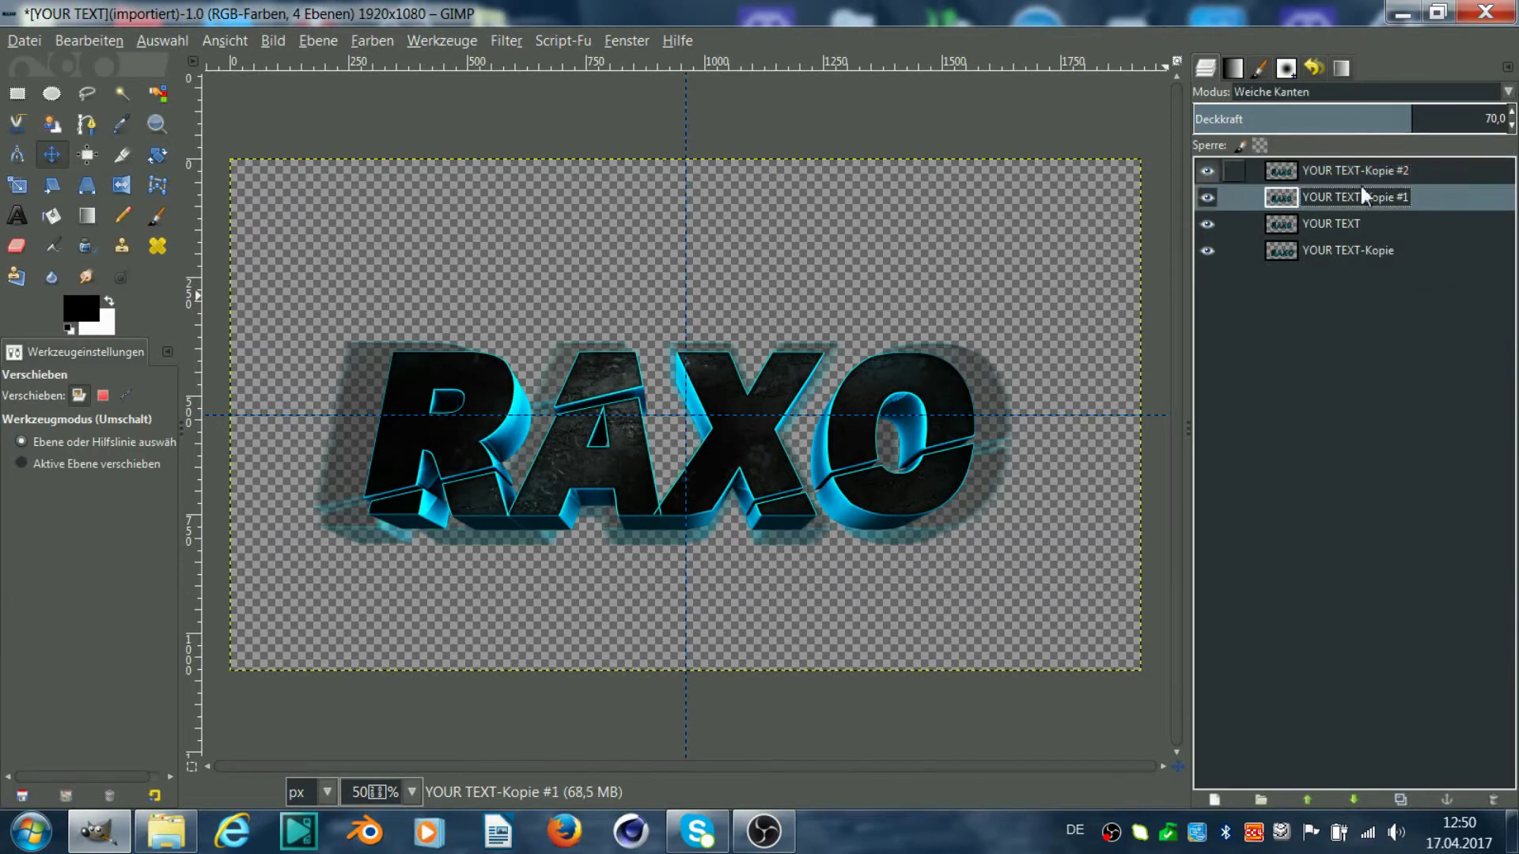
{"action": "left_click", "coordinate": [1331, 163]}
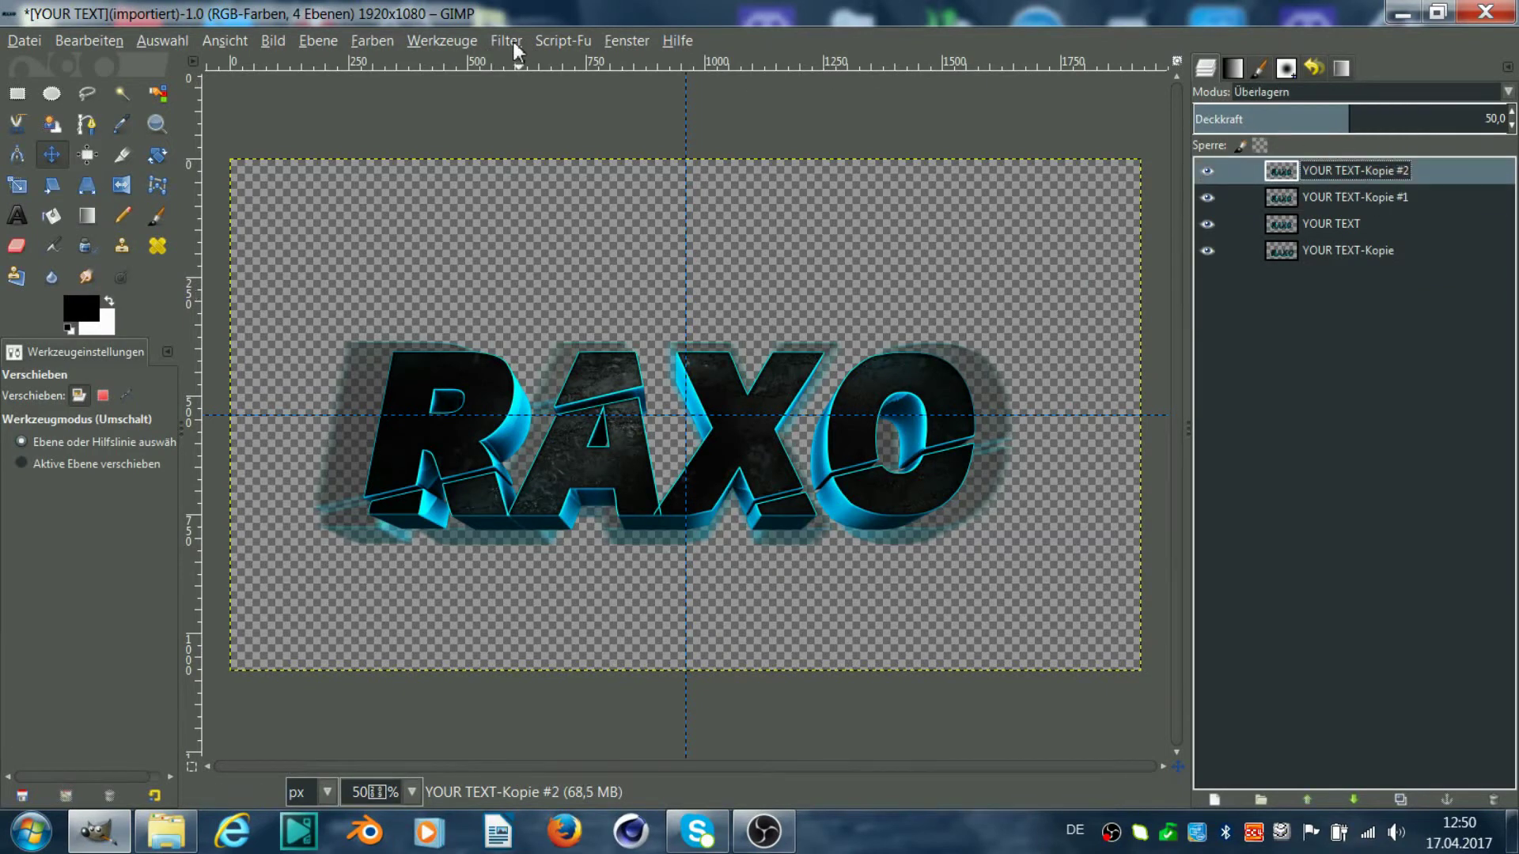
- Give the top copy a white Inner Glow of size 10 and blend the glow layer as Overlay
{"action": "left_click", "coordinate": [562, 40]}
{"action": "mouse_move", "coordinate": [595, 67]}
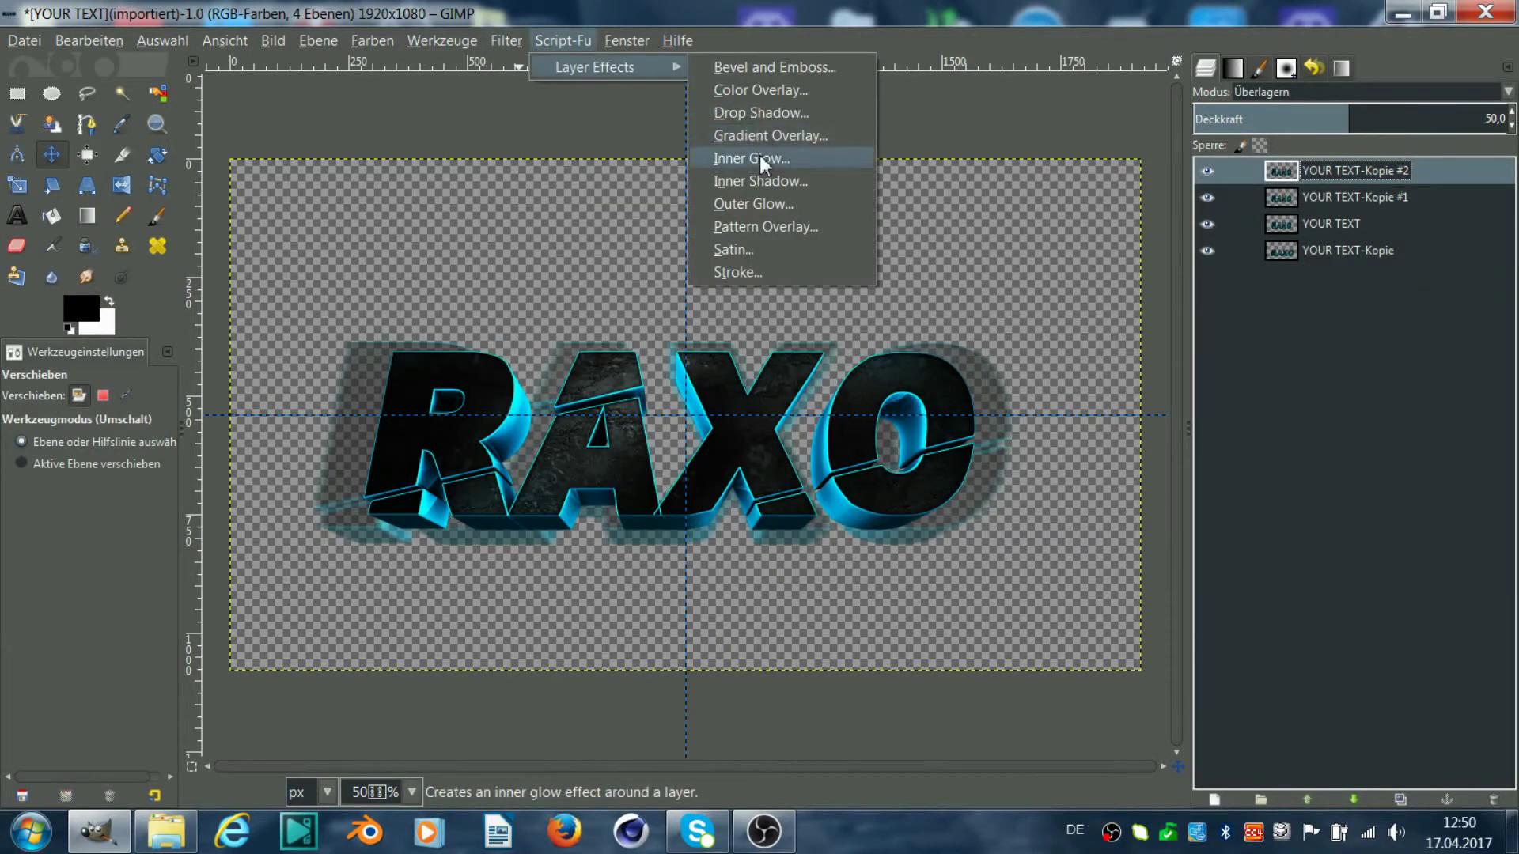
{"action": "left_click", "coordinate": [762, 161]}
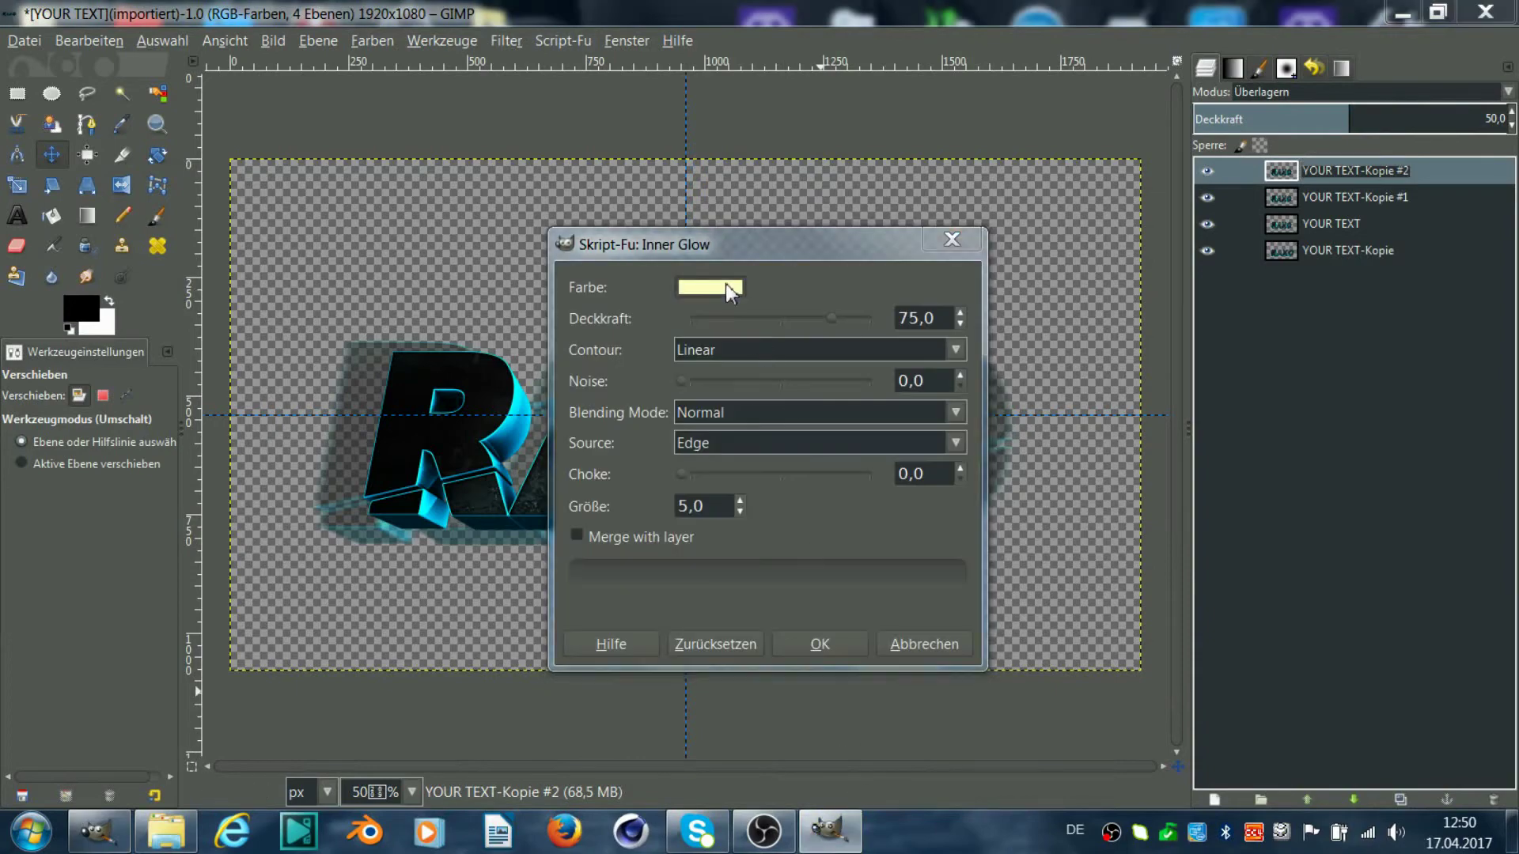
{"action": "left_click", "coordinate": [730, 293]}
{"action": "left_click", "coordinate": [587, 404]}
{"action": "left_click", "coordinate": [819, 619]}
{"action": "type", "text": "10"}
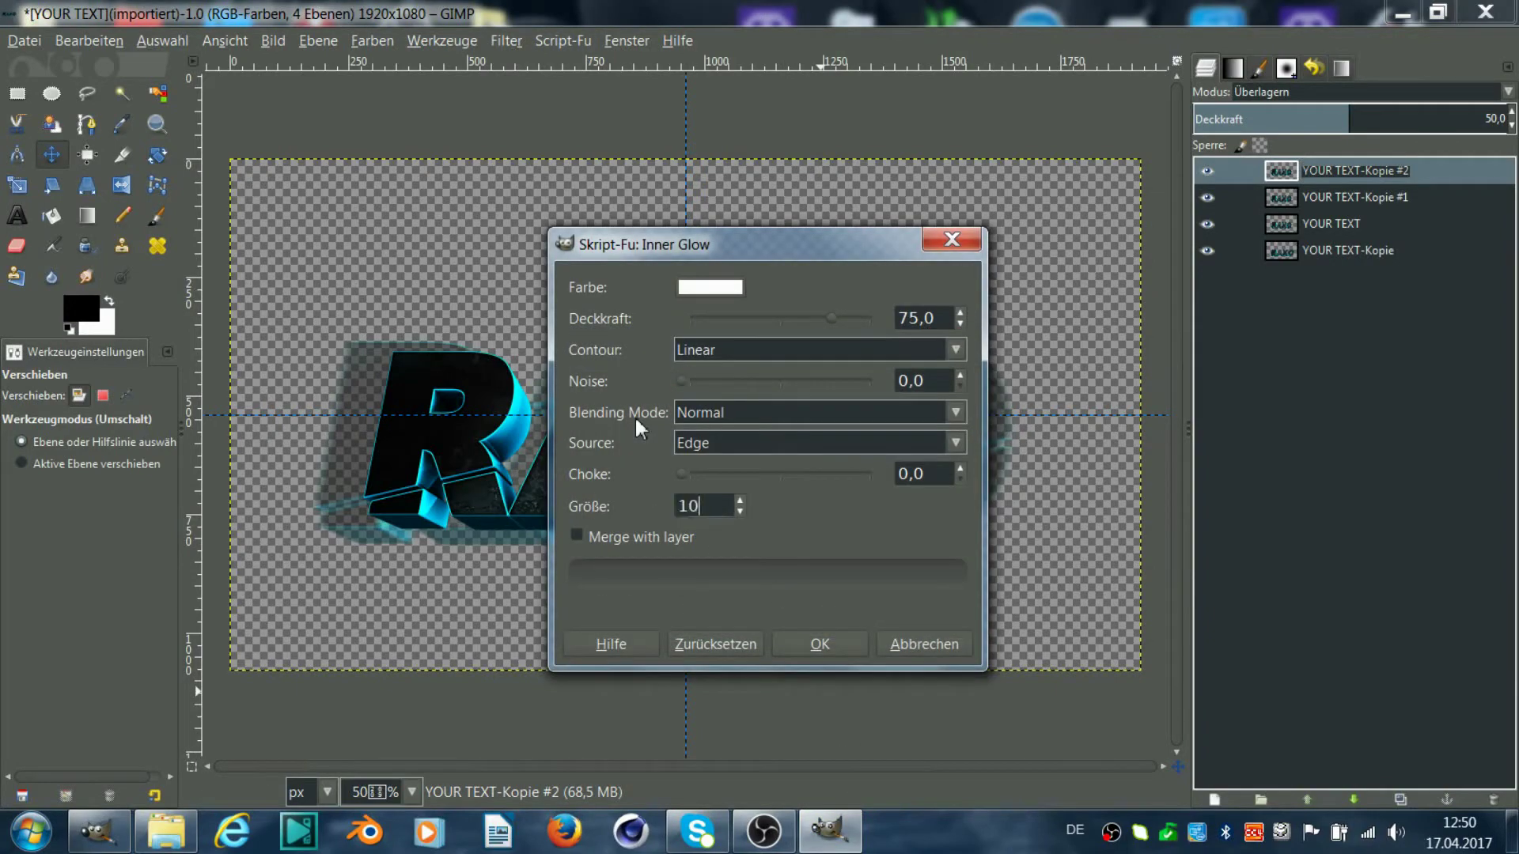
{"action": "left_click", "coordinate": [823, 644]}
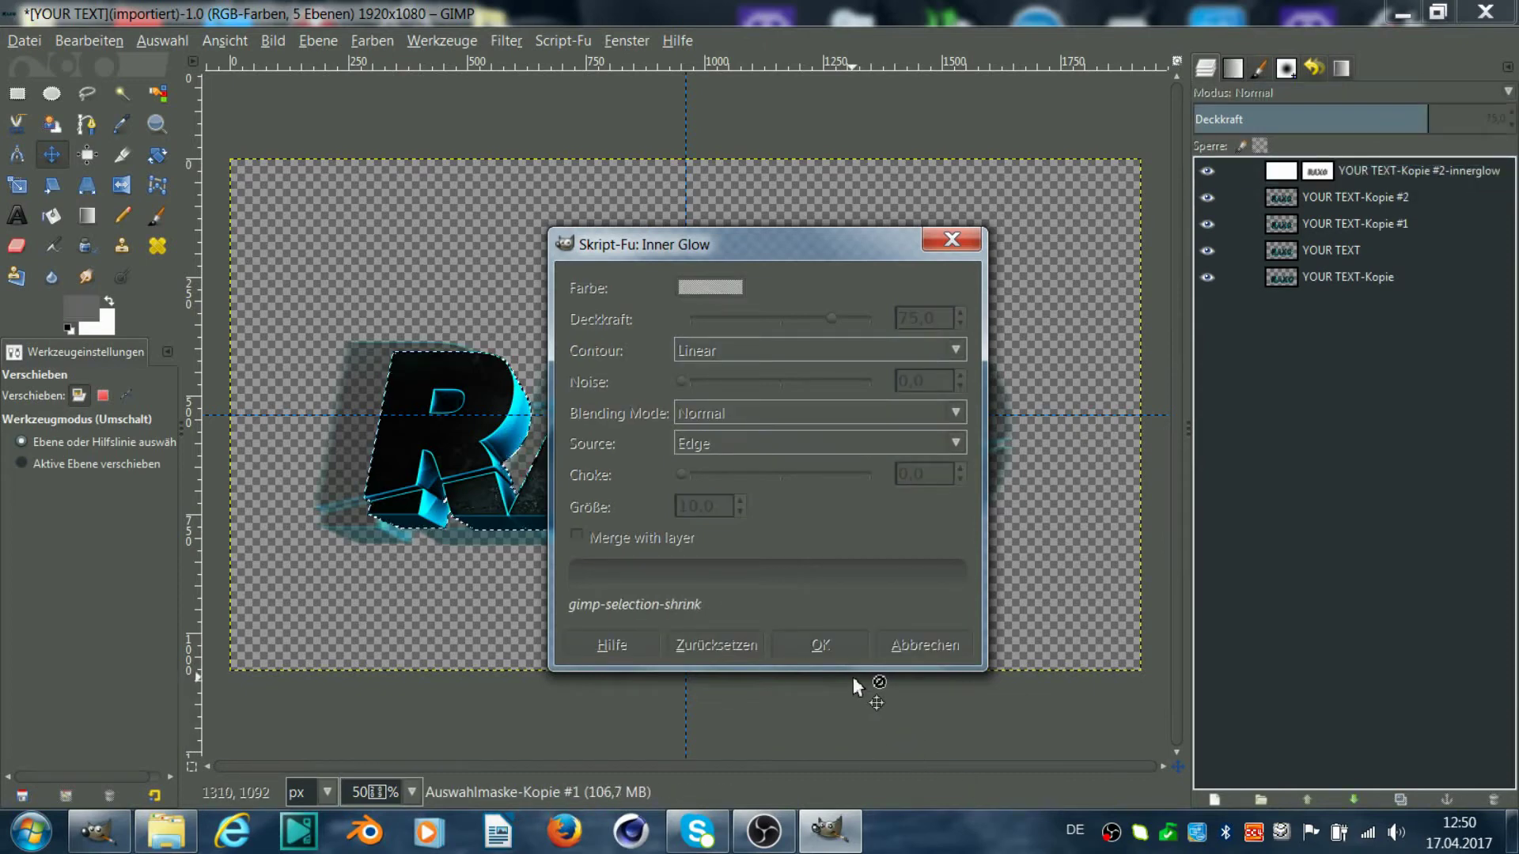
{"action": "left_click", "coordinate": [1319, 93]}
{"action": "left_click", "coordinate": [1283, 366]}
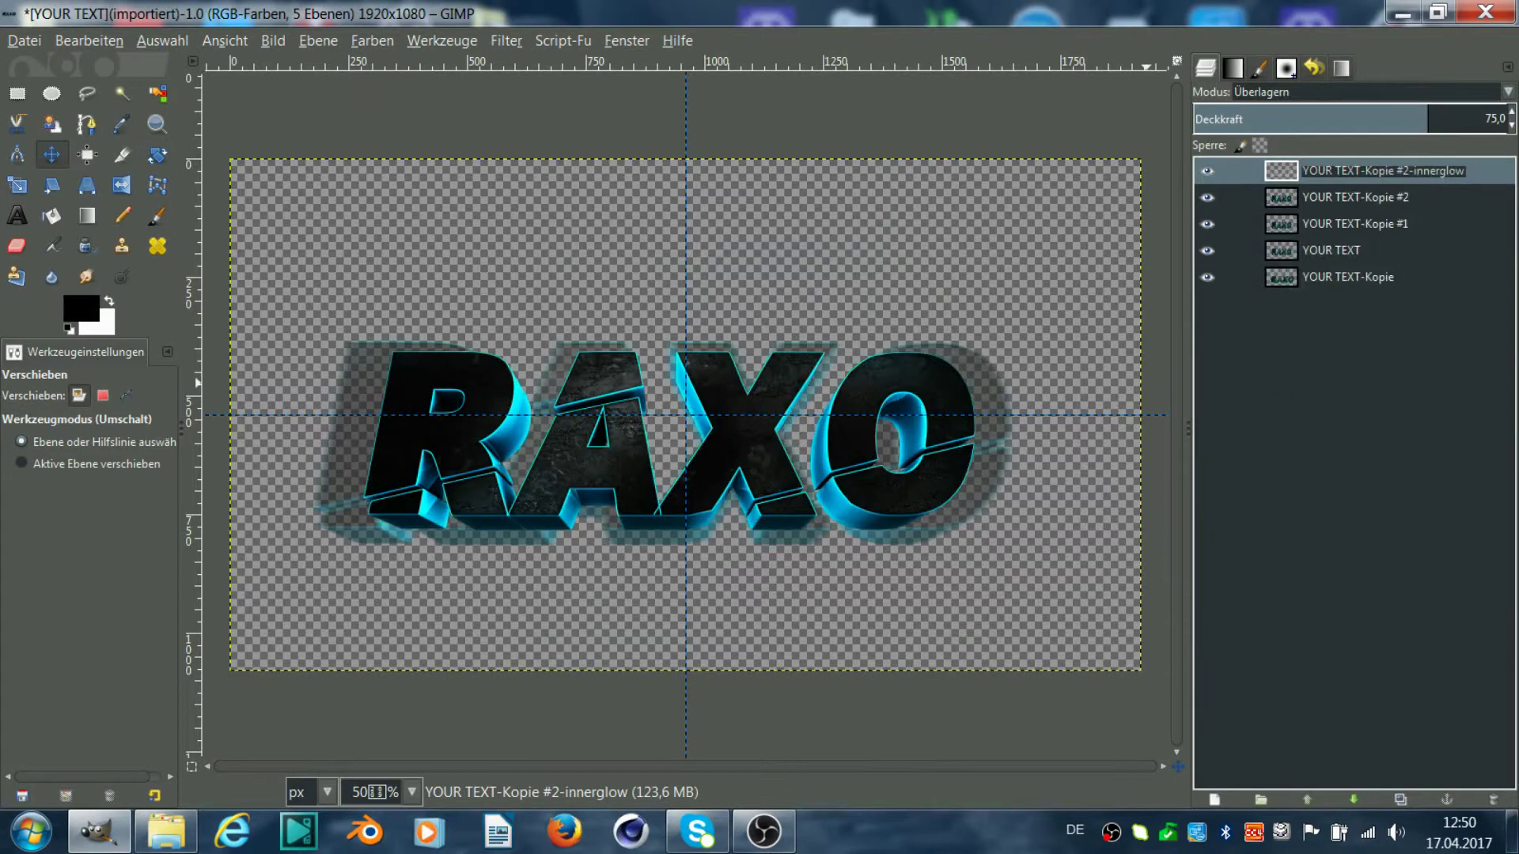
- Merge the copies, Kopie #2 and the innerglow layer down into a single layer
{"action": "right_click", "coordinate": [1295, 252]}
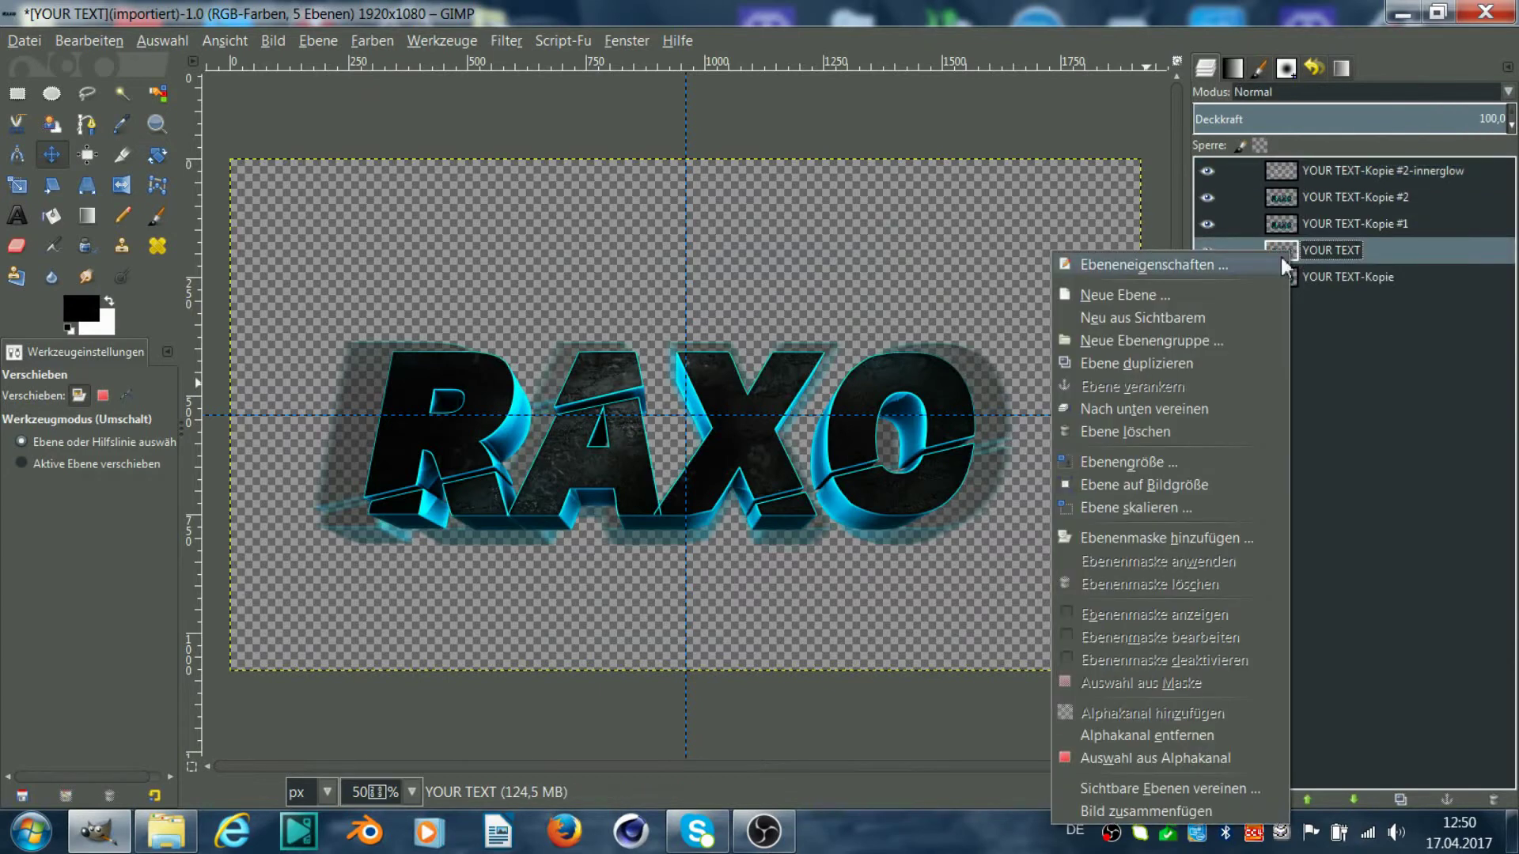
{"action": "left_click", "coordinate": [1171, 410]}
{"action": "right_click", "coordinate": [1286, 225]}
{"action": "left_click", "coordinate": [1144, 383]}
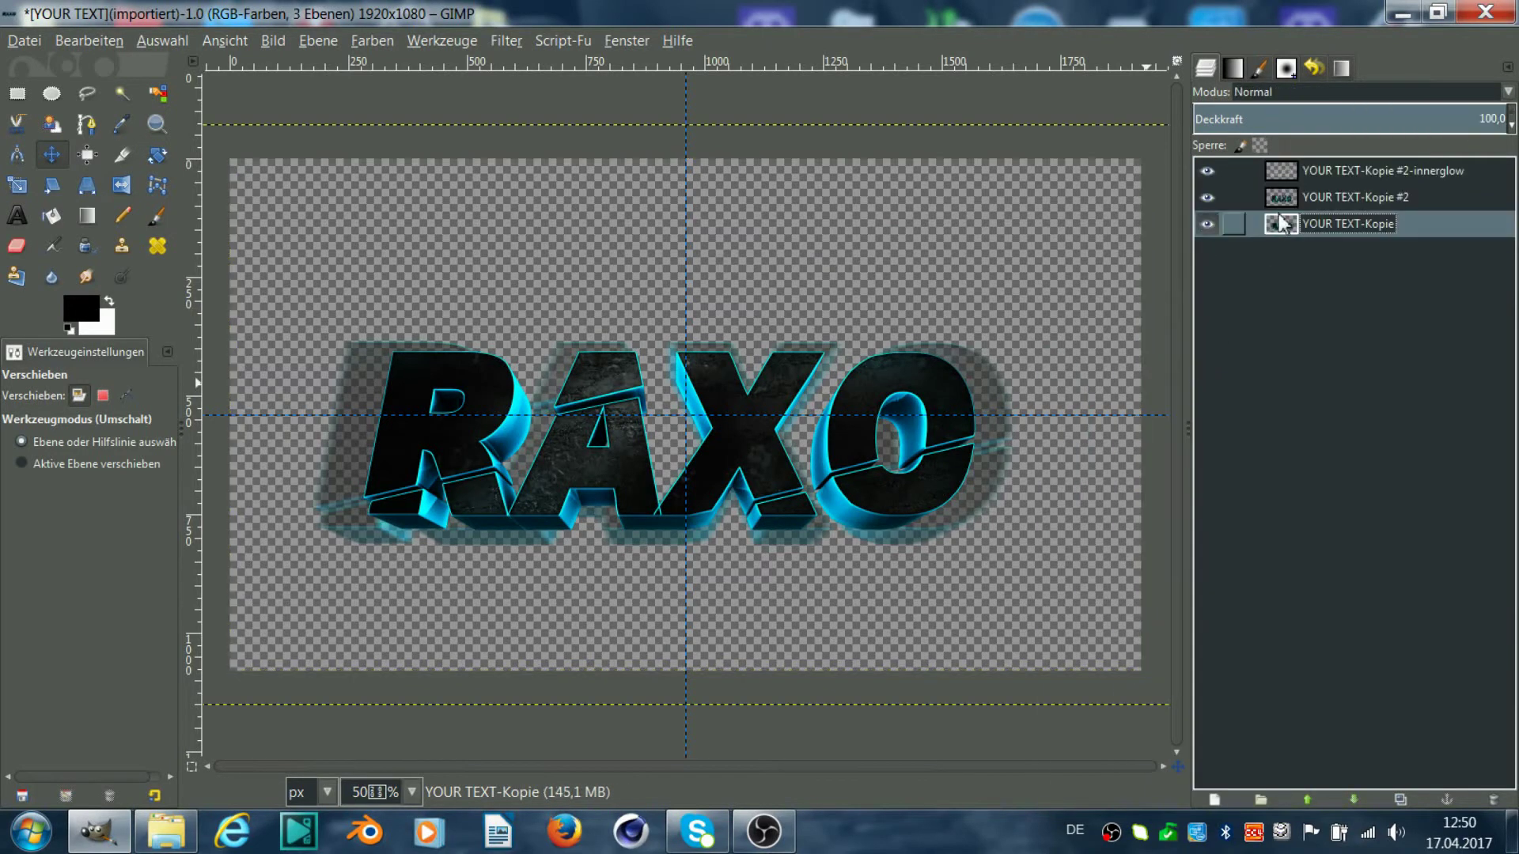
{"action": "right_click", "coordinate": [1295, 201]}
{"action": "left_click", "coordinate": [1171, 352]}
{"action": "left_click", "coordinate": [1319, 181]}
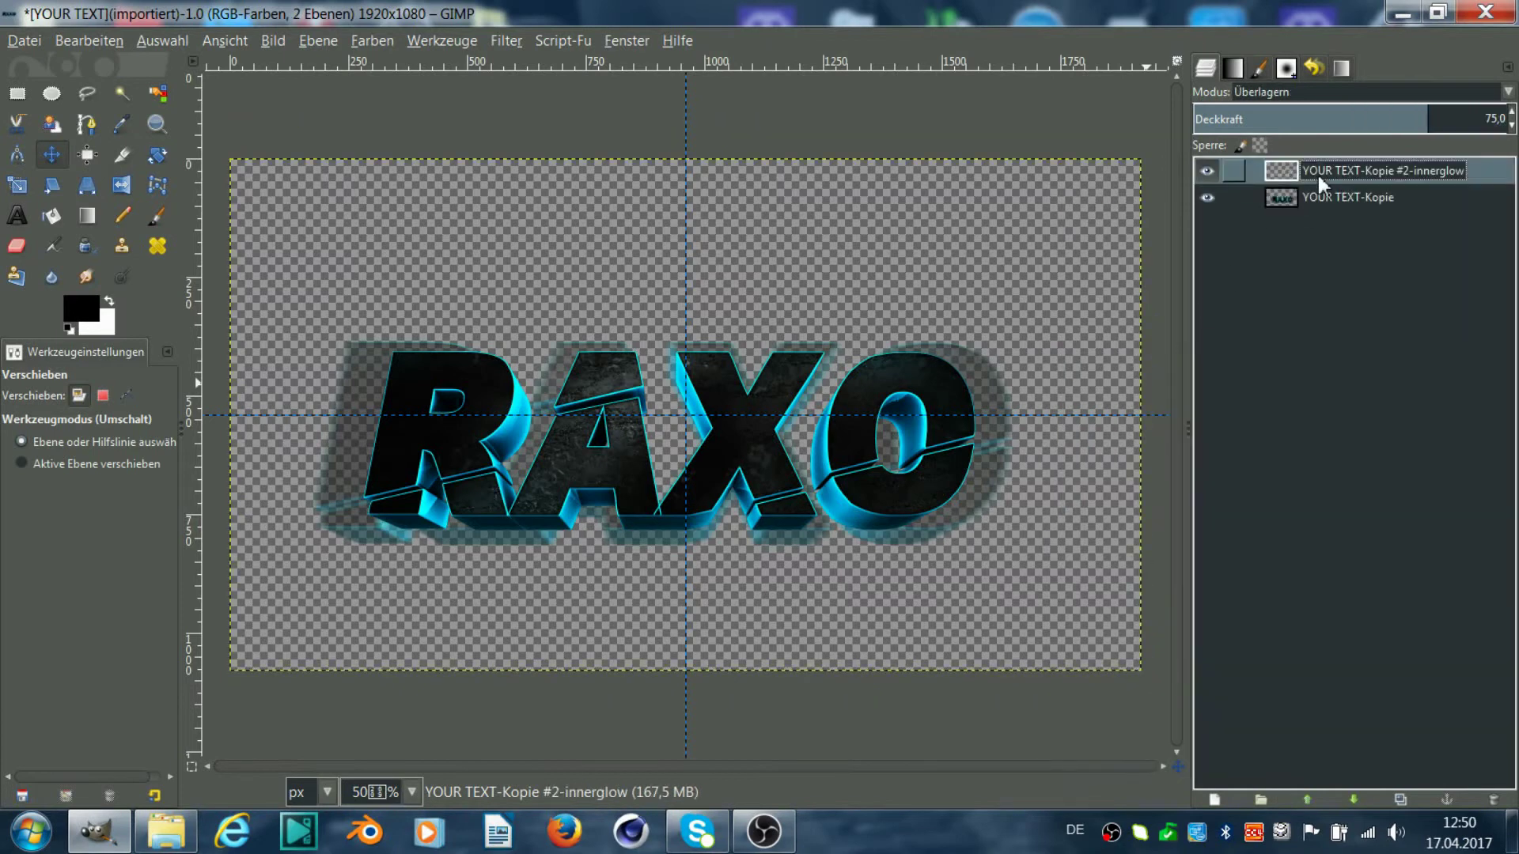
{"action": "right_click", "coordinate": [1319, 180]}
{"action": "left_click", "coordinate": [1171, 336]}
- Rename the merged layer to YOUR TEXT
{"action": "key", "text": "End"}
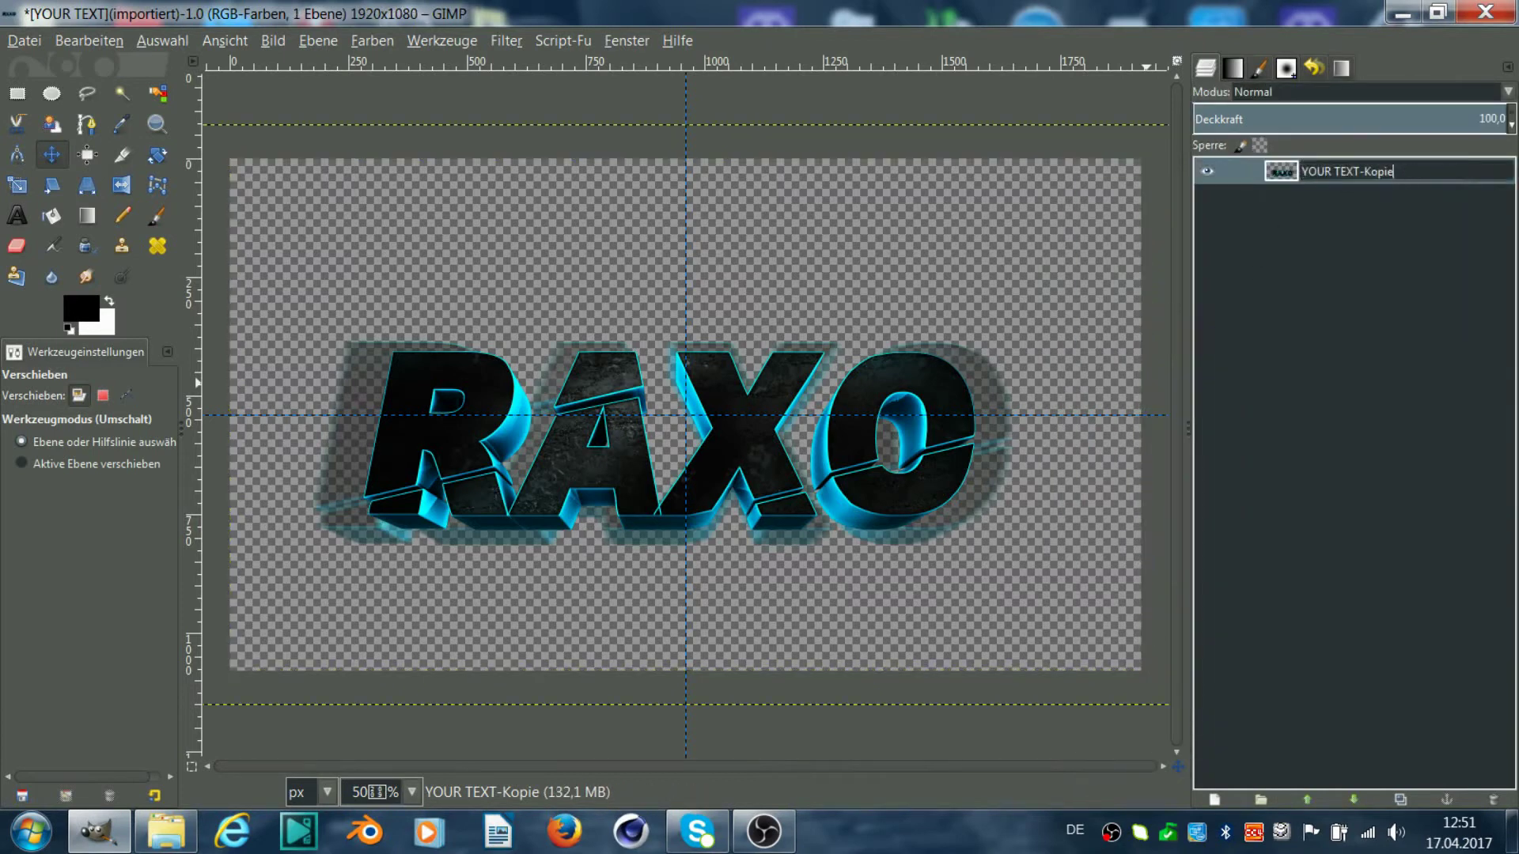
{"action": "key", "text": "Return"}
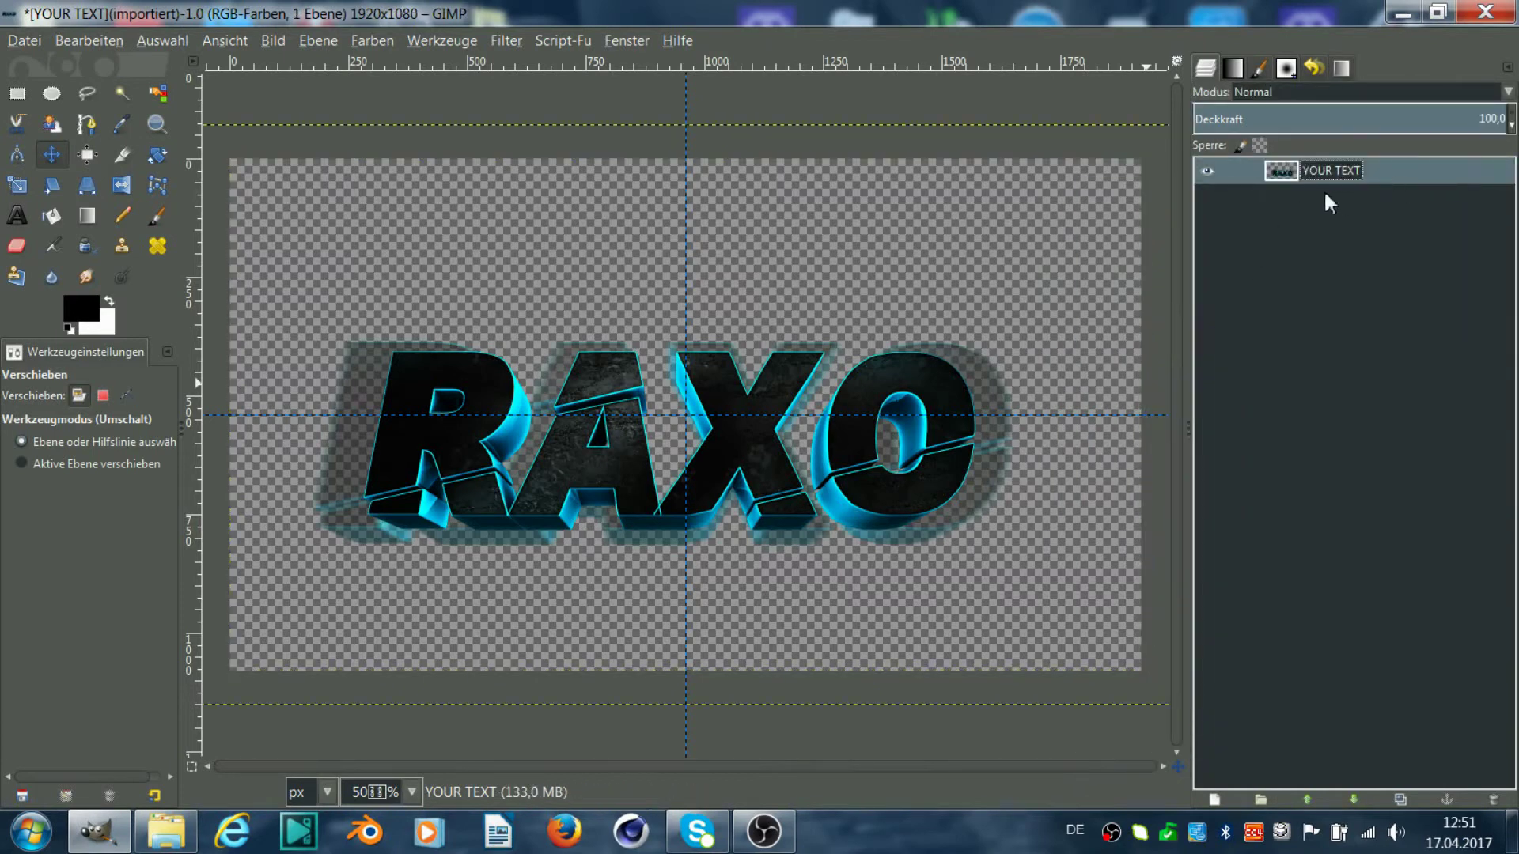
{"action": "left_click", "coordinate": [1208, 172]}
{"action": "left_click", "coordinate": [24, 40]}
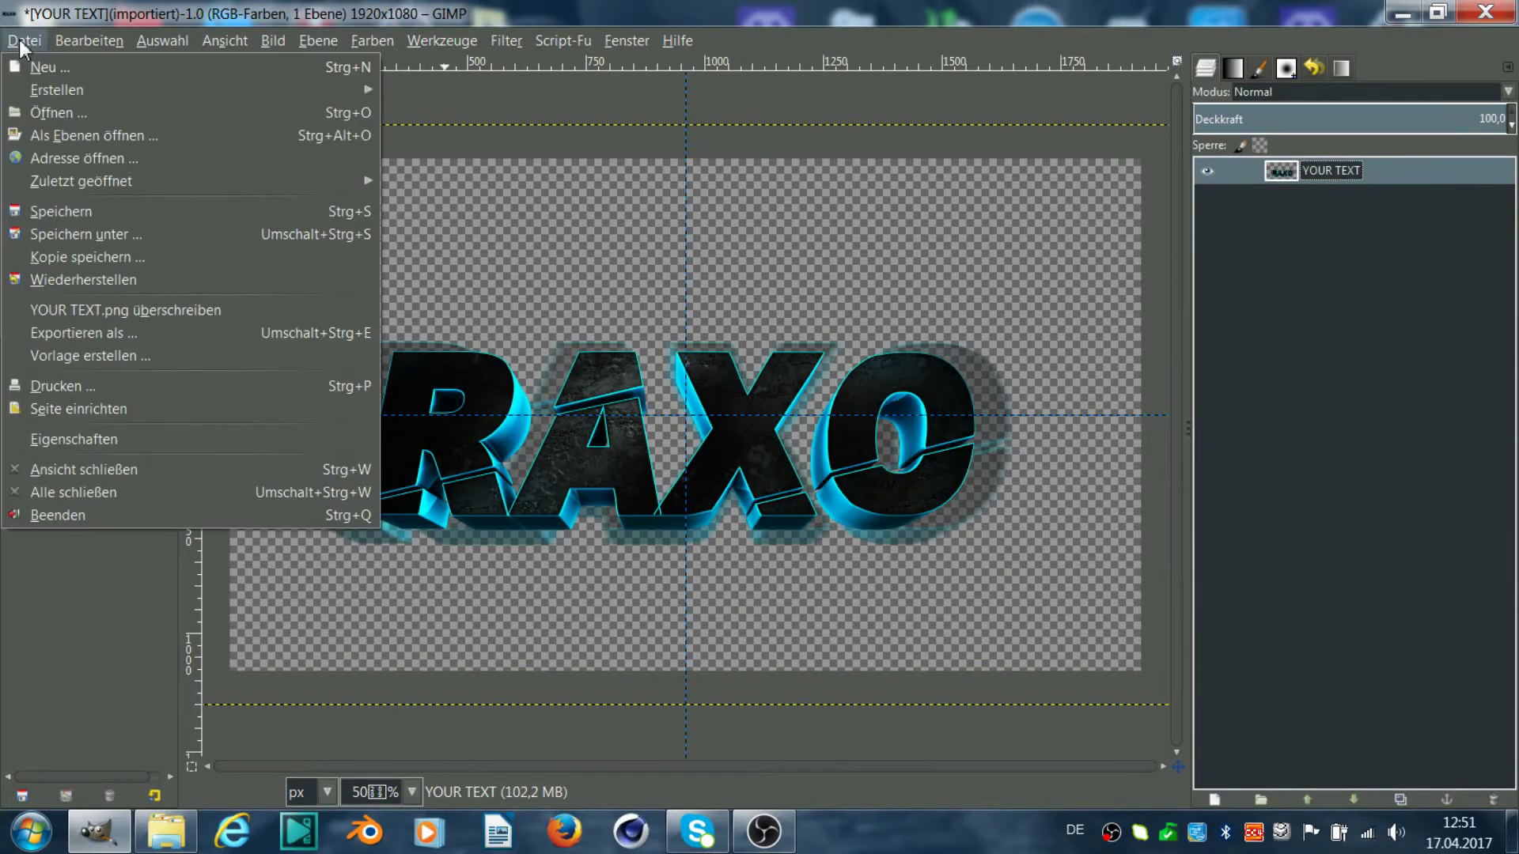
- Open the 3D BLUE FREE BANNER TEMPLATE file in GIMP
{"action": "left_click", "coordinate": [42, 112]}
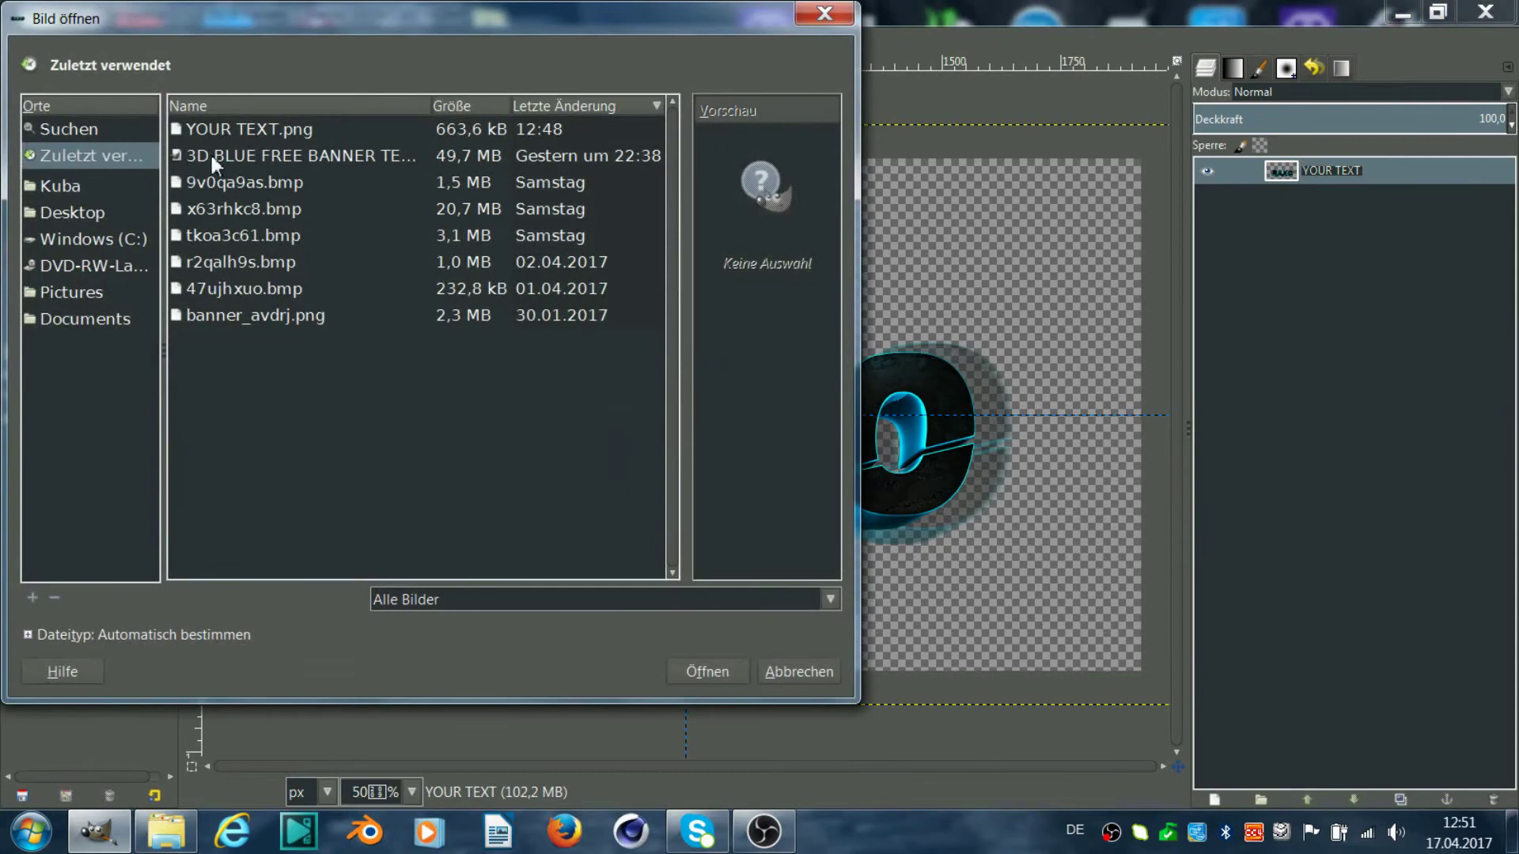
{"action": "left_click", "coordinate": [211, 155]}
{"action": "double_click", "coordinate": [211, 155]}
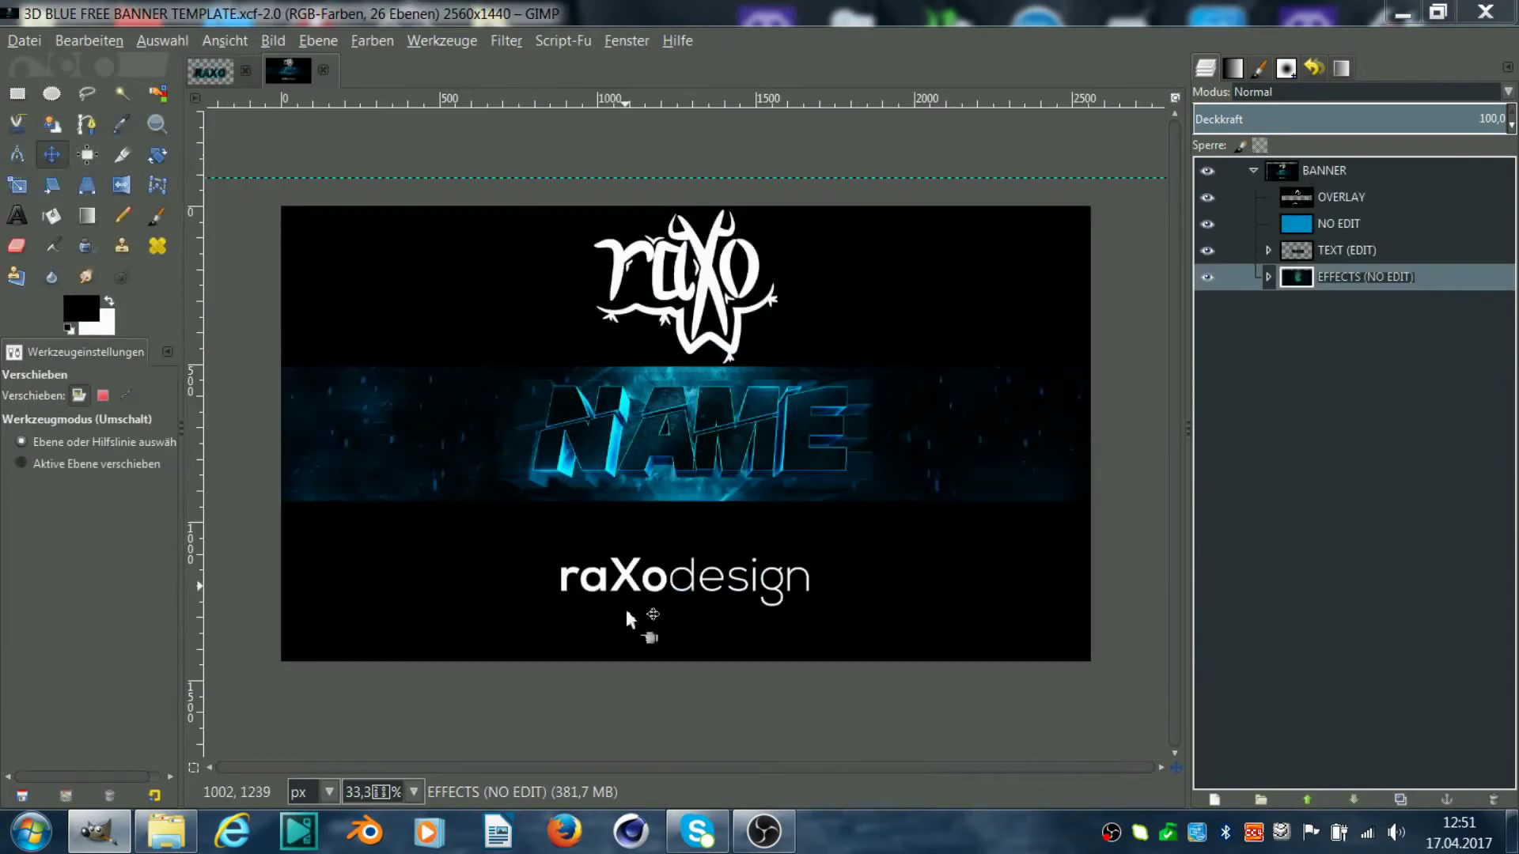
- Delete the TEXT (EDIT) layer holding the NAME placeholder
{"action": "left_click", "coordinate": [1314, 251]}
{"action": "right_click", "coordinate": [1313, 251]}
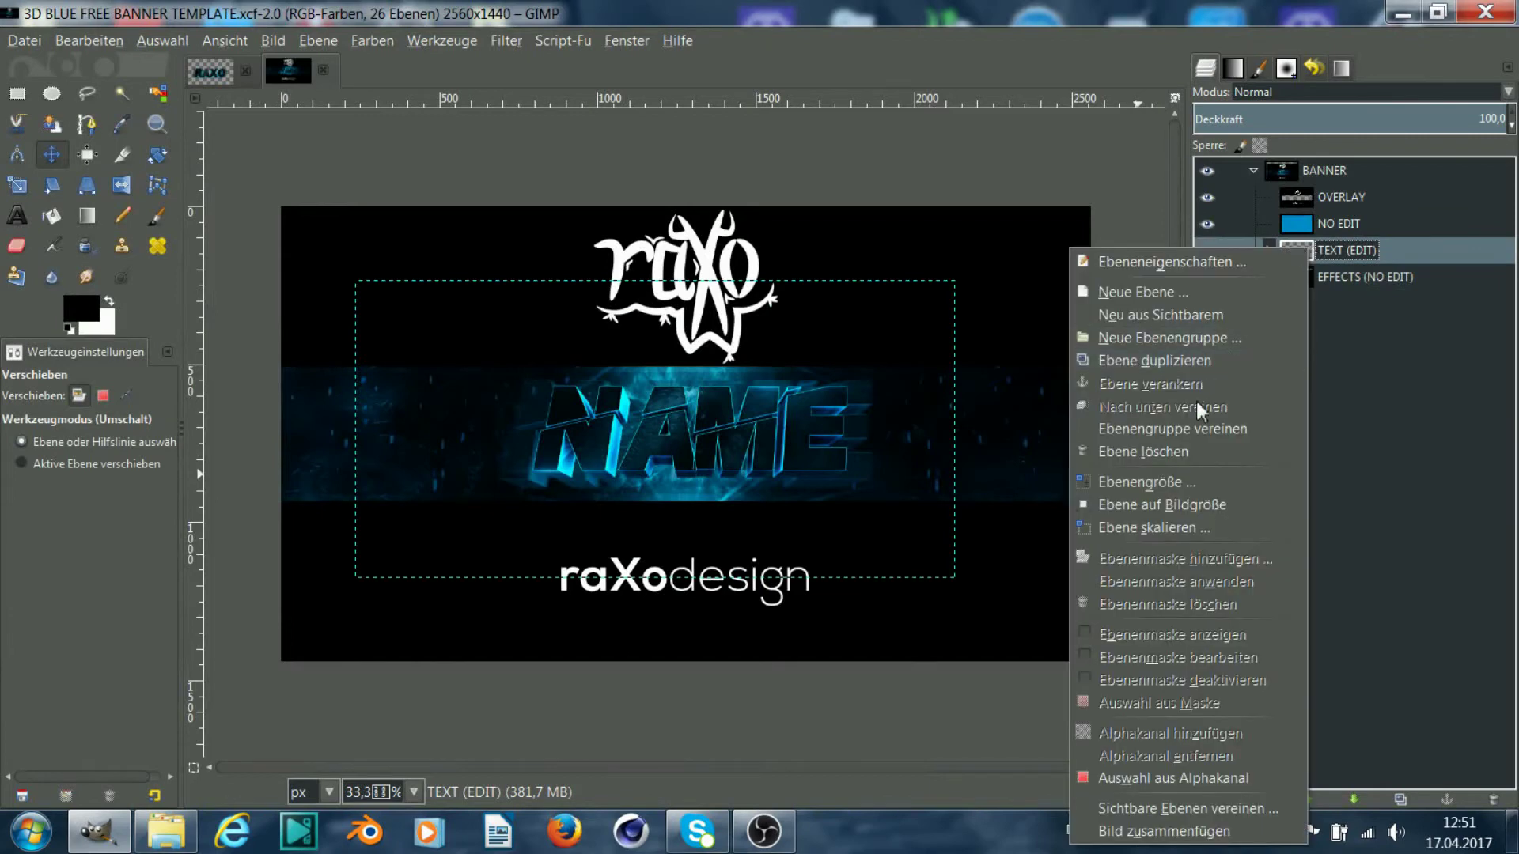
{"action": "left_click", "coordinate": [1177, 452]}
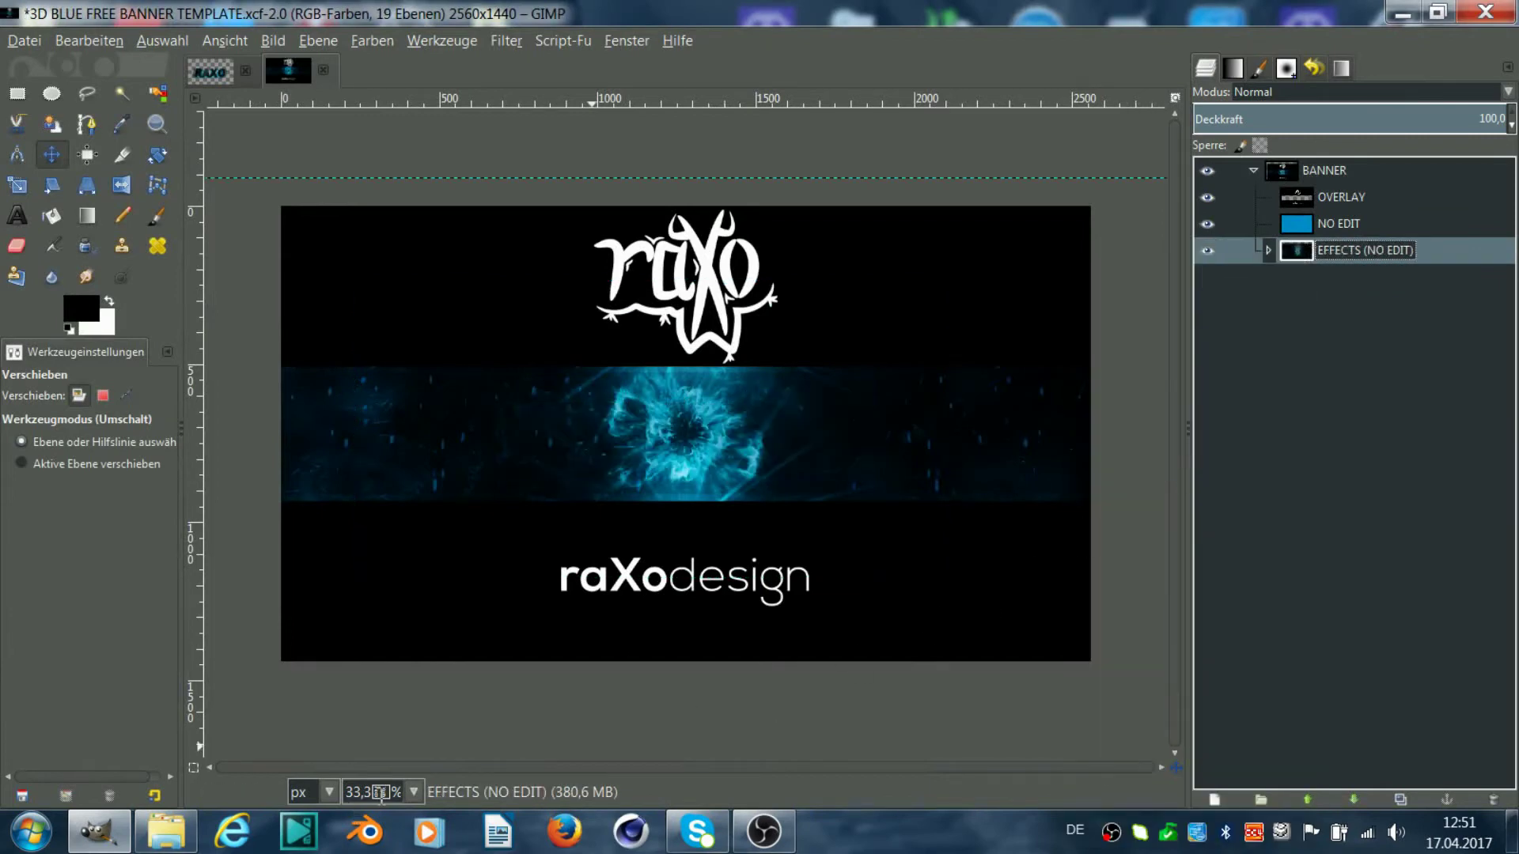
- Set the template's zoom to 38% and return to the RAXO text image
{"action": "left_click", "coordinate": [380, 792]}
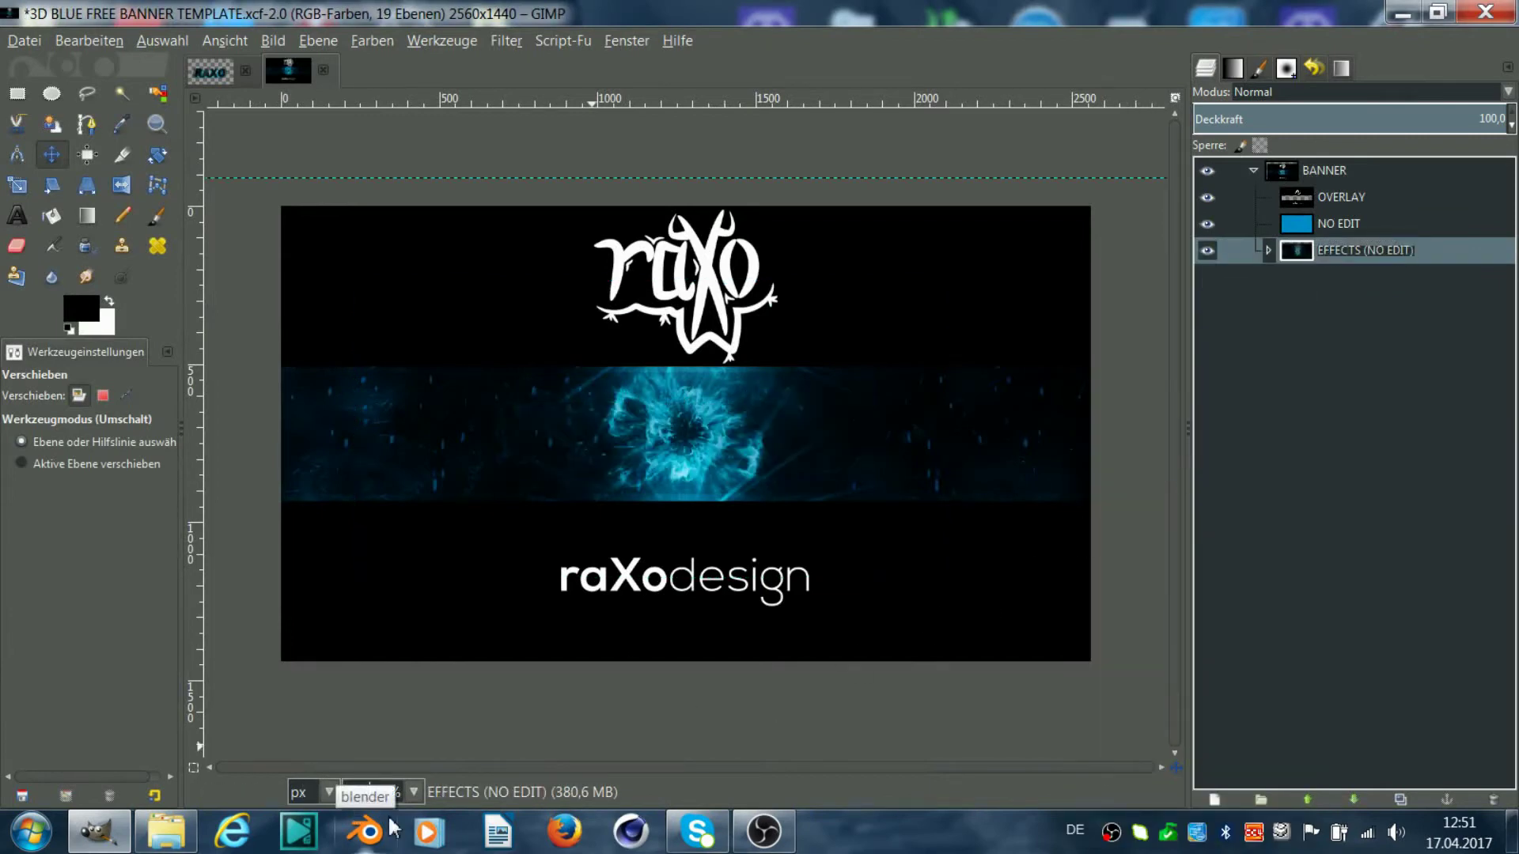
{"action": "key", "text": "BackSpace"}
{"action": "type", "text": "38"}
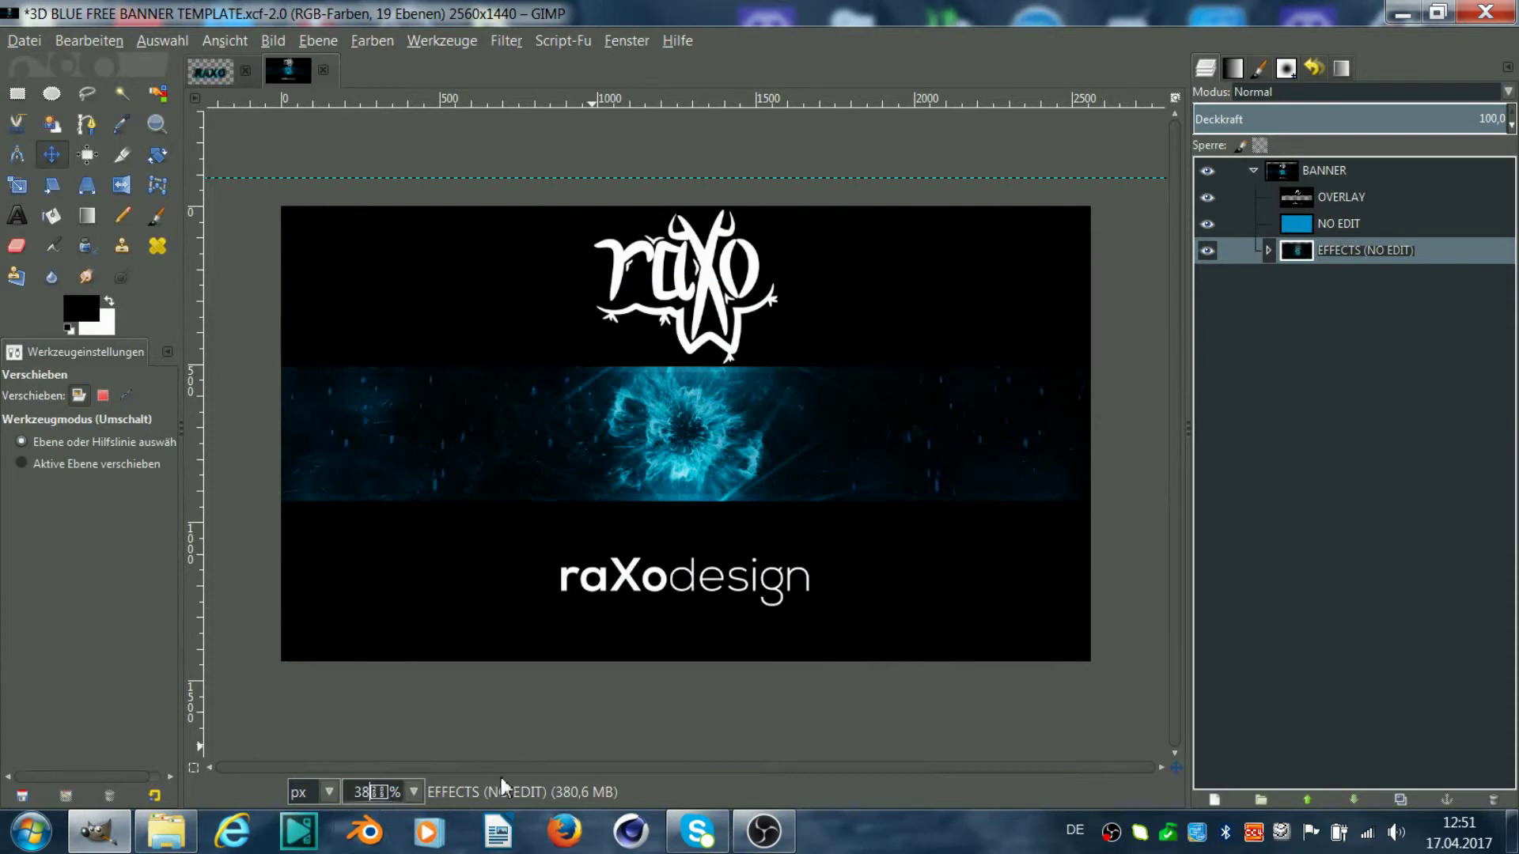
{"action": "key", "text": "Return"}
{"action": "left_click", "coordinate": [210, 72]}
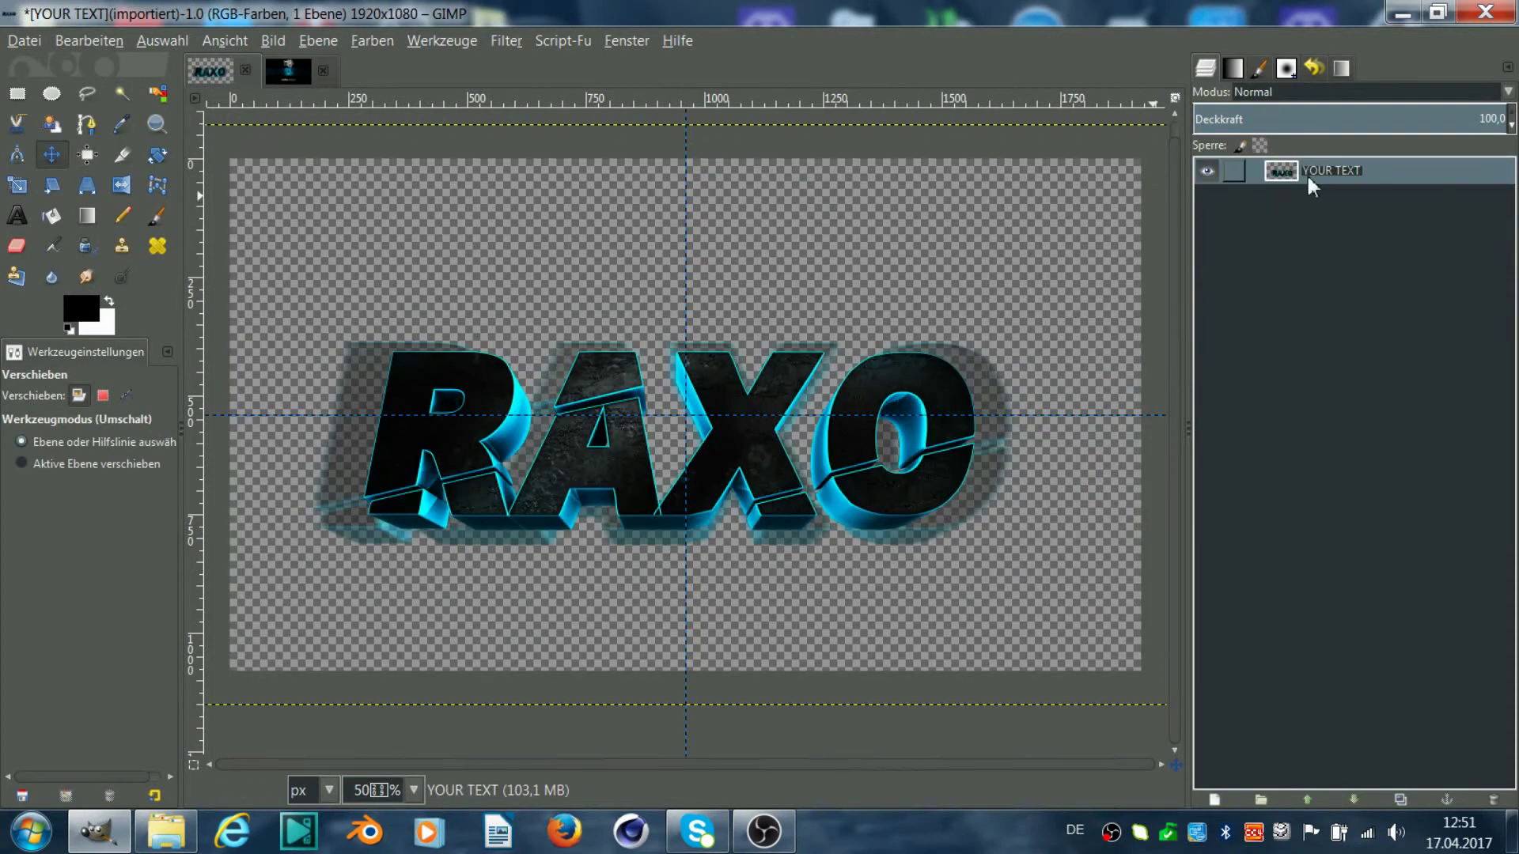
- Copy the RAXO layer into the banner image and rename it TEXT
{"action": "mouse_move", "coordinate": [1308, 172]}
{"action": "left_mouse_down"}
{"action": "mouse_move", "coordinate": [290, 77]}
{"action": "mouse_move", "coordinate": [682, 434]}
{"action": "left_mouse_up"}
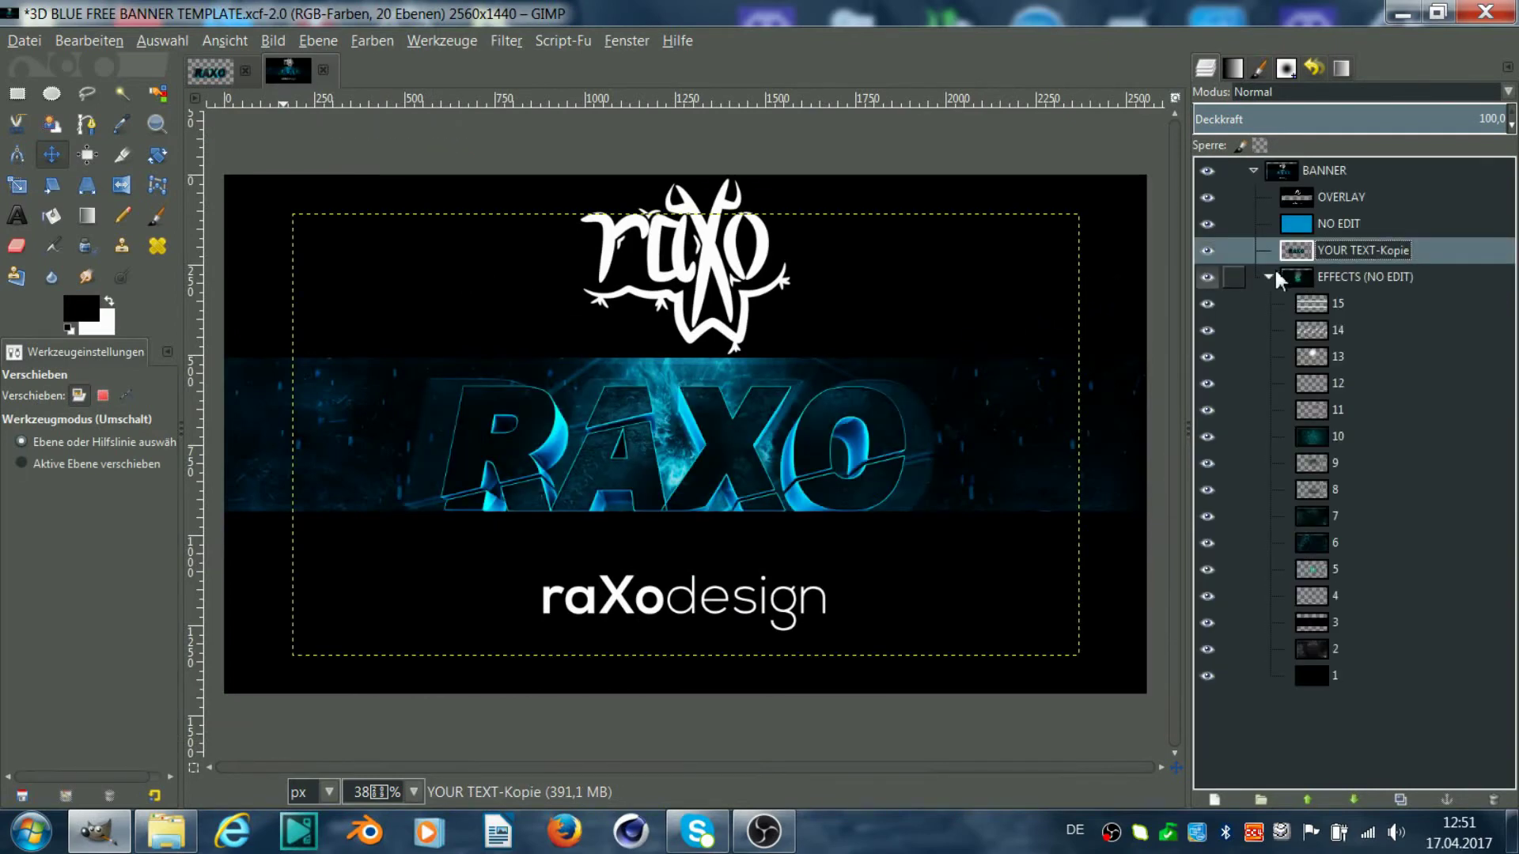
{"action": "left_click", "coordinate": [1269, 274]}
{"action": "double_click", "coordinate": [1369, 248]}
{"action": "type", "text": "T"}
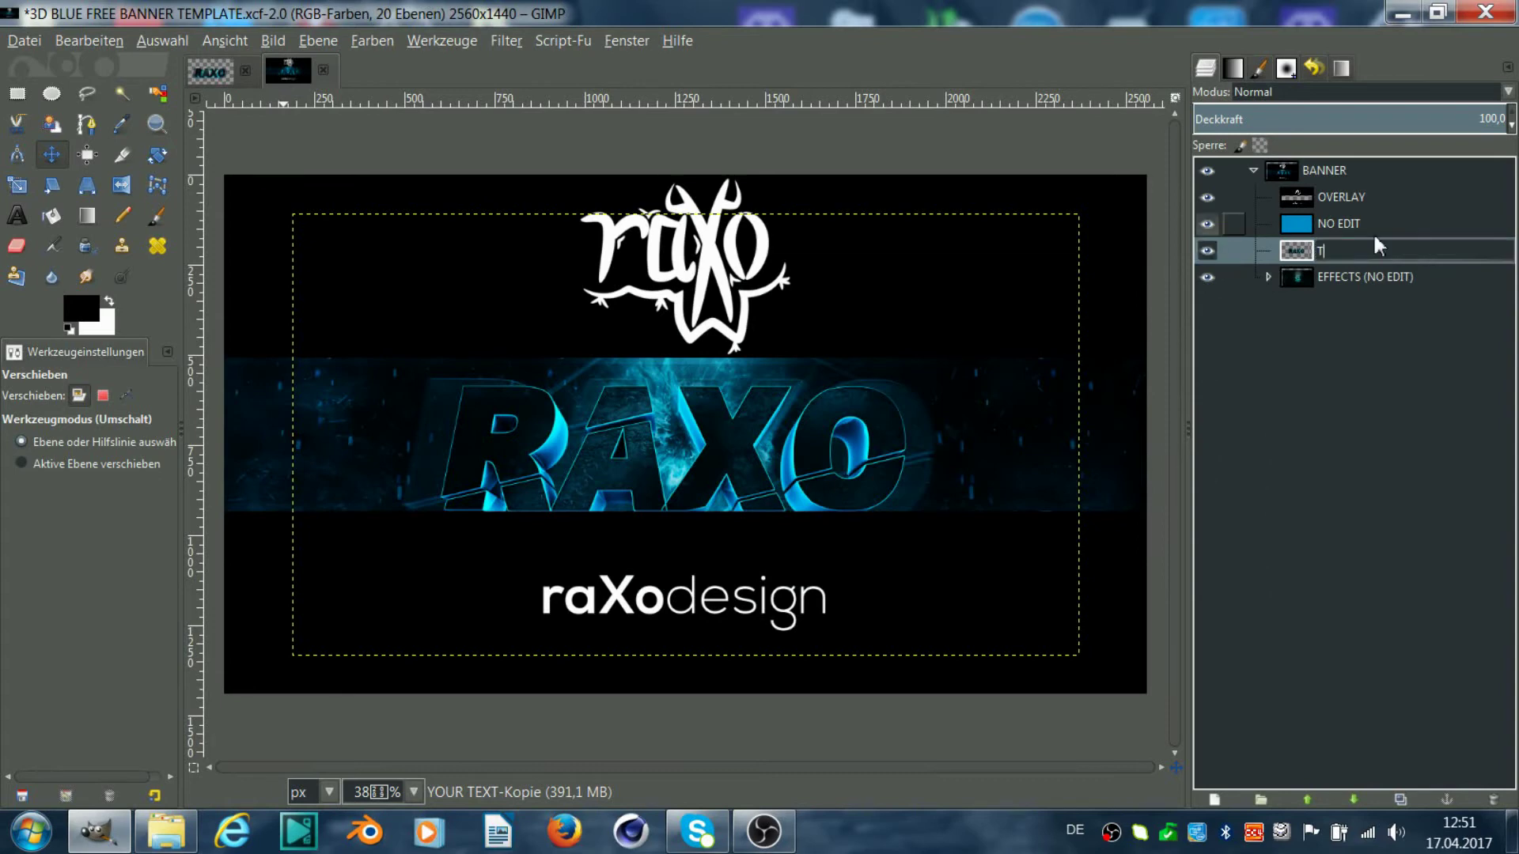
{"action": "type", "text": "EXT"}
{"action": "key", "text": "Return"}
- Scale the TEXT layer down so the RAXO lettering fits the banner
{"action": "key", "text": "shift+s"}
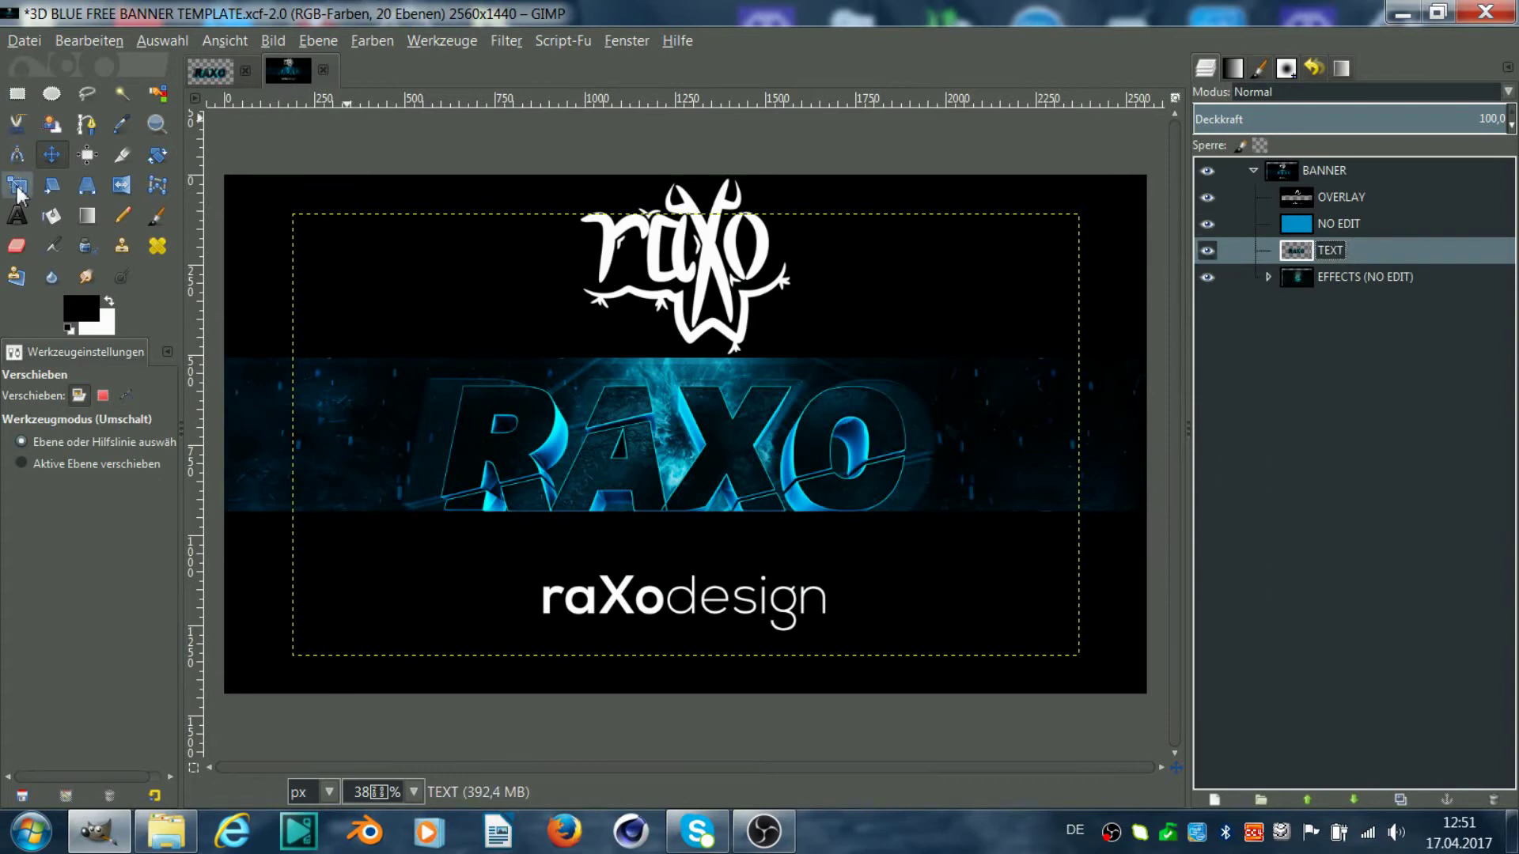
{"action": "left_click", "coordinate": [852, 396]}
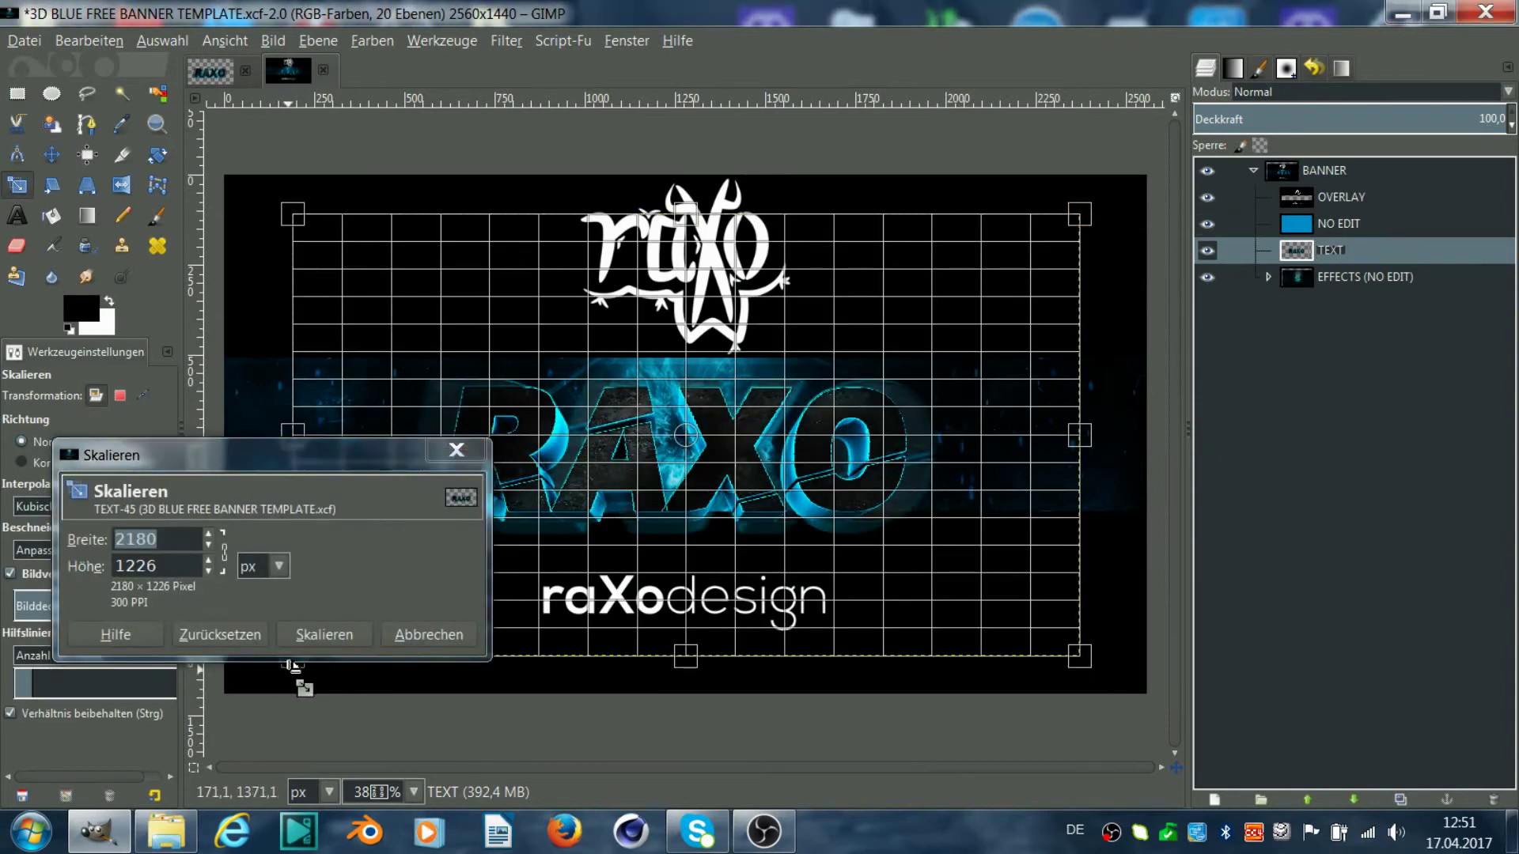
{"action": "left_click_drag", "start_coordinate": [475, 538], "coordinate": [482, 554]}
{"action": "left_click", "coordinate": [325, 643]}
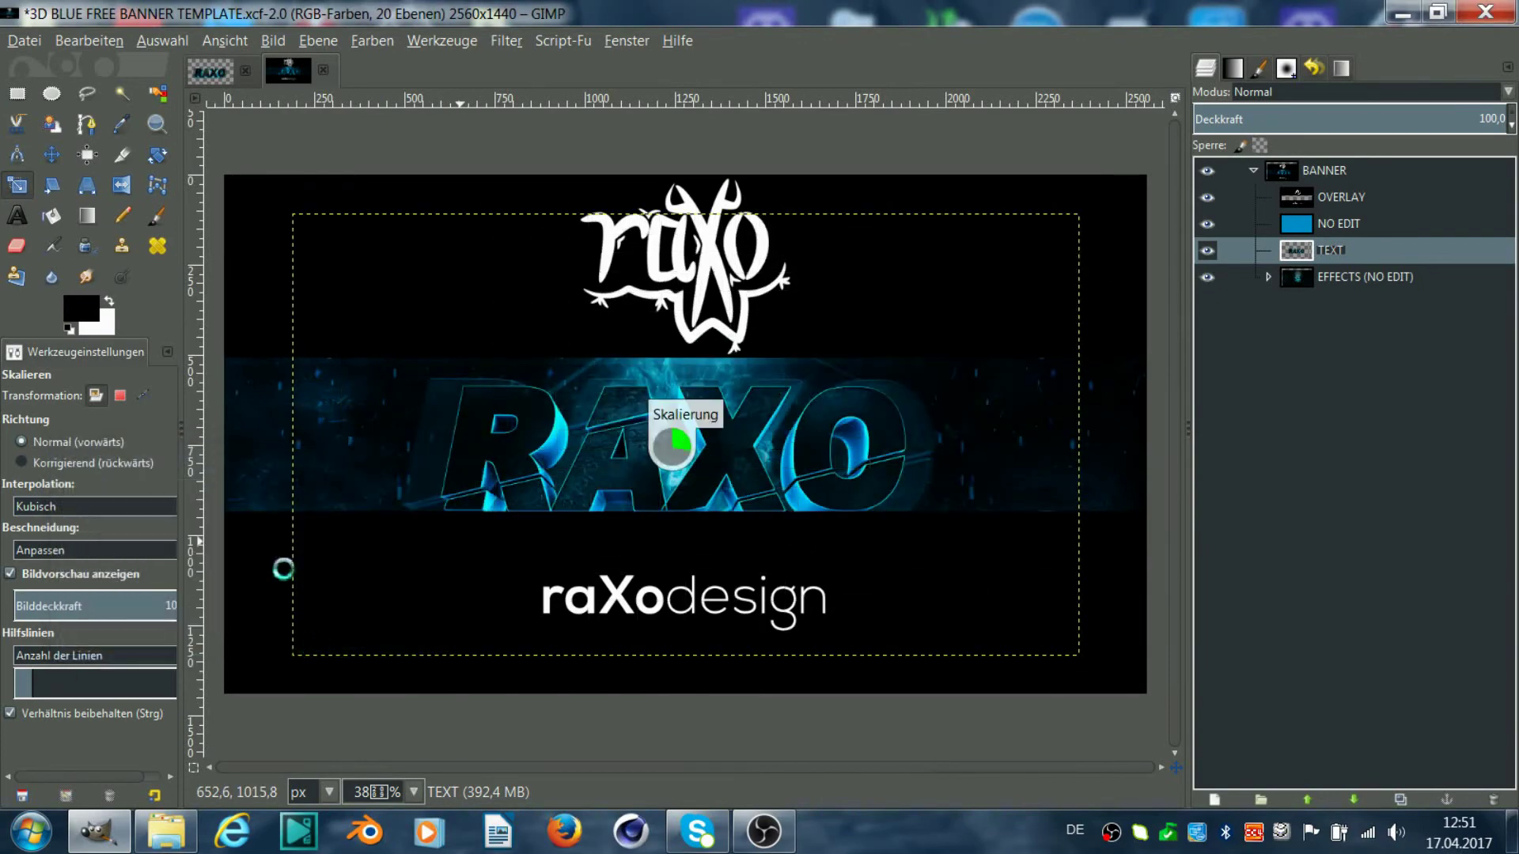
- Move the RAXO lettering into the banner's middle blue band, undoing an accidental shift of another layer
{"action": "left_click", "coordinate": [52, 155]}
{"action": "left_click_drag", "start_coordinate": [794, 428], "coordinate": [735, 457]}
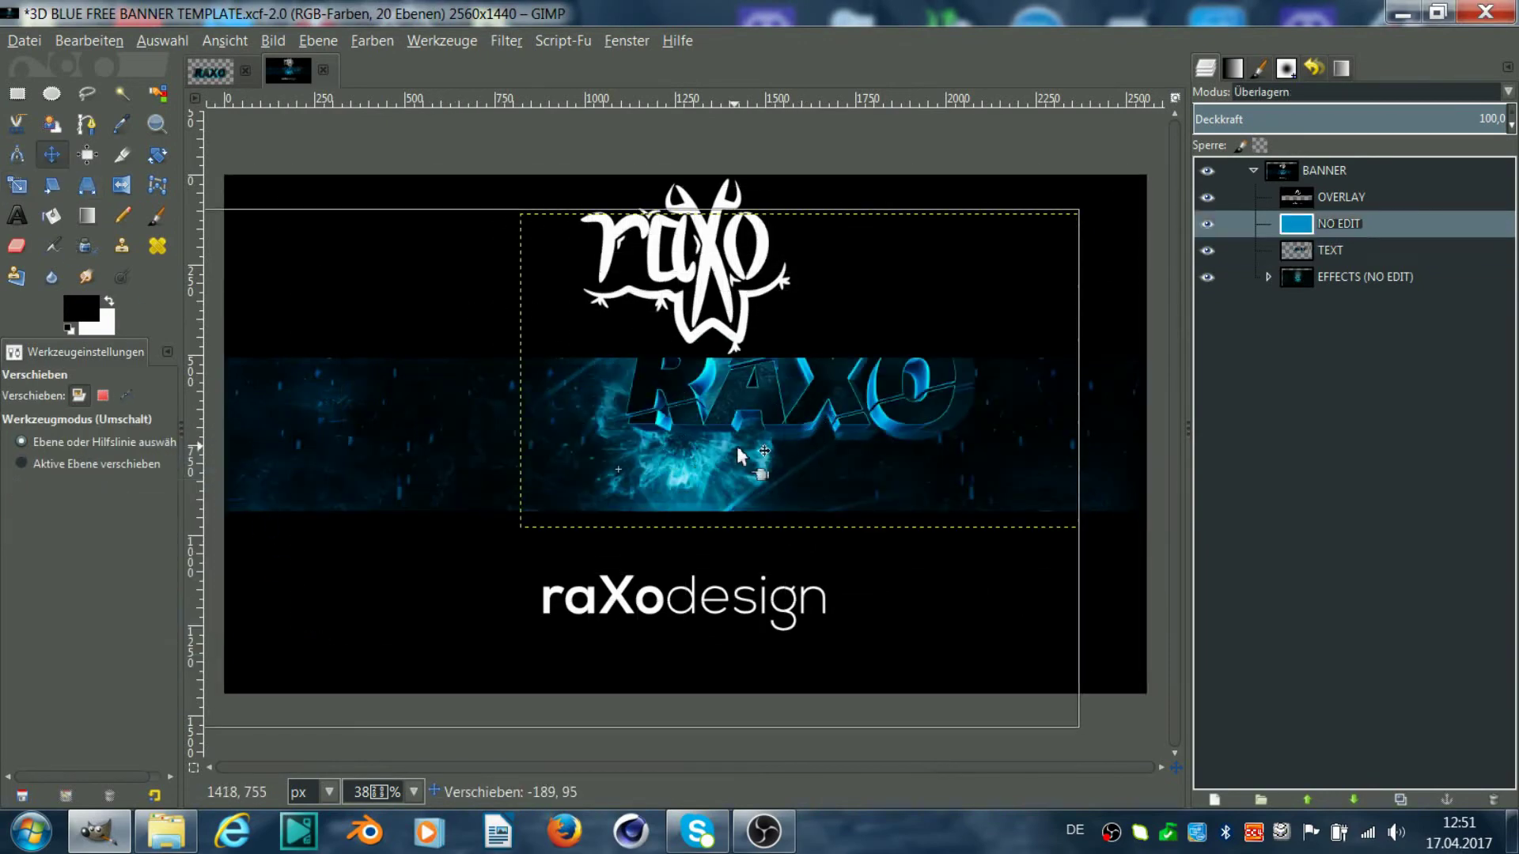
{"action": "key", "text": "ctrl+z"}
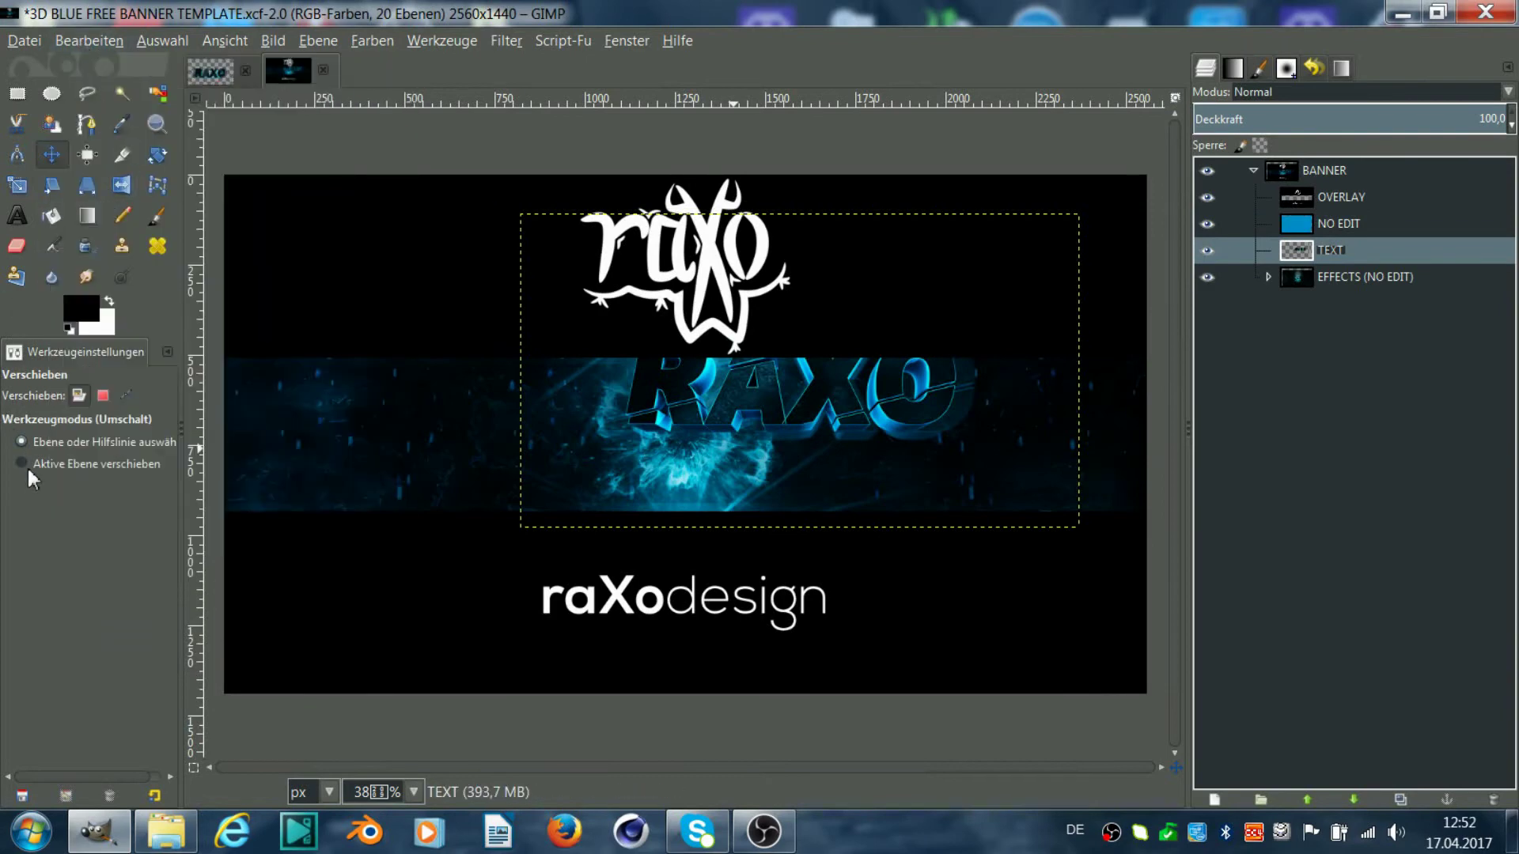
{"action": "left_click_drag", "start_coordinate": [812, 414], "coordinate": [704, 468]}
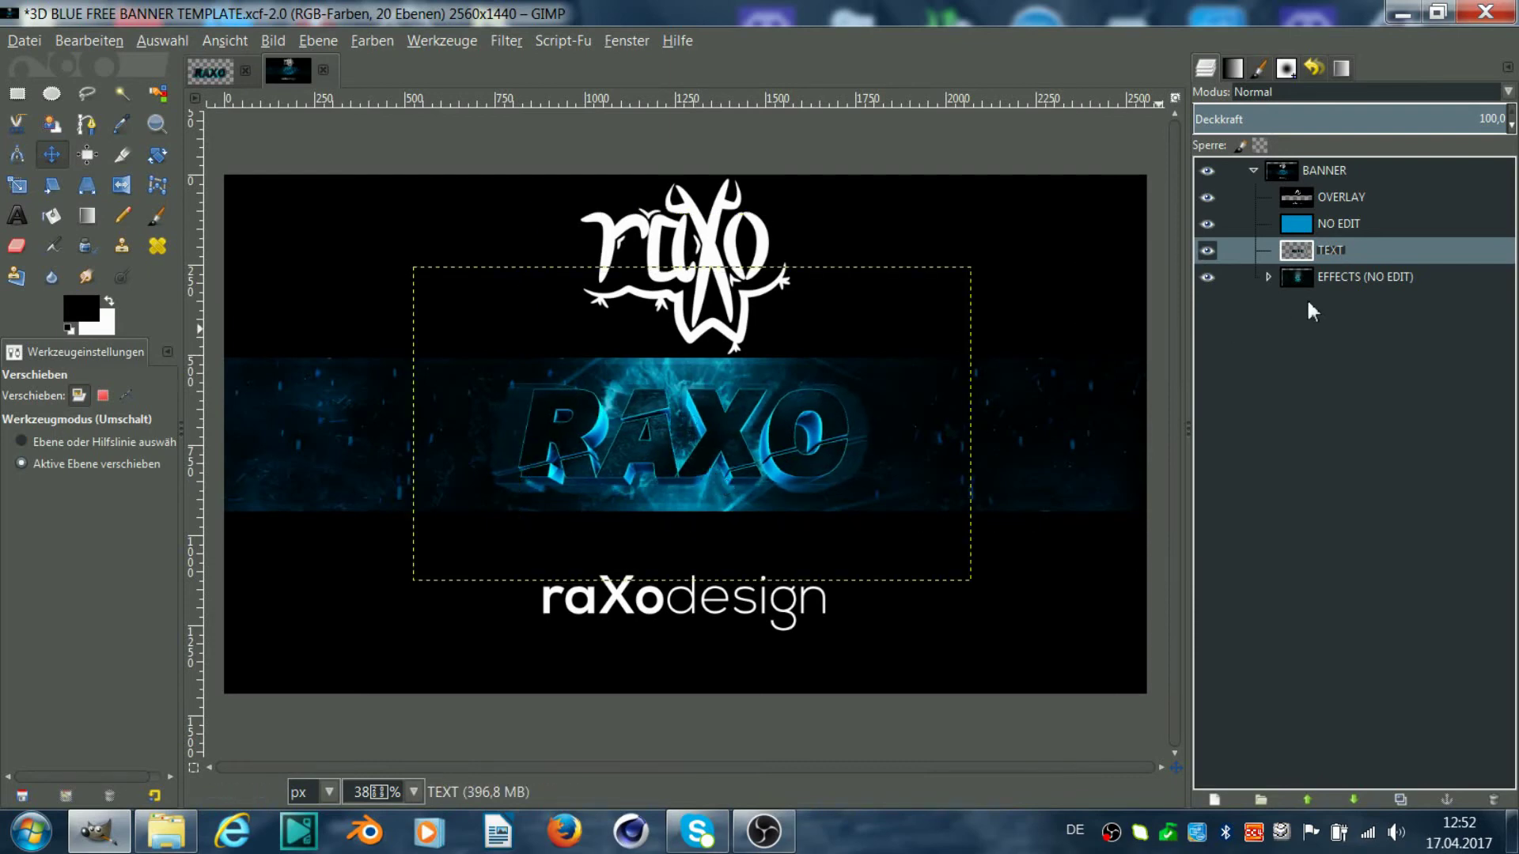
{"action": "left_click", "coordinate": [1337, 277]}
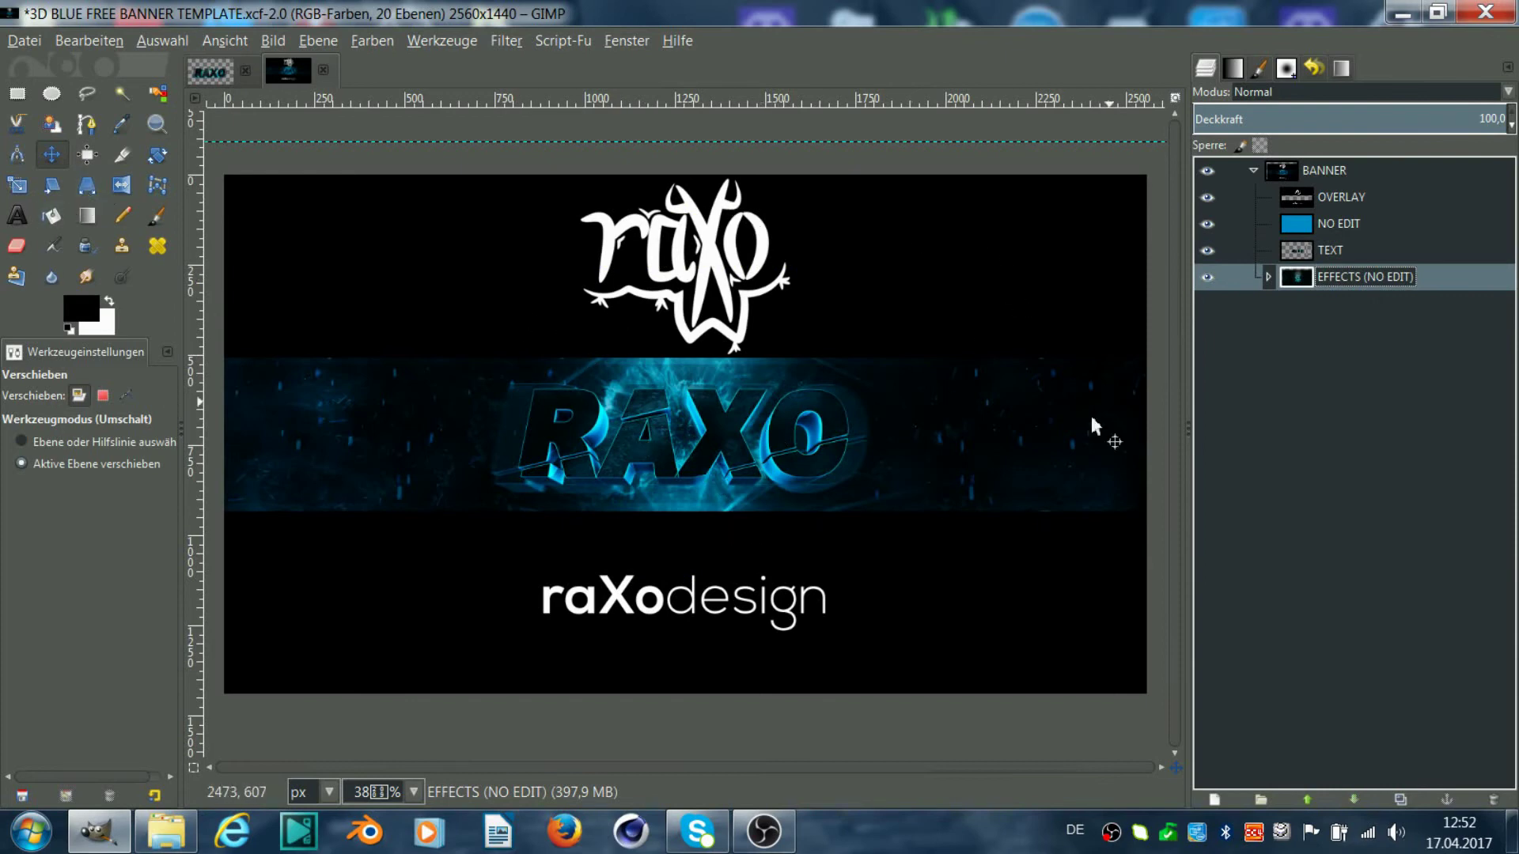
{"action": "left_click", "coordinate": [1254, 171]}
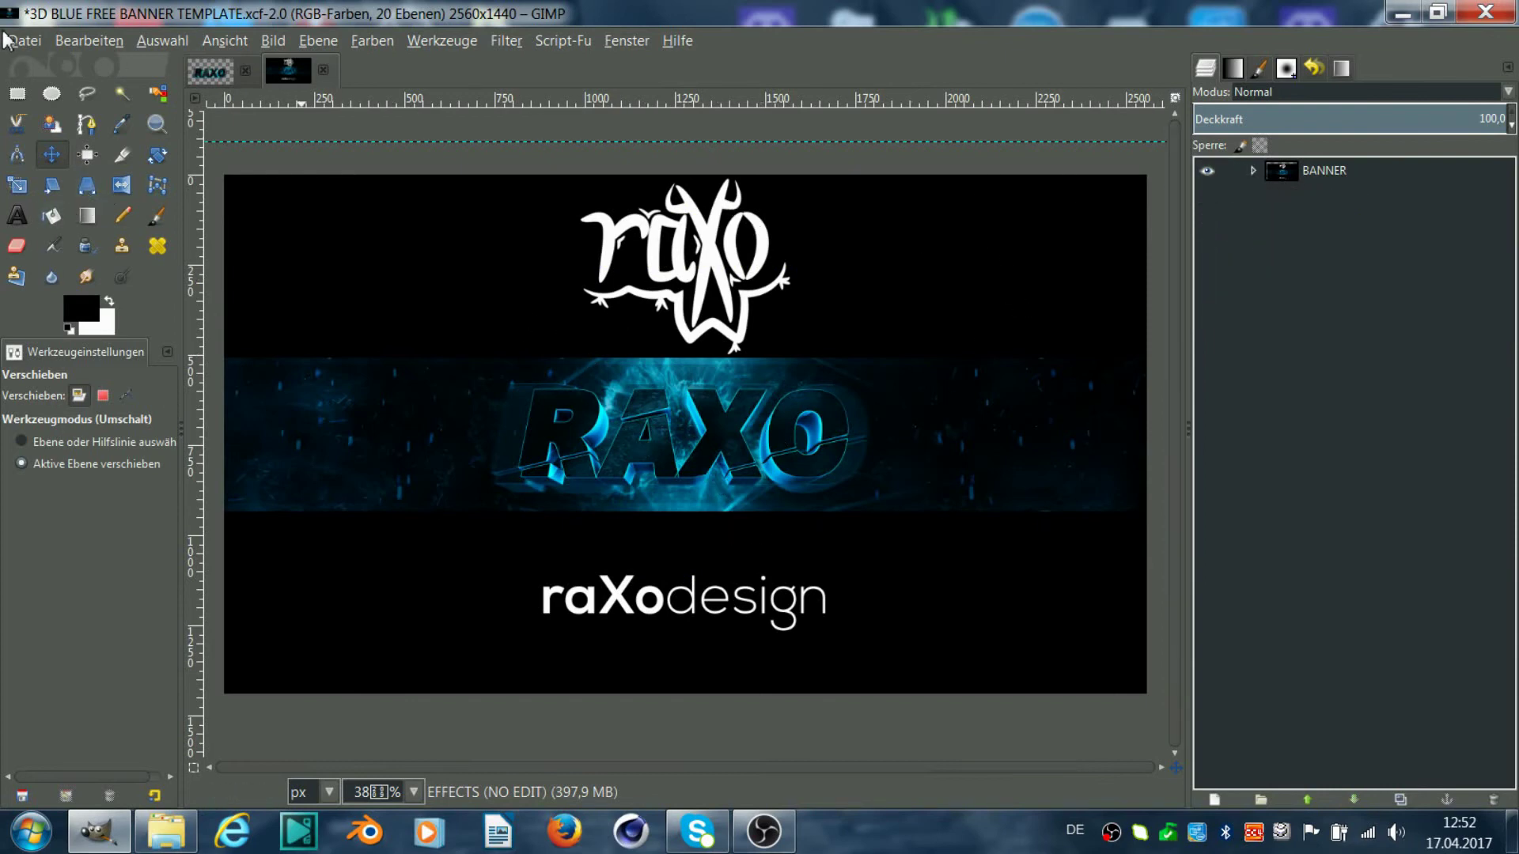
- Export the banner as 3D BLUE FREE BANNER TEMPLATE.png into the template folder on the Desktop
{"action": "left_click", "coordinate": [25, 41]}
{"action": "left_click", "coordinate": [111, 333]}
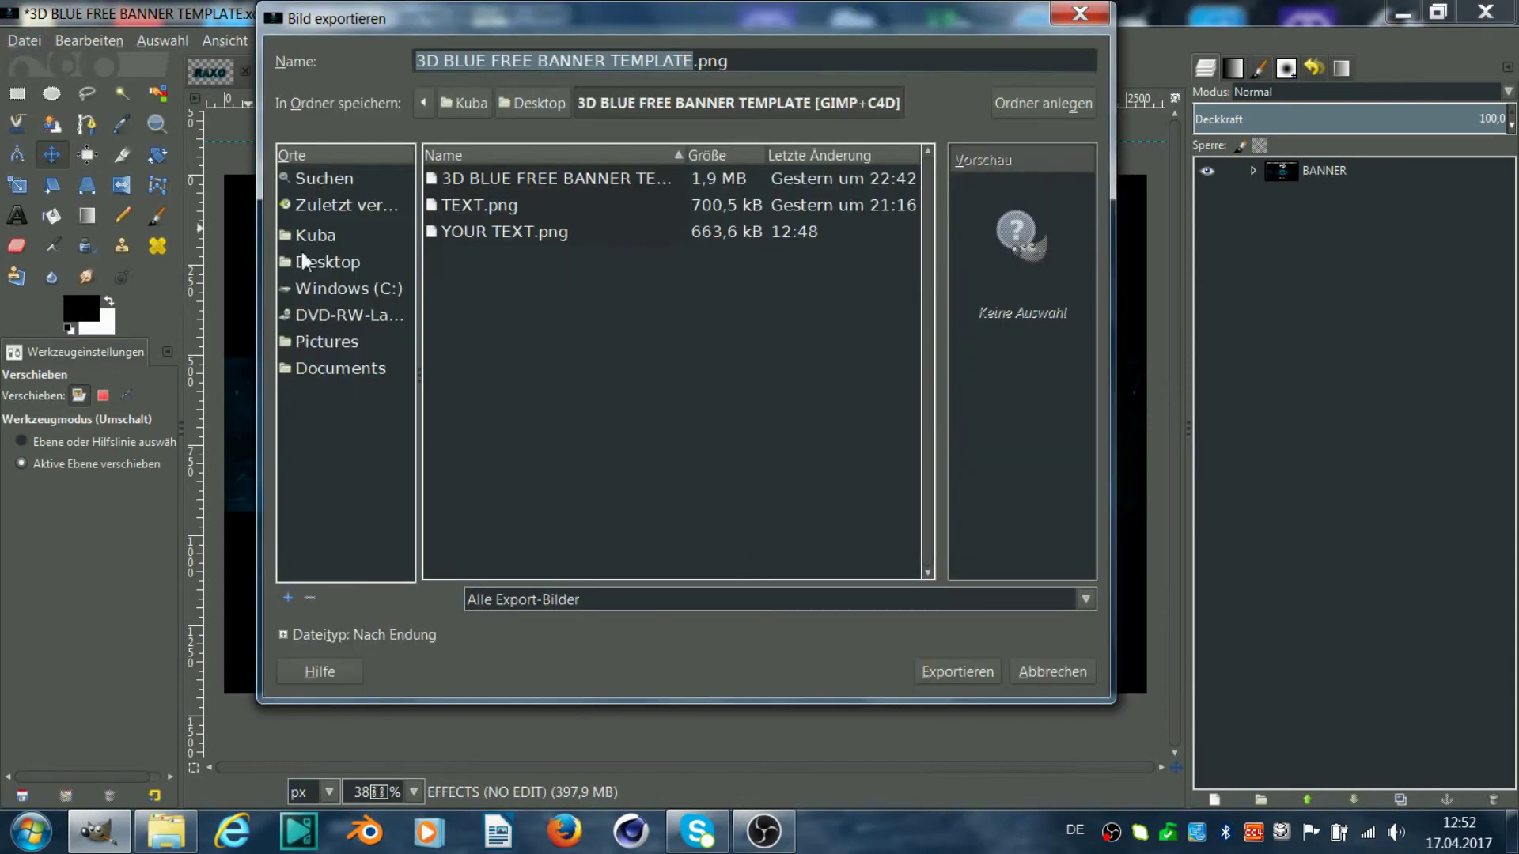
{"action": "left_click", "coordinate": [305, 259]}
{"action": "double_click", "coordinate": [515, 178]}
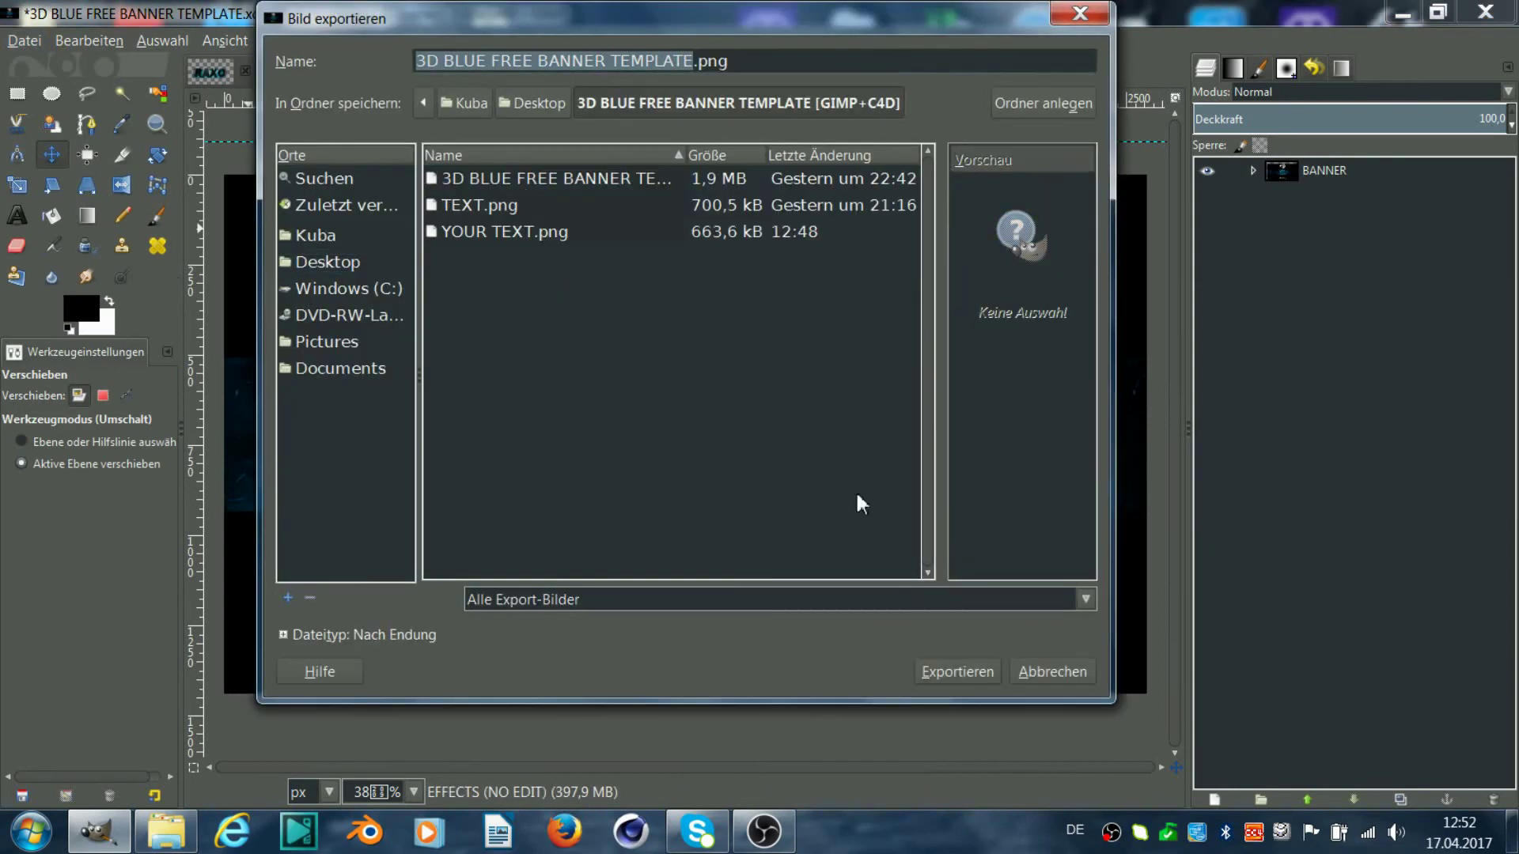
{"action": "left_click", "coordinate": [948, 673]}
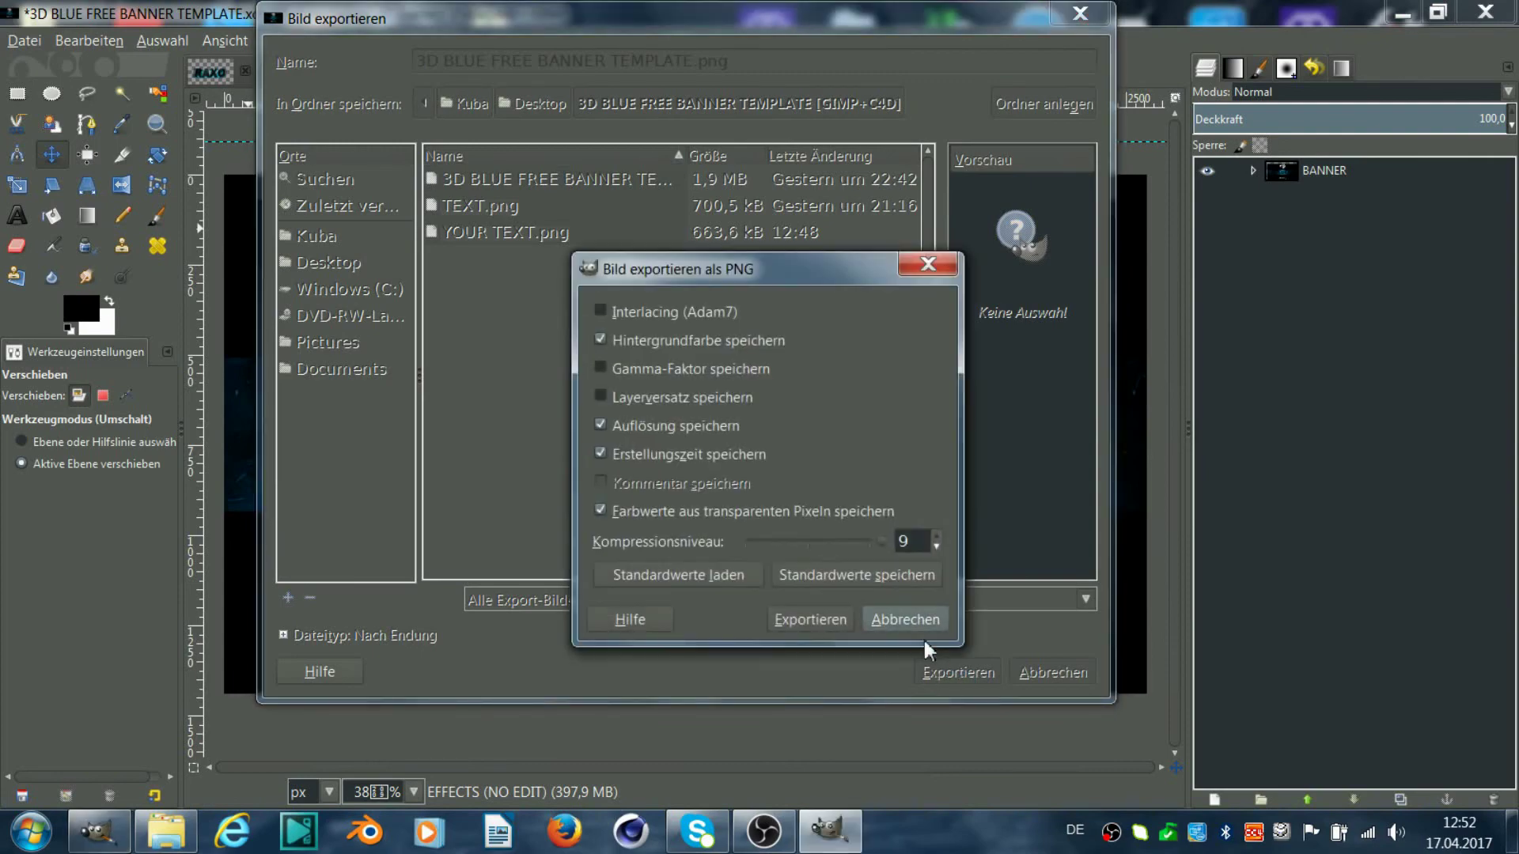
{"action": "left_click", "coordinate": [836, 617]}
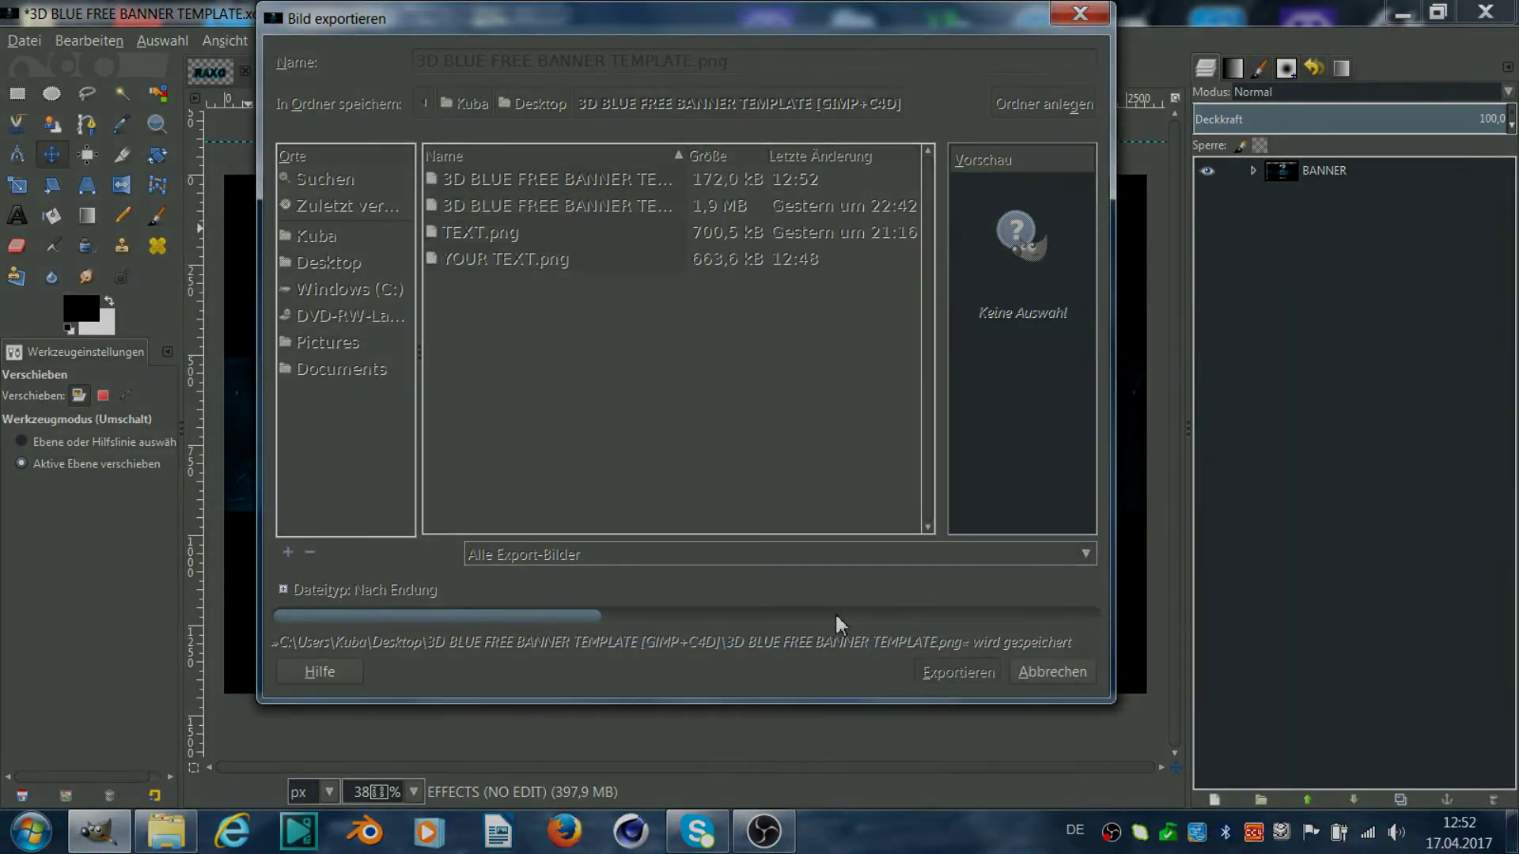